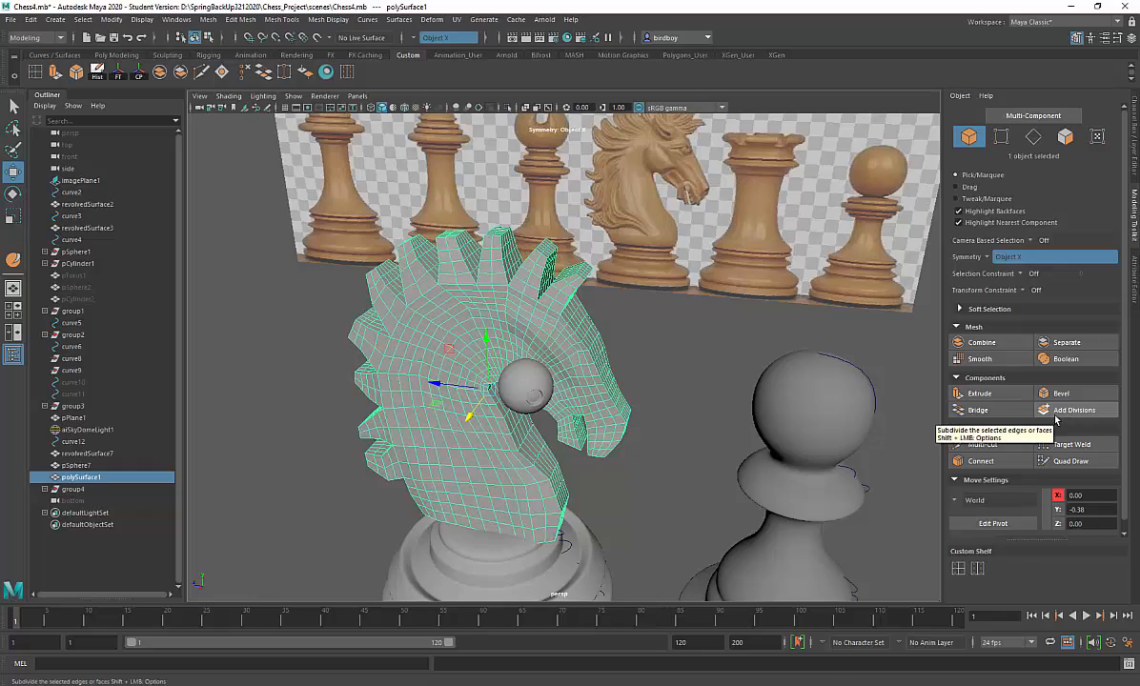
- Add divisions to the knight head mesh to subdivide all its faces once more
mouse_move(633, 534)
alt+mouse_down()
mouse_move(534, 538)
mouse_move(642, 534)
mouse_move(628, 534)
mouse_move(633, 519)
alt+mouse_up()
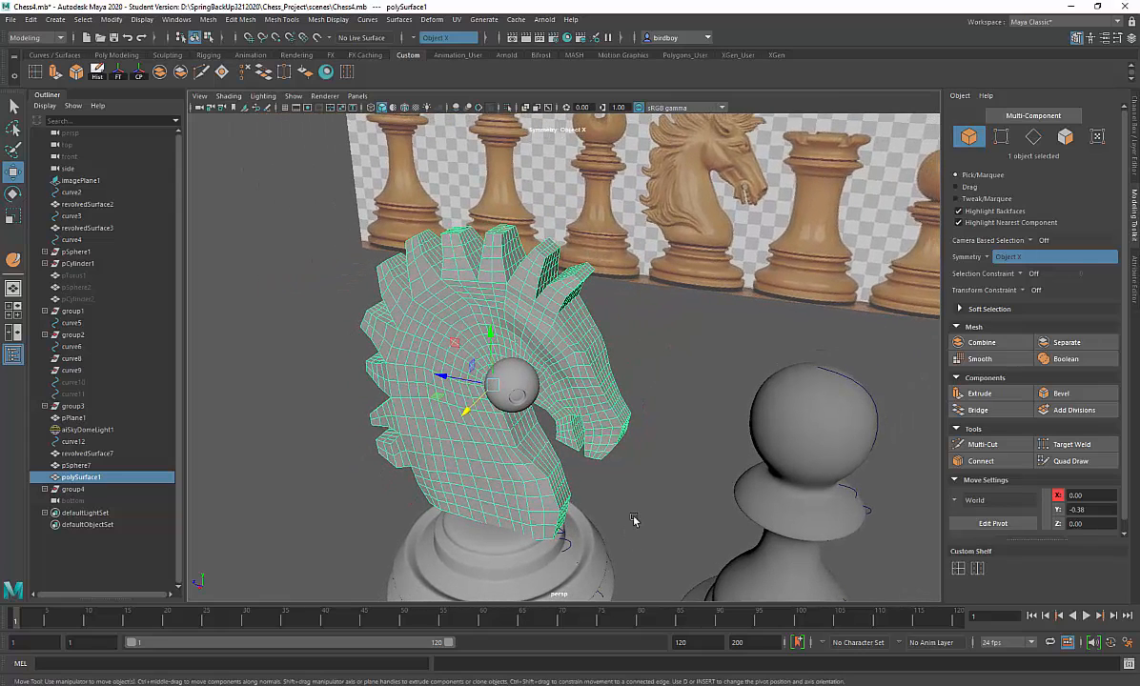
click(1069, 411)
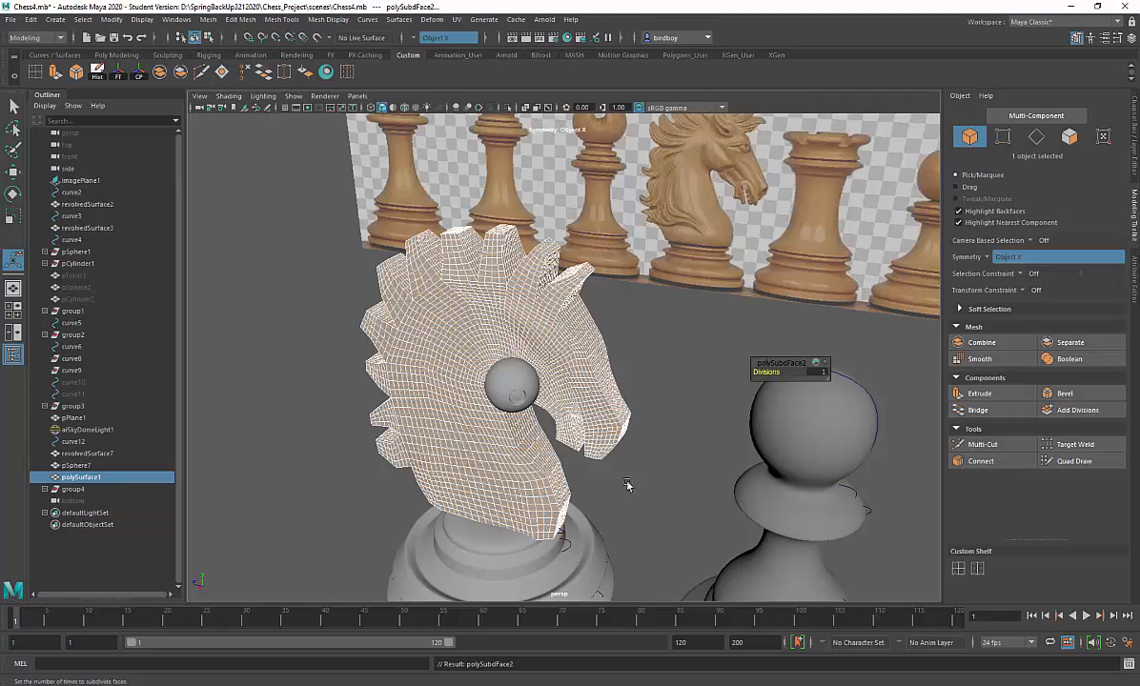
click(642, 497)
- Select the knight's eye sphere and set its Translate X to 0
alt+drag(643, 496, 448, 362)
click(581, 401)
click(500, 383)
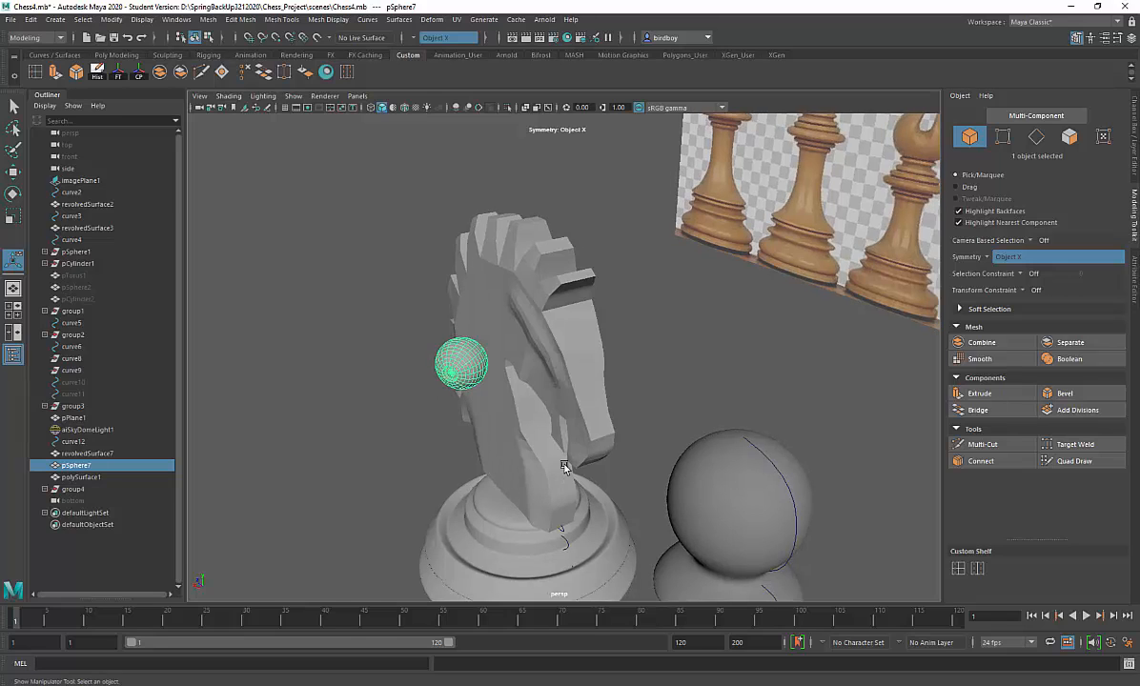
click(1134, 153)
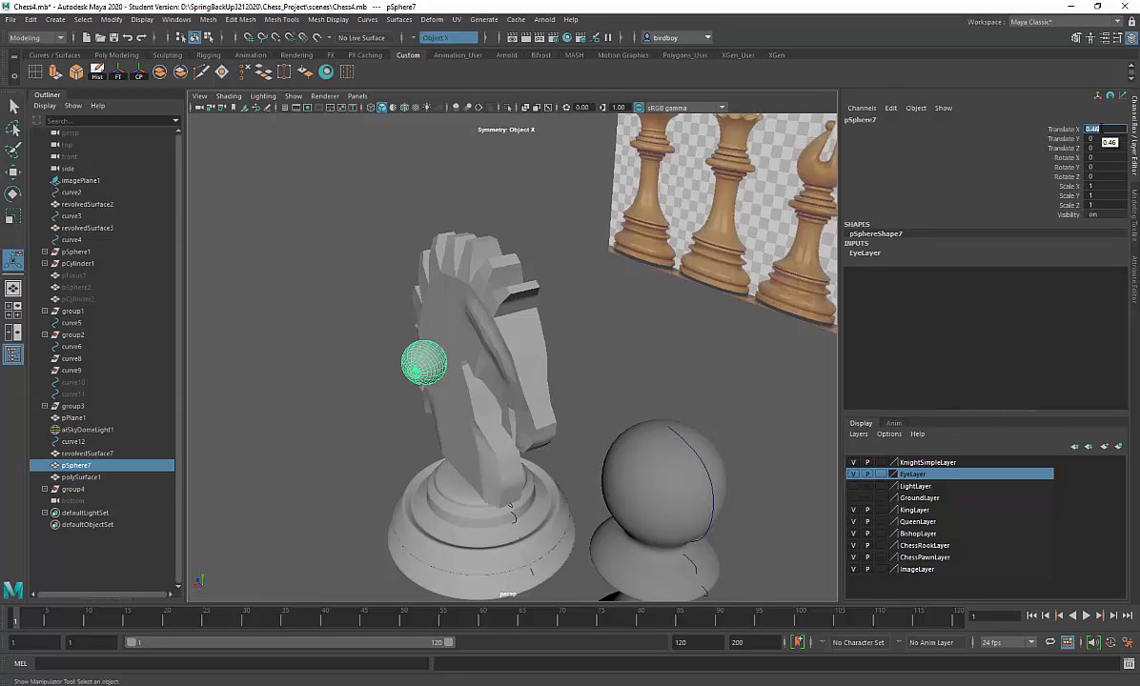
key(Return)
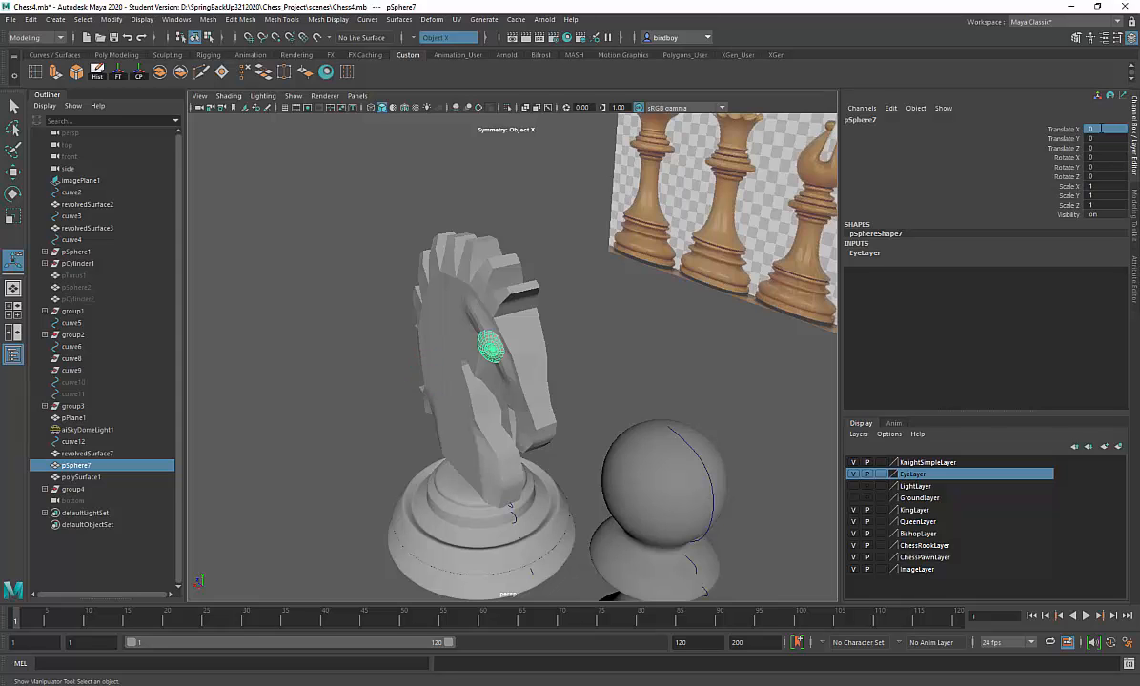
- Set the EyeLayer display type to Reference so the eye sphere cannot be selected
alt+drag(595, 441, 616, 410)
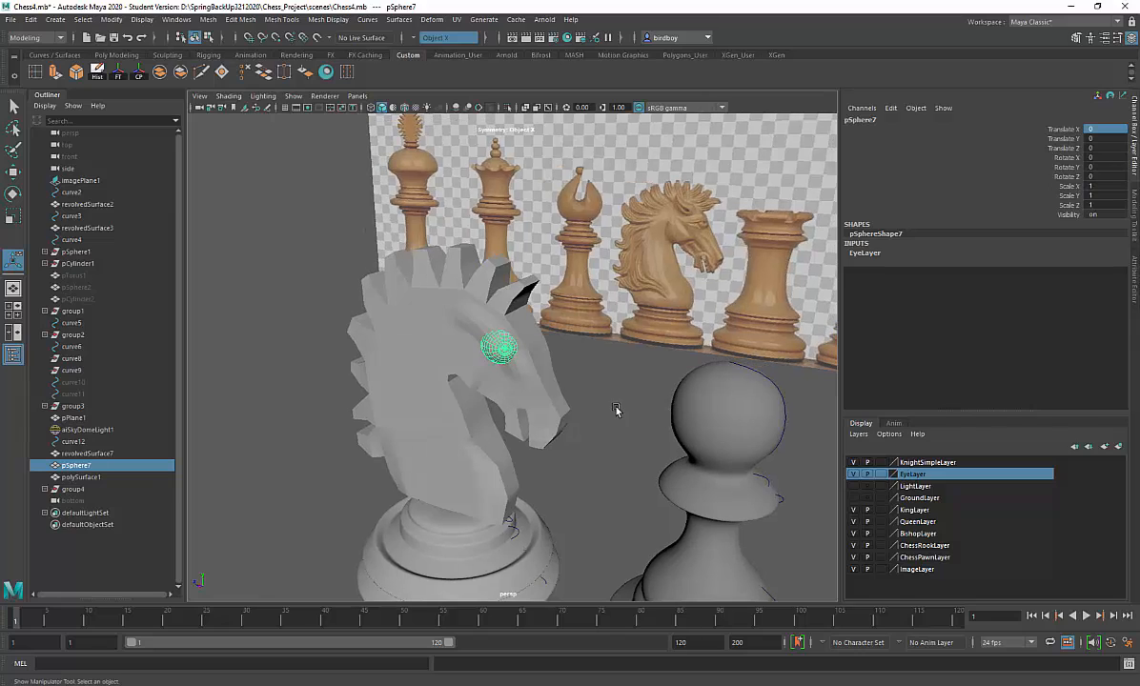
click(880, 473)
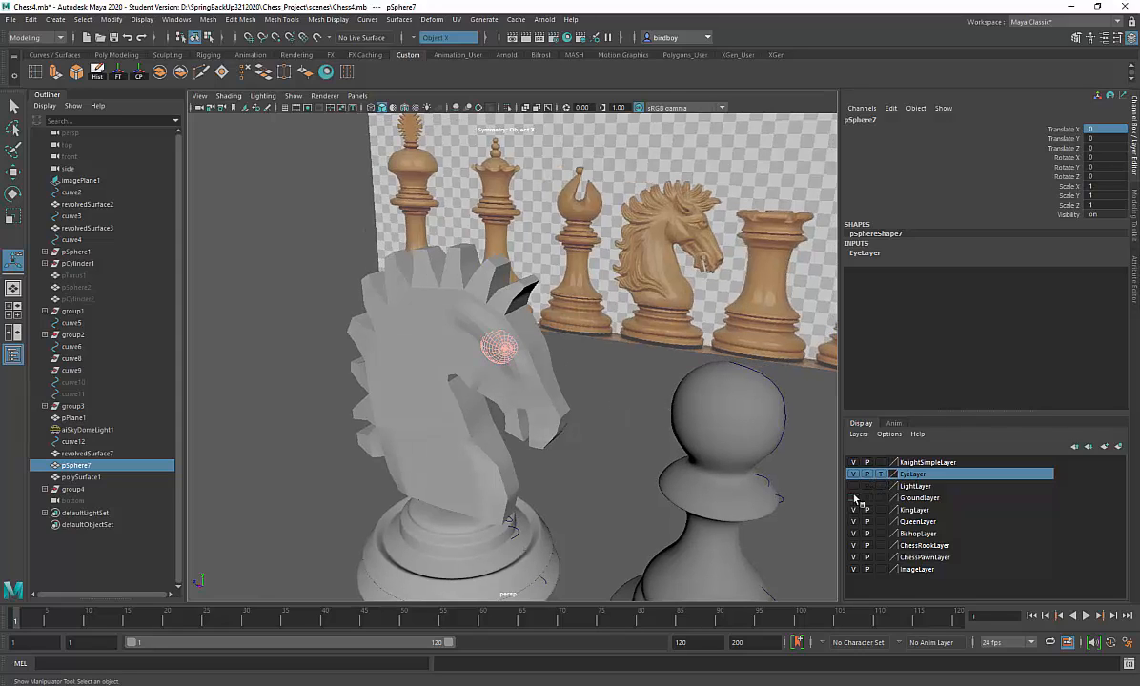
click(880, 474)
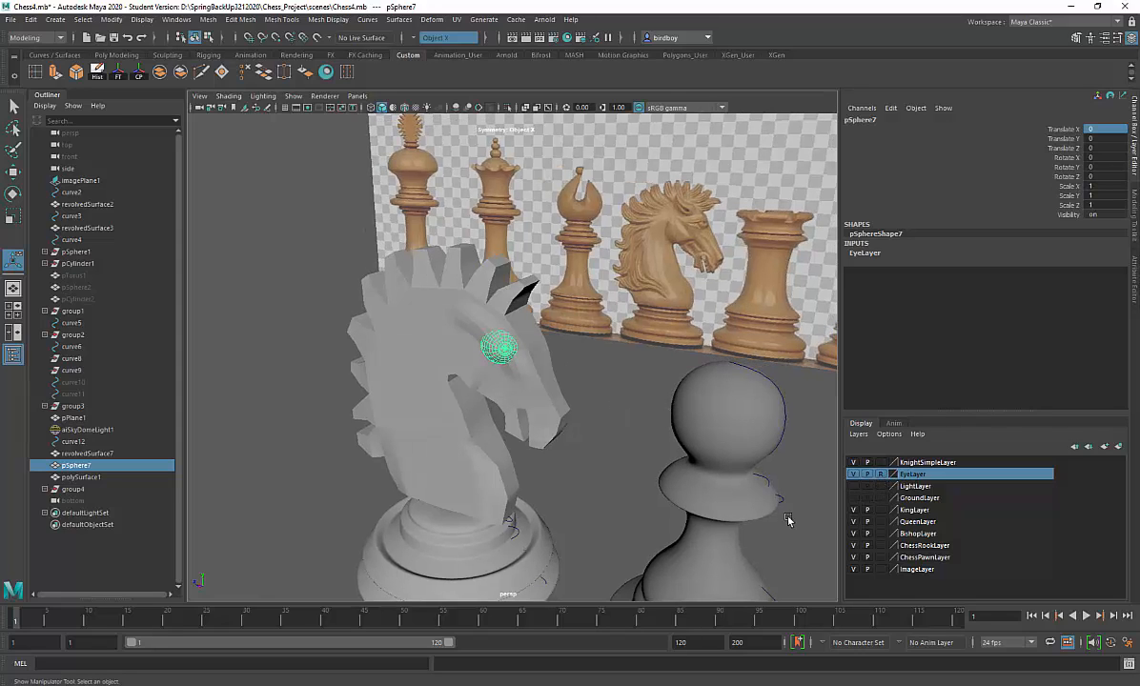
- Select the knight head mesh and activate the Sculpt Tool with its settings open
click(531, 394)
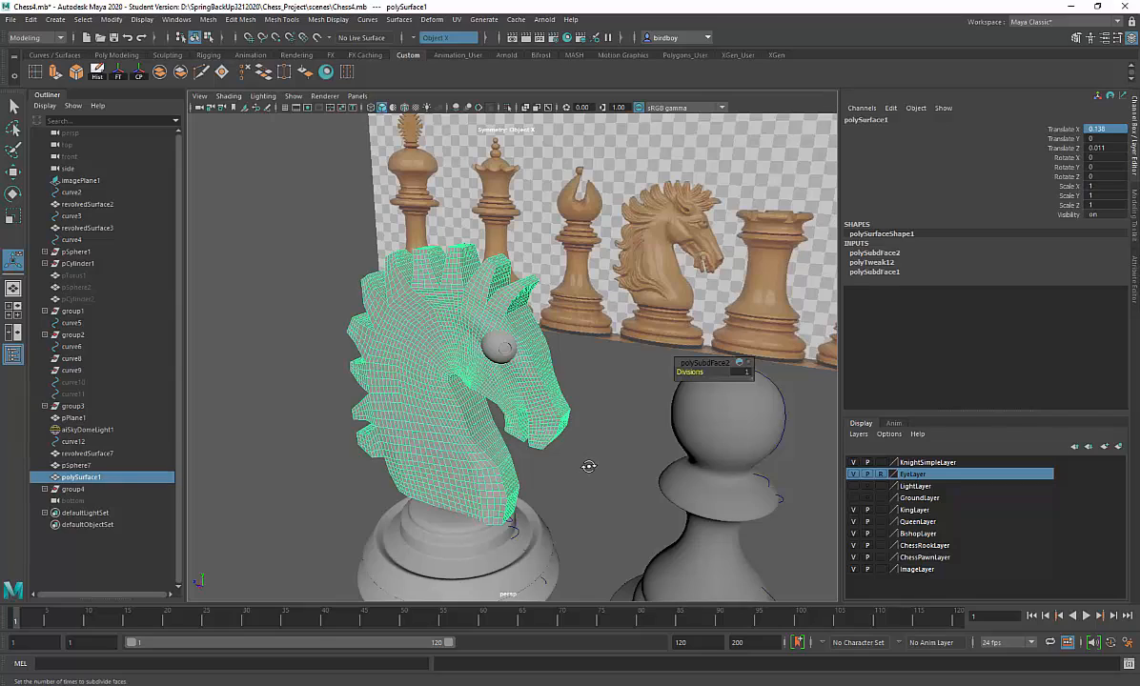
alt+drag(550, 440, 542, 387)
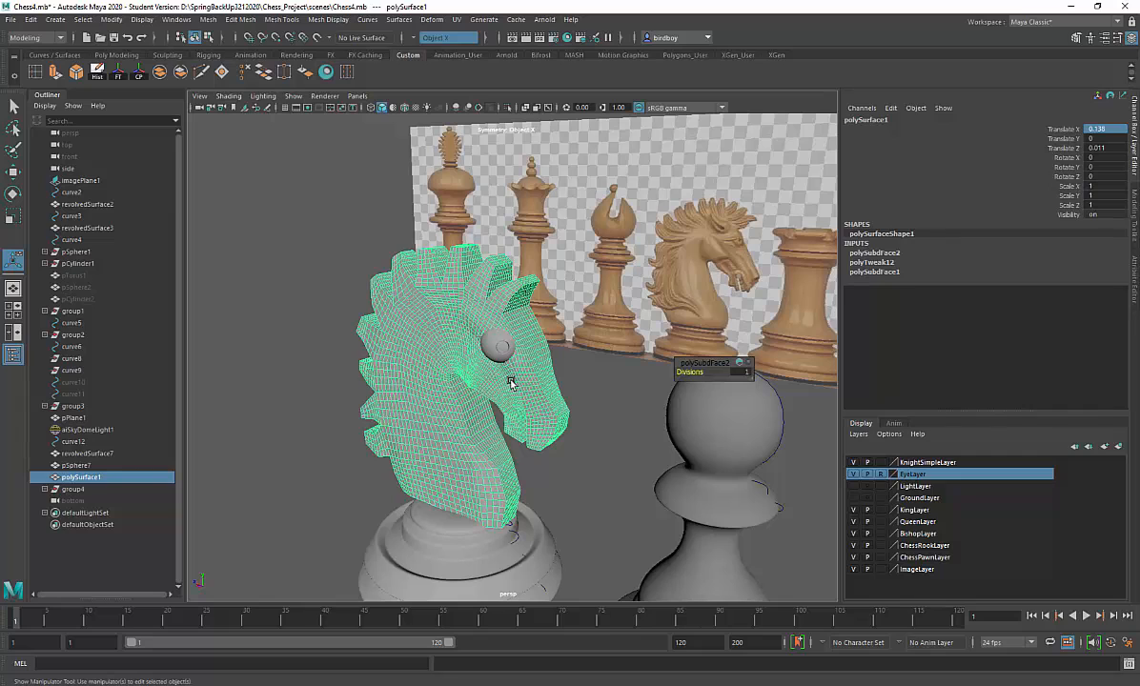
click(167, 56)
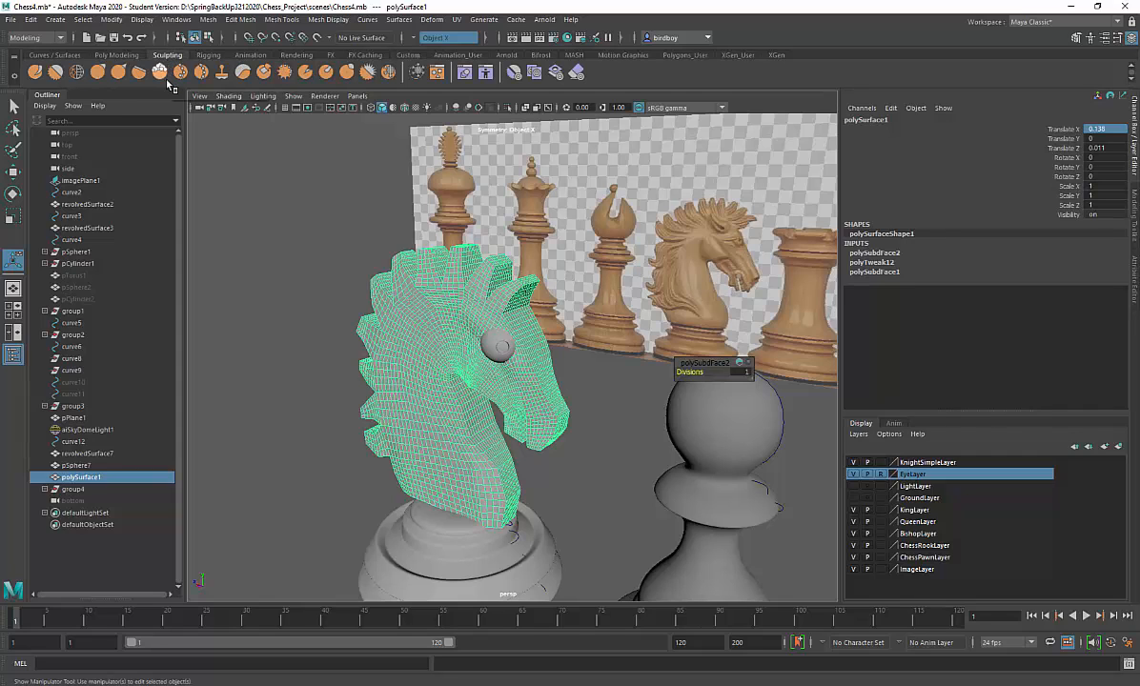
double_click(40, 73)
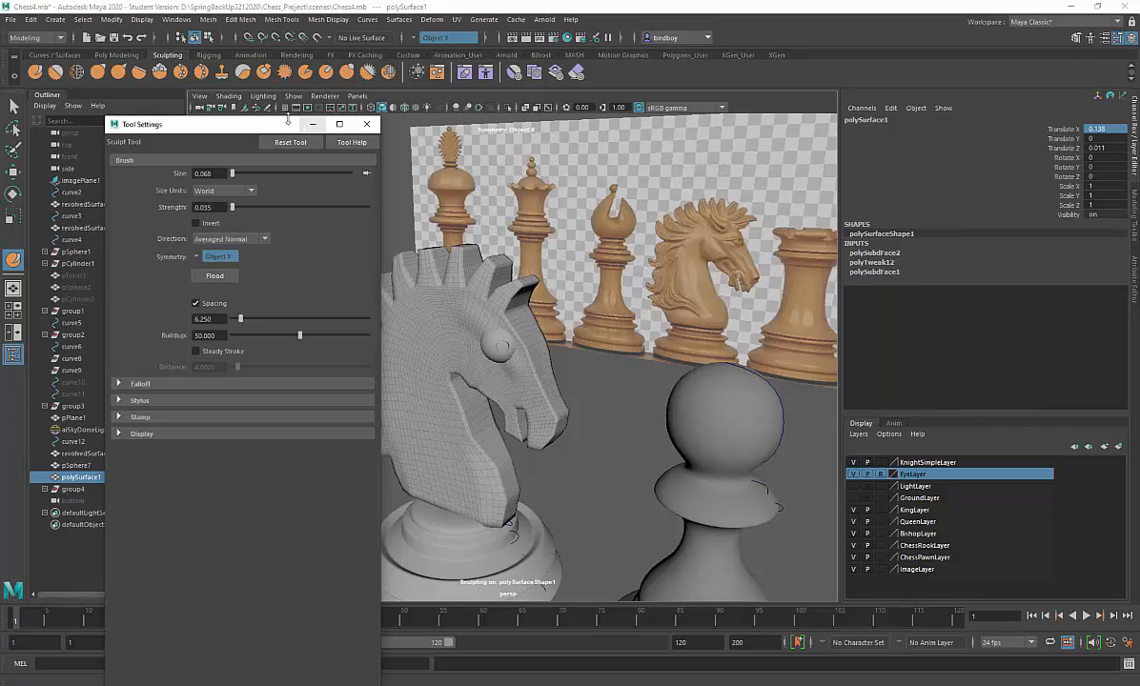
drag(261, 124, 236, 261)
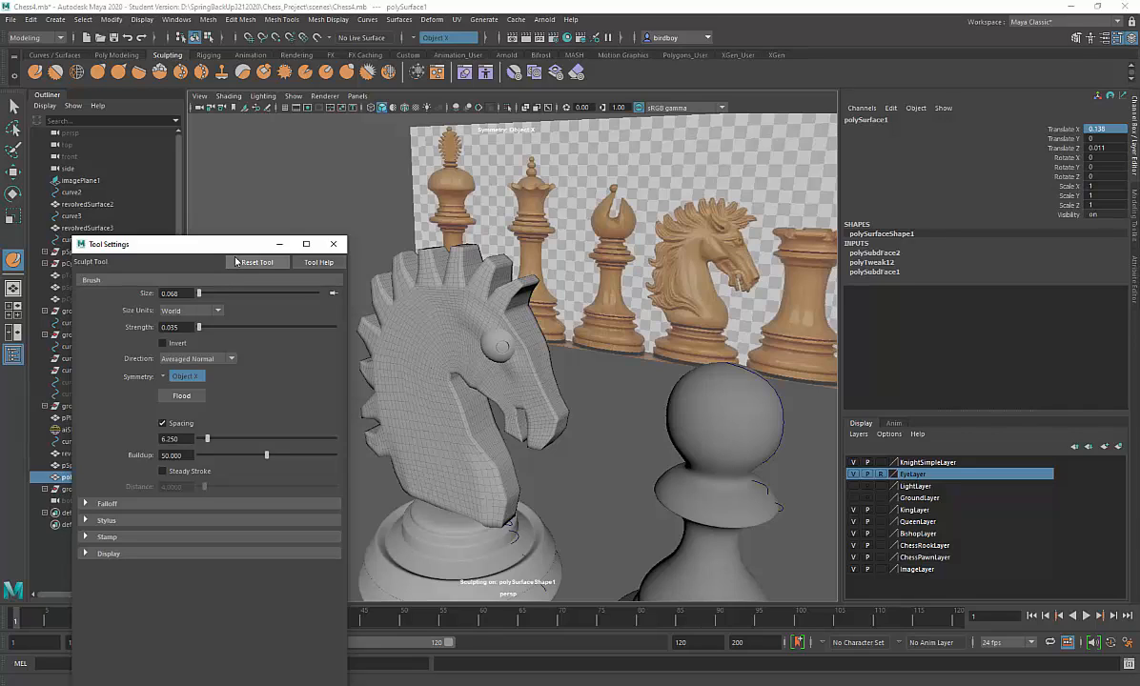
- Turn the Sculpt Tool's symmetry off and set it back to Object X
click(162, 376)
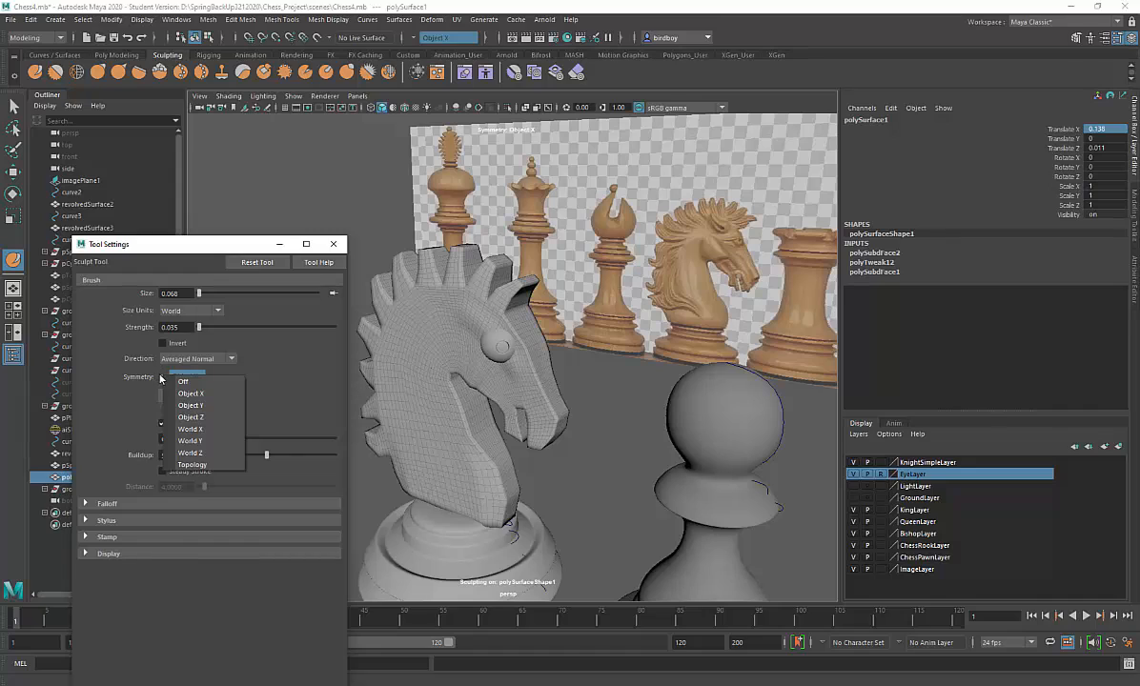
click(177, 383)
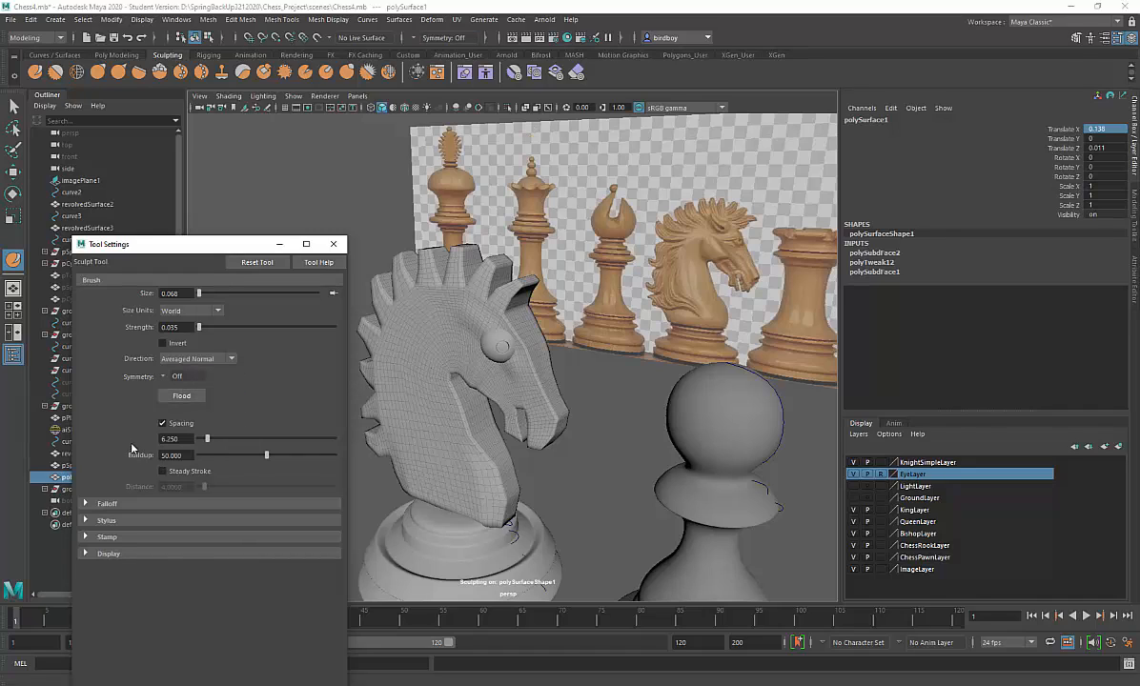
click(164, 377)
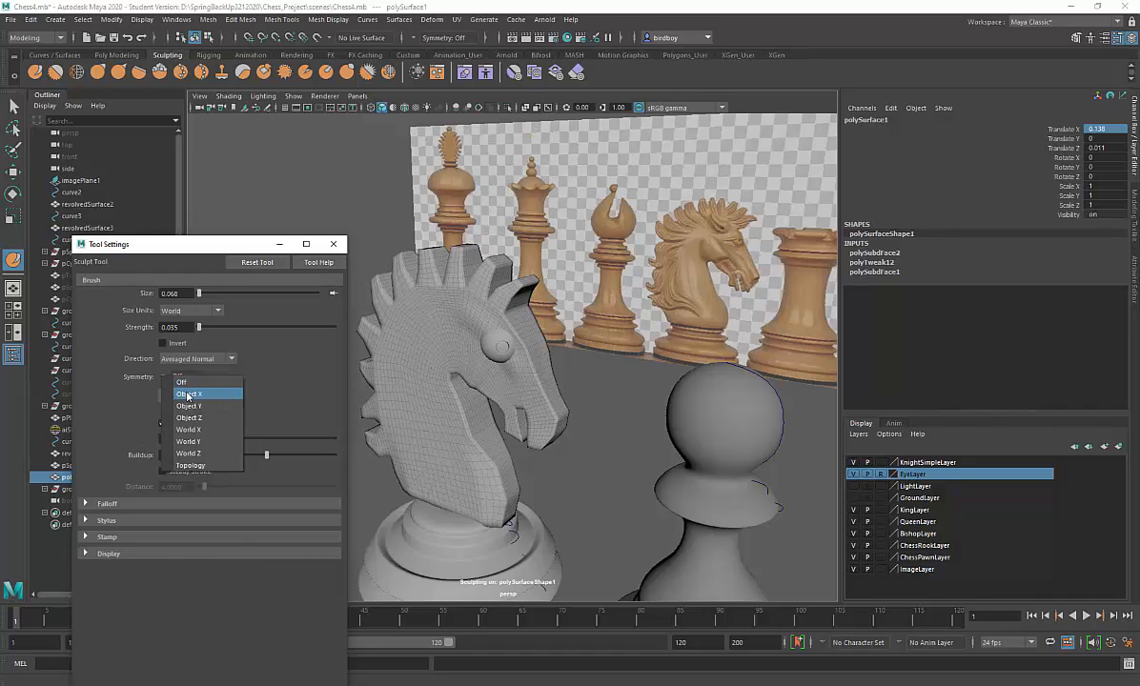
click(188, 395)
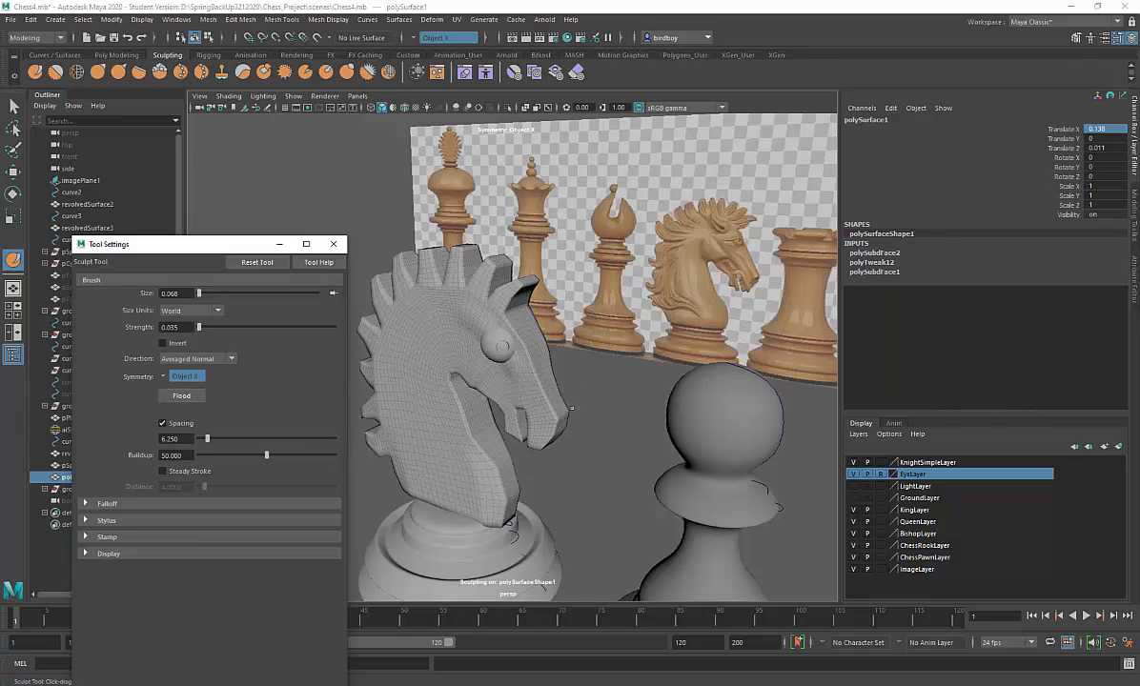
- Examine the X-axis direction across the knight head using the Move tool's manipulator and the view axis indicator
mouse_move(572, 408)
alt+mouse_down()
mouse_move(580, 400)
mouse_move(519, 377)
alt+mouse_up()
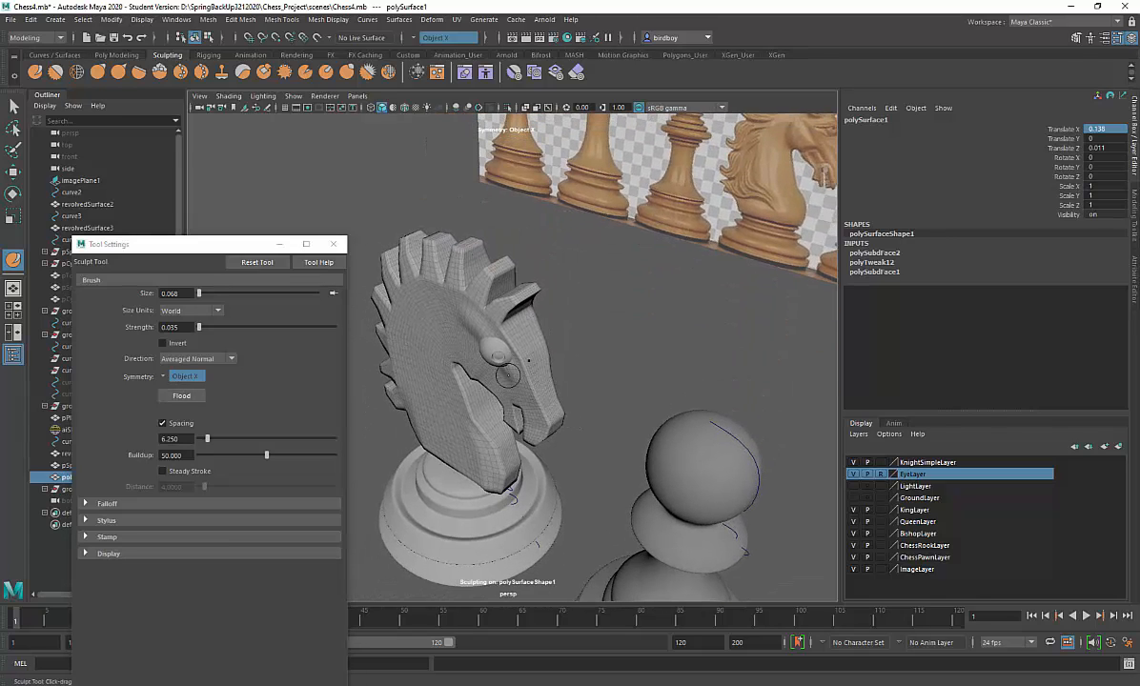
key(q)
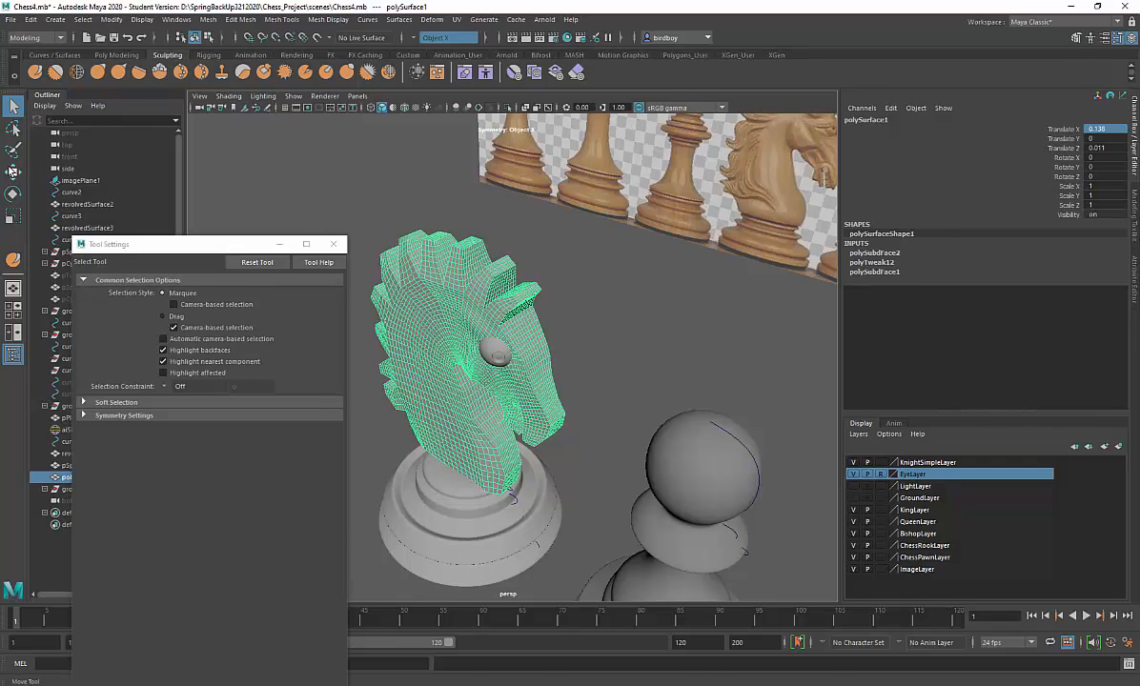
key(w)
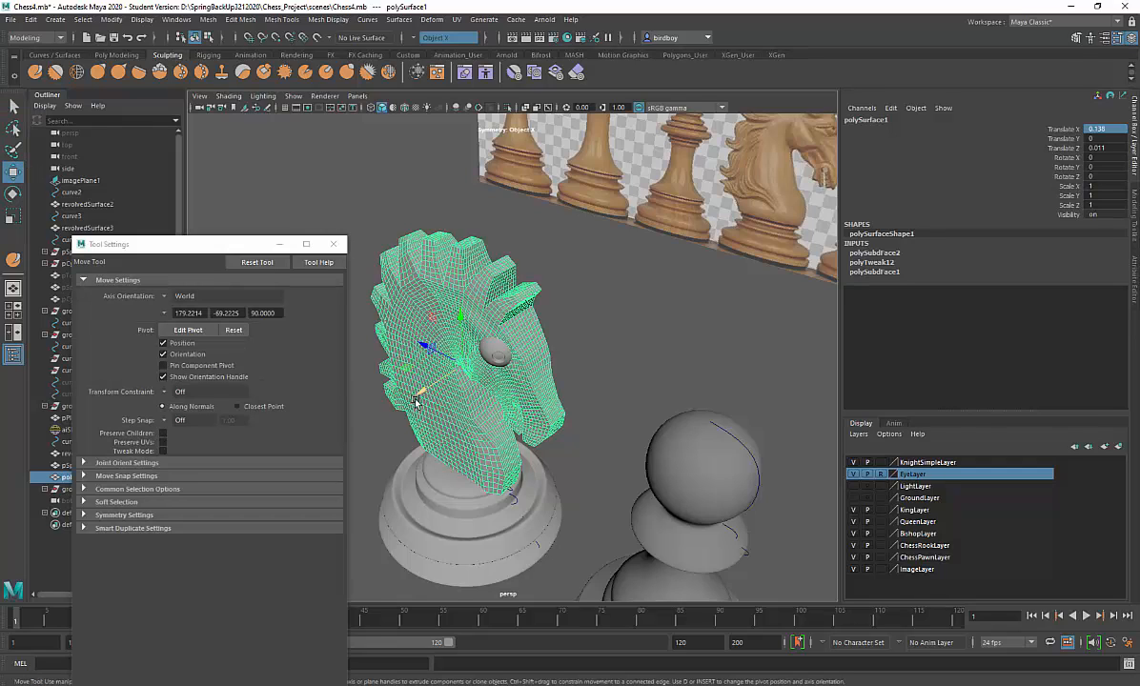
mouse_move(591, 415)
alt+mouse_down()
mouse_move(610, 439)
mouse_move(585, 430)
alt+mouse_up()
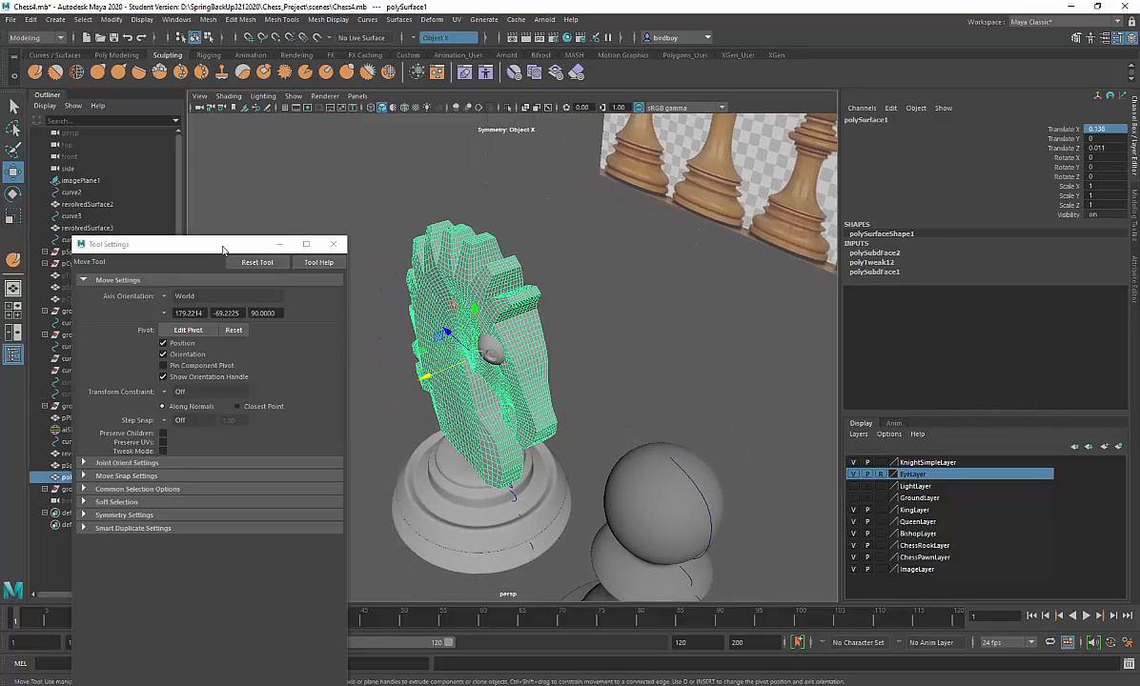
drag(222, 249, 799, 297)
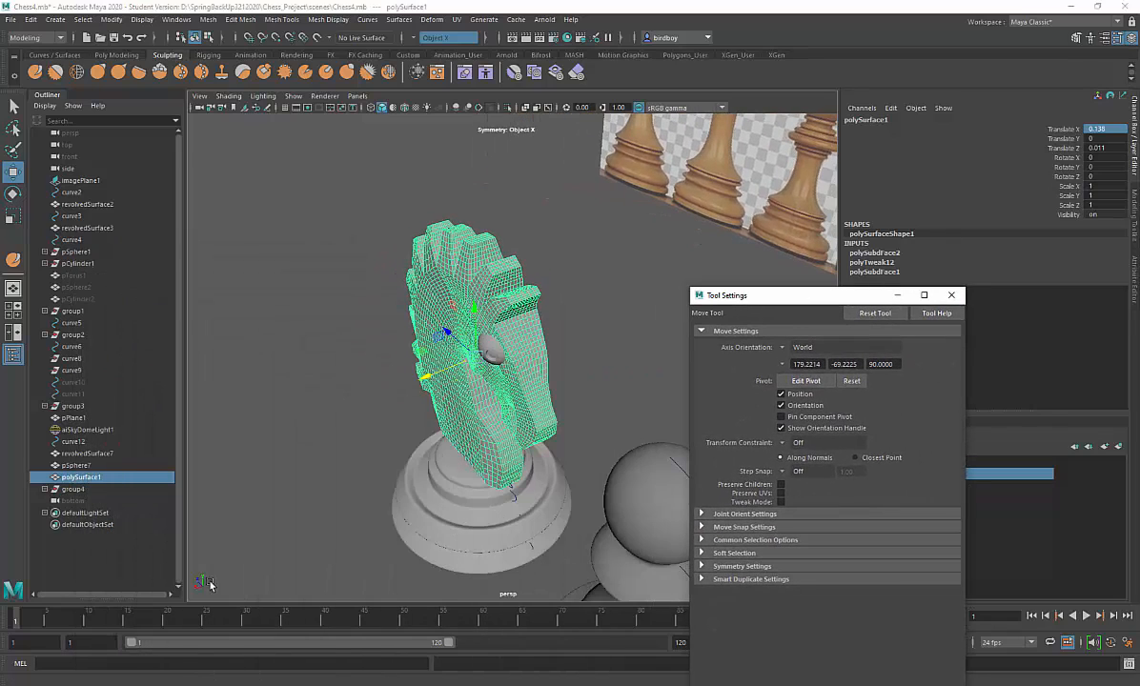
alt+drag(336, 498, 399, 450)
click(413, 383)
click(435, 384)
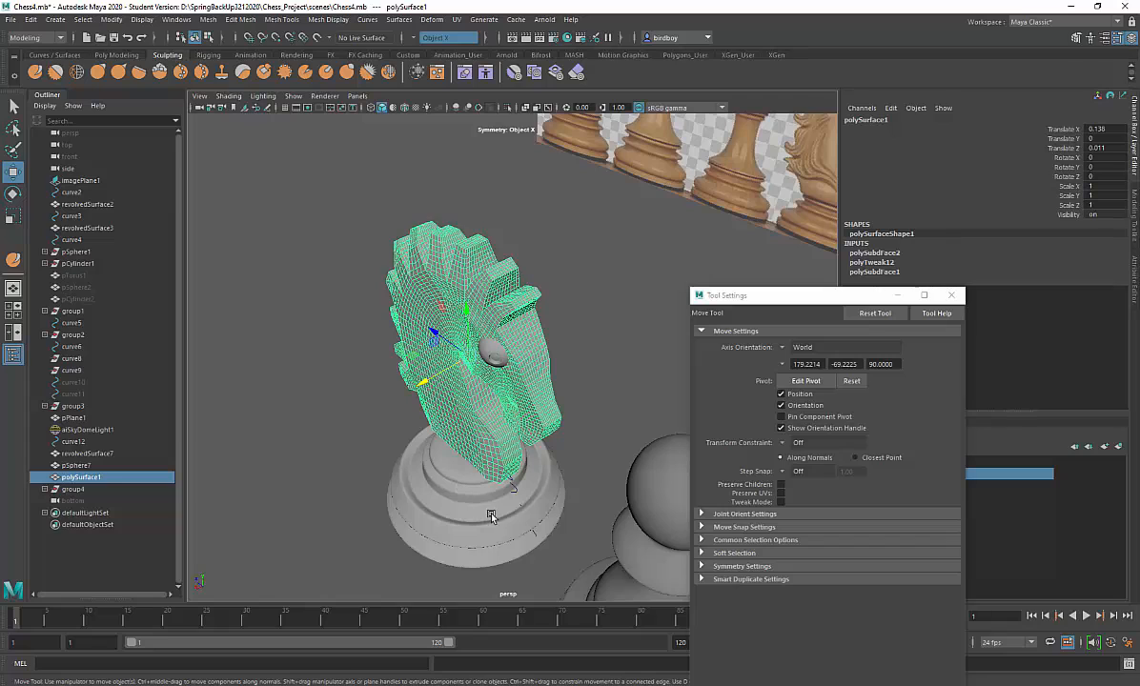
- Try moving the knight head off-centre along X in the top view, then undo the move and return to the perspective view
key(space)
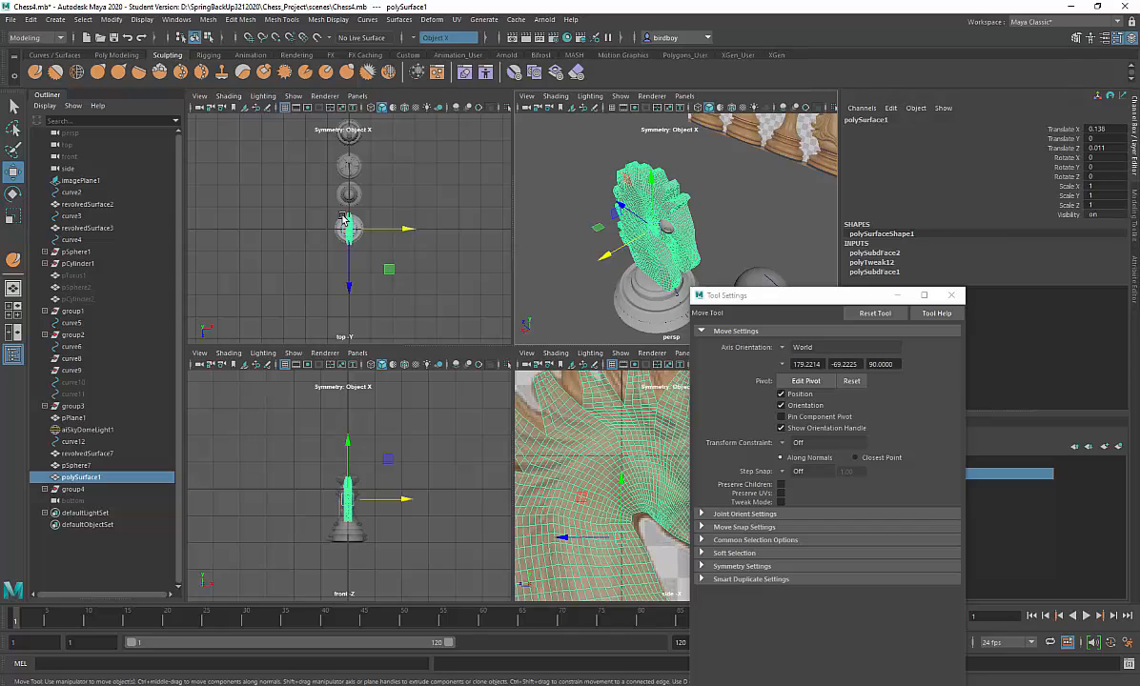
key(f)
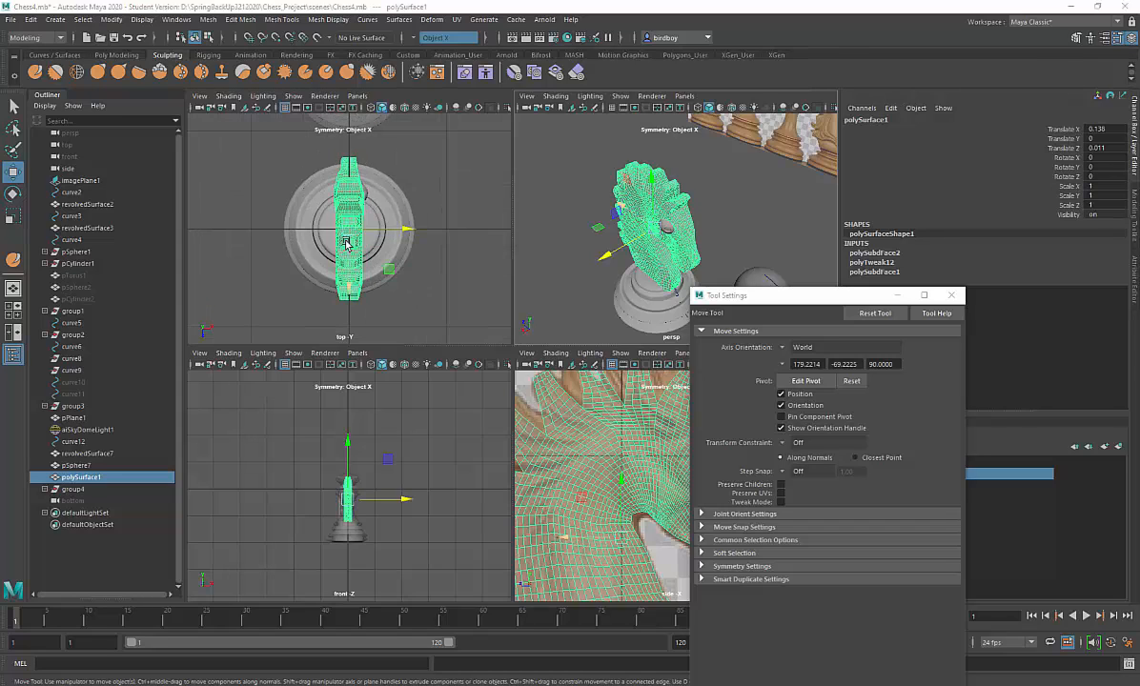
key(space)
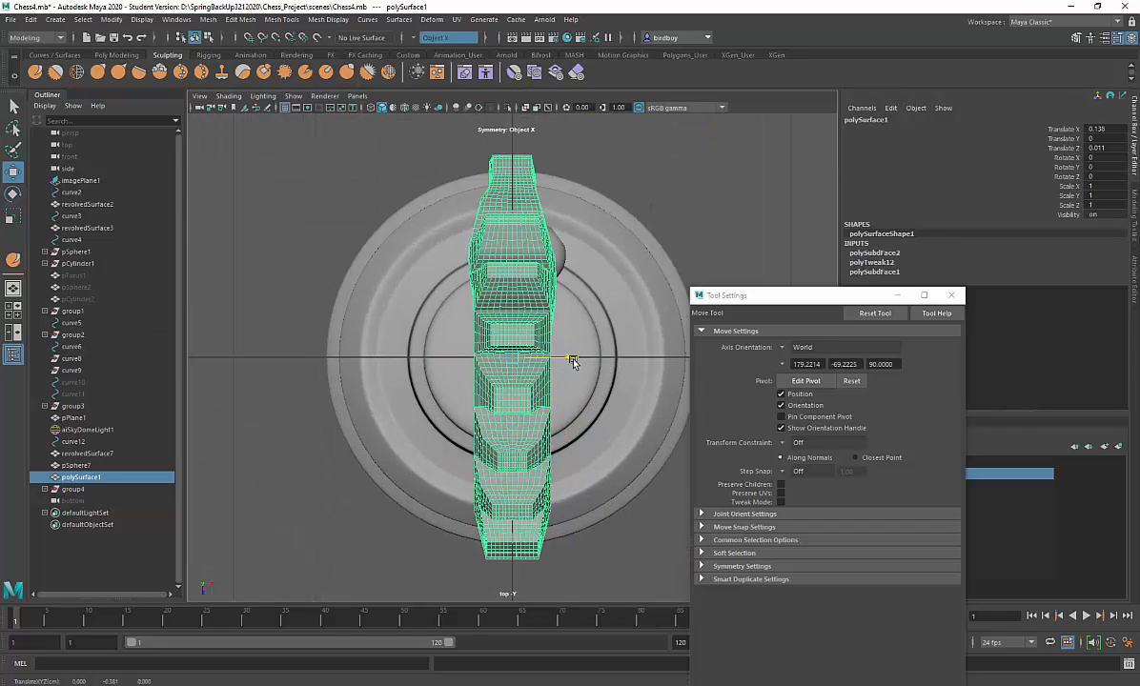
drag(570, 356, 417, 359)
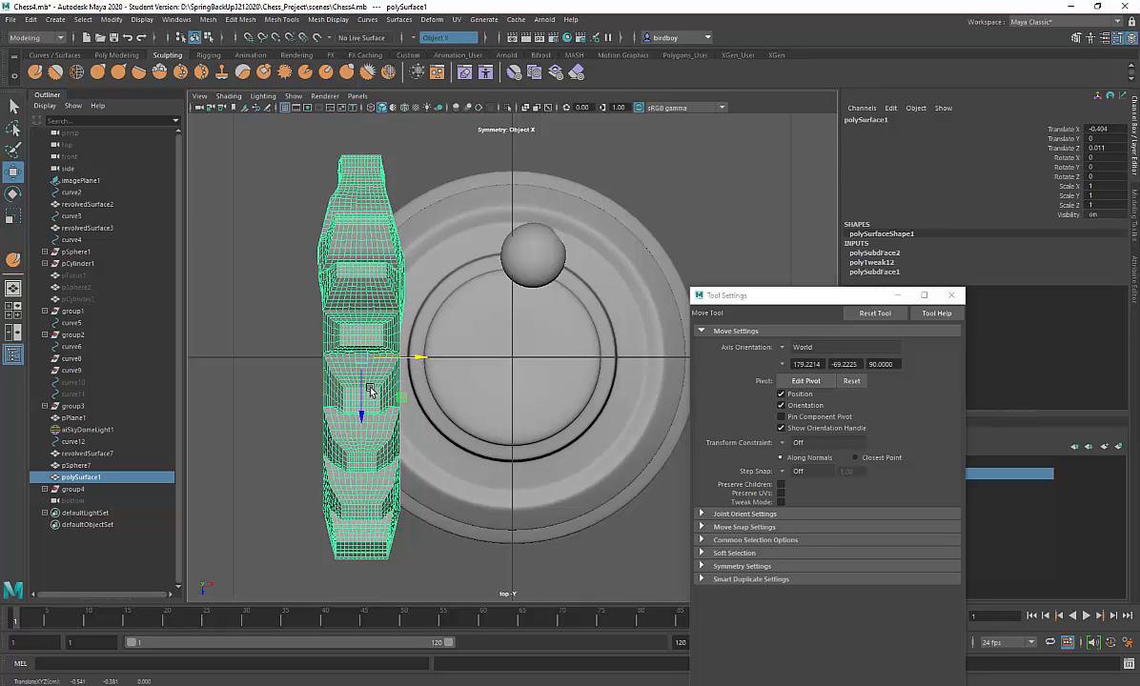
key(x)
key(ctrl+z)
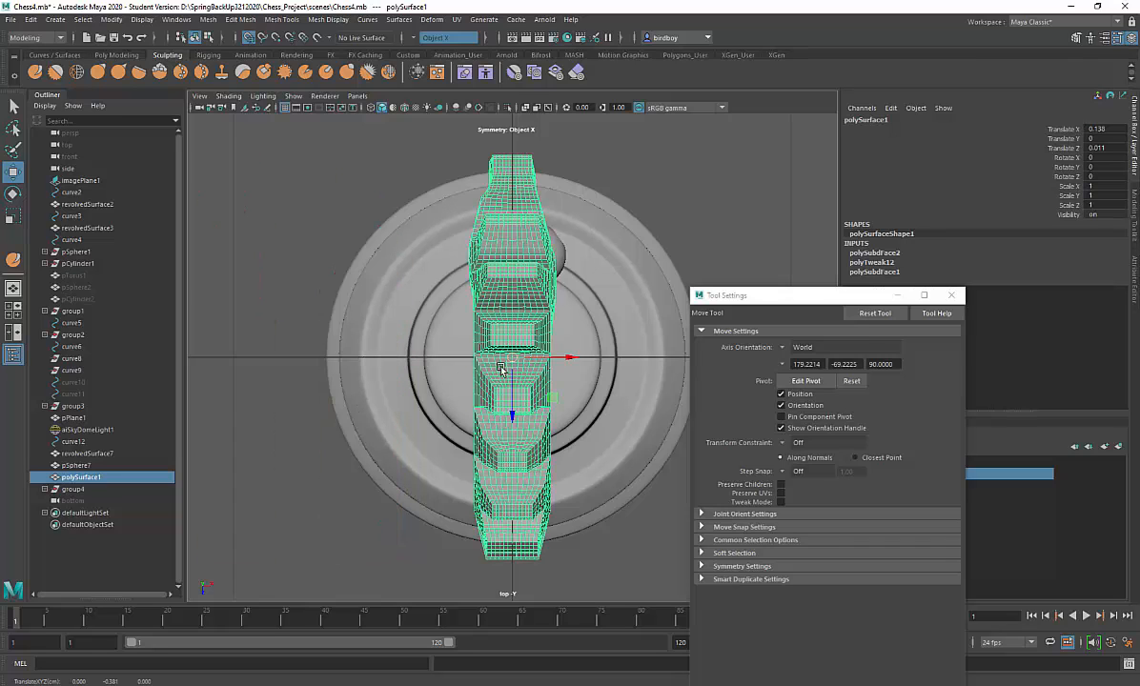
key(space)
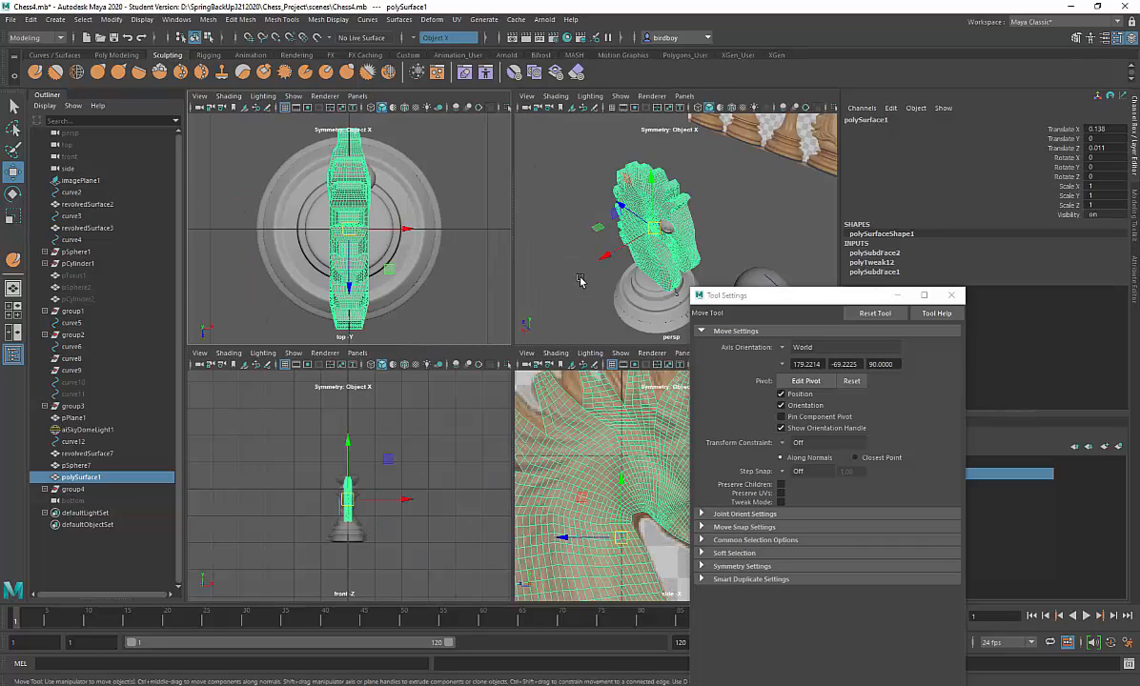
key(space)
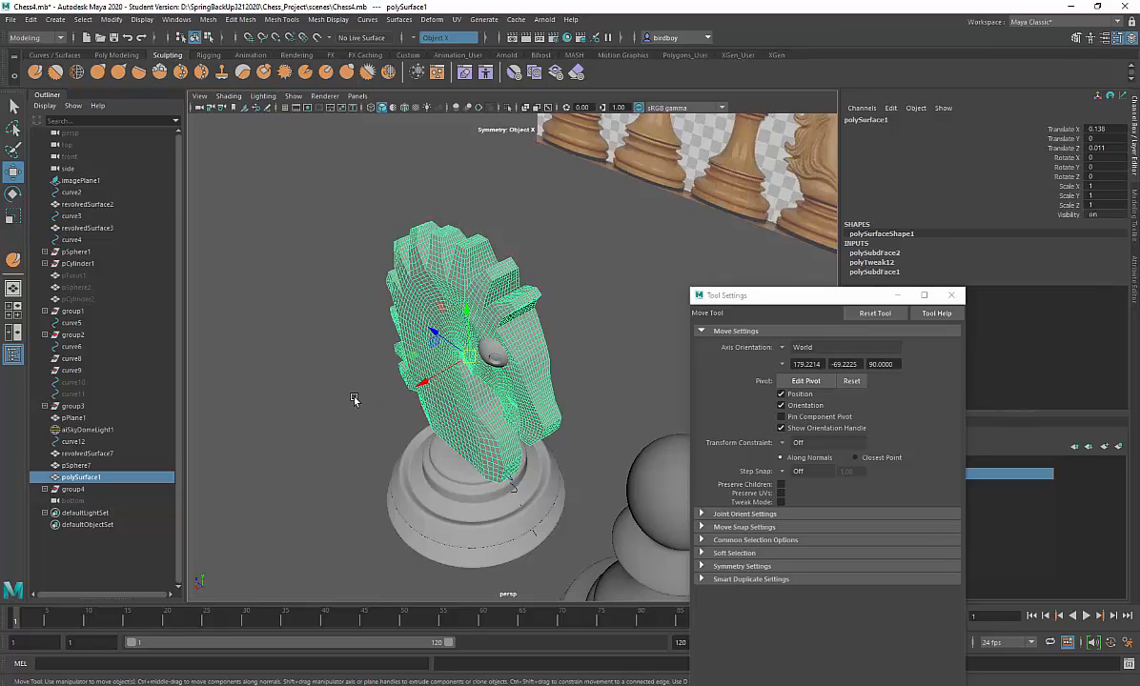
- Close the tool settings and reactivate the Sculpt Tool on the knight head
alt+drag(354, 398, 406, 349)
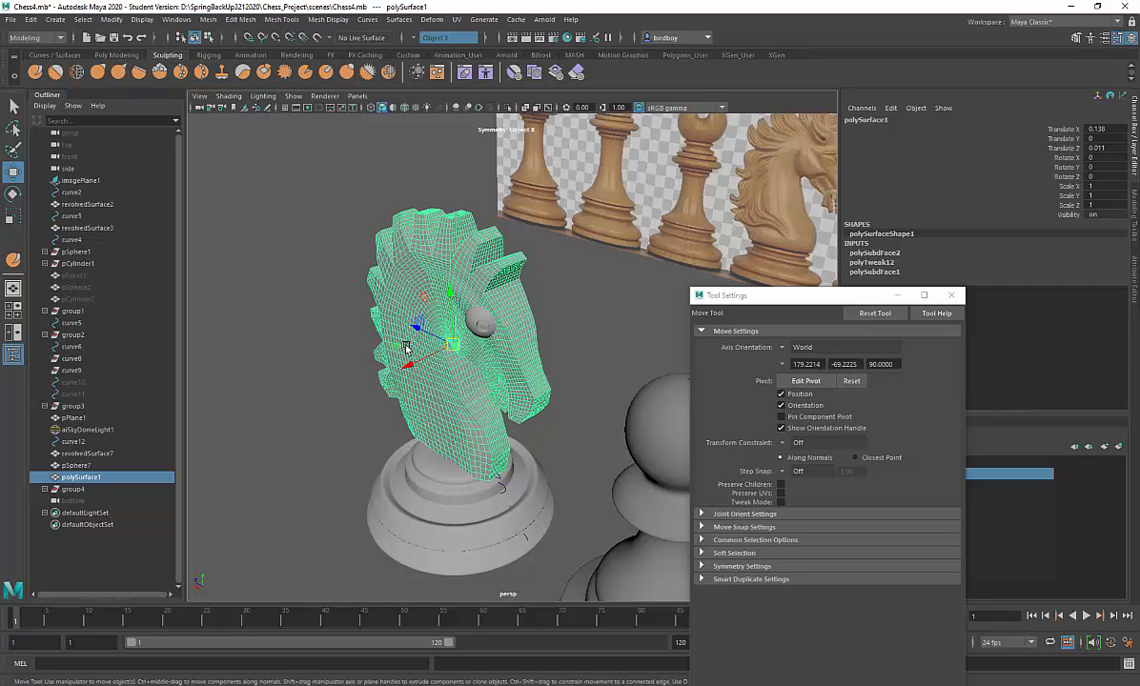
click(951, 295)
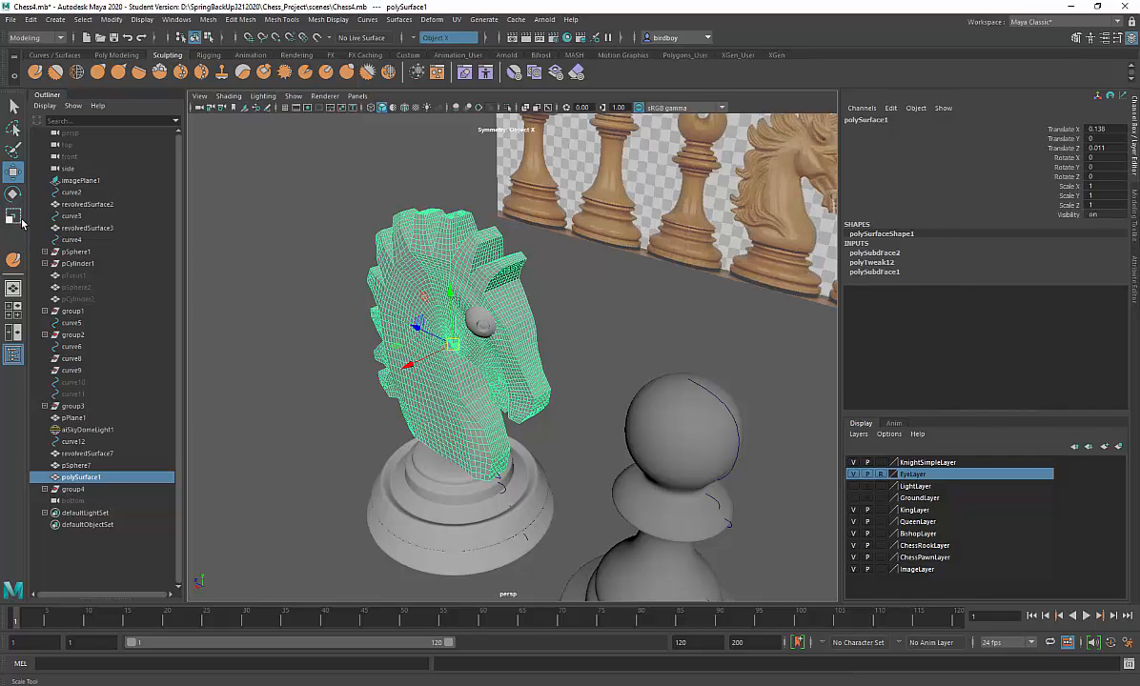
click(42, 75)
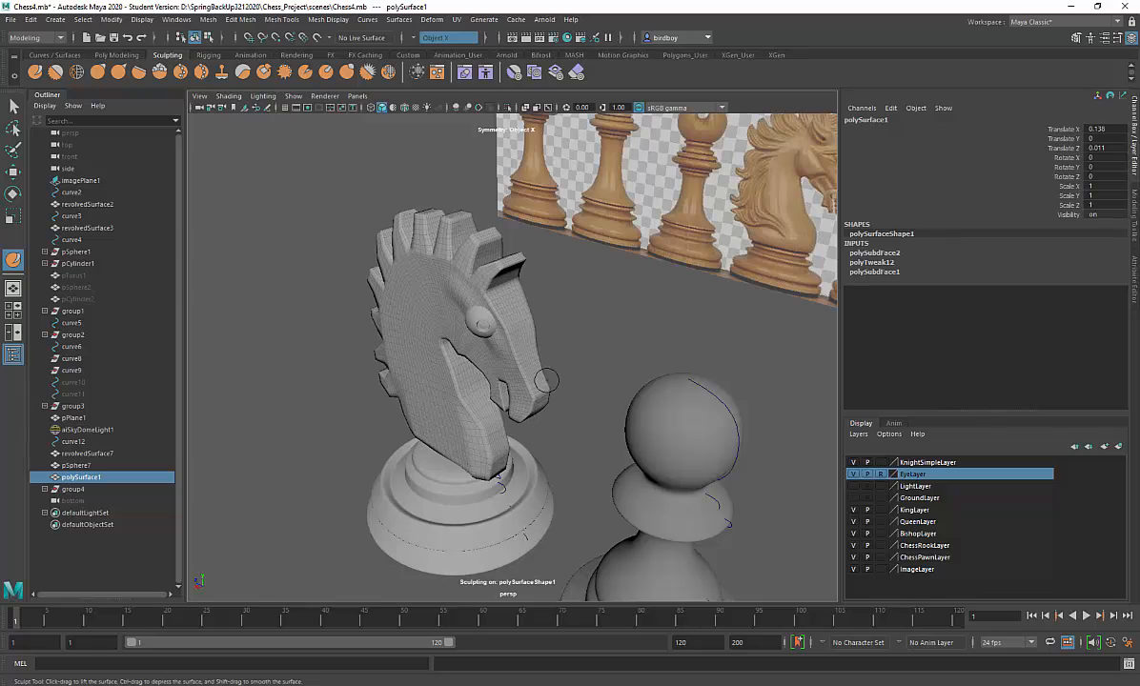
- Enlarge the sculpt brush over the knight's head to about three times its diameter
alt+drag(512, 352, 551, 360)
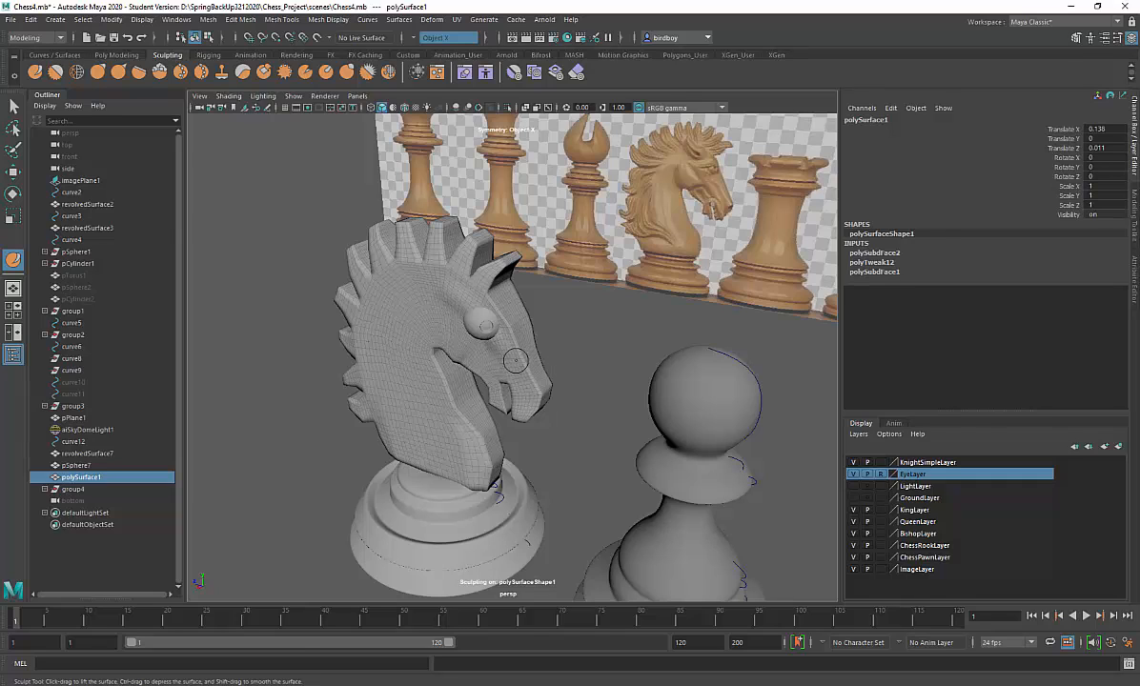
key(b)
mouse_move(515, 359)
mouse_down()
mouse_move(565, 359)
mouse_move(549, 359)
mouse_up()
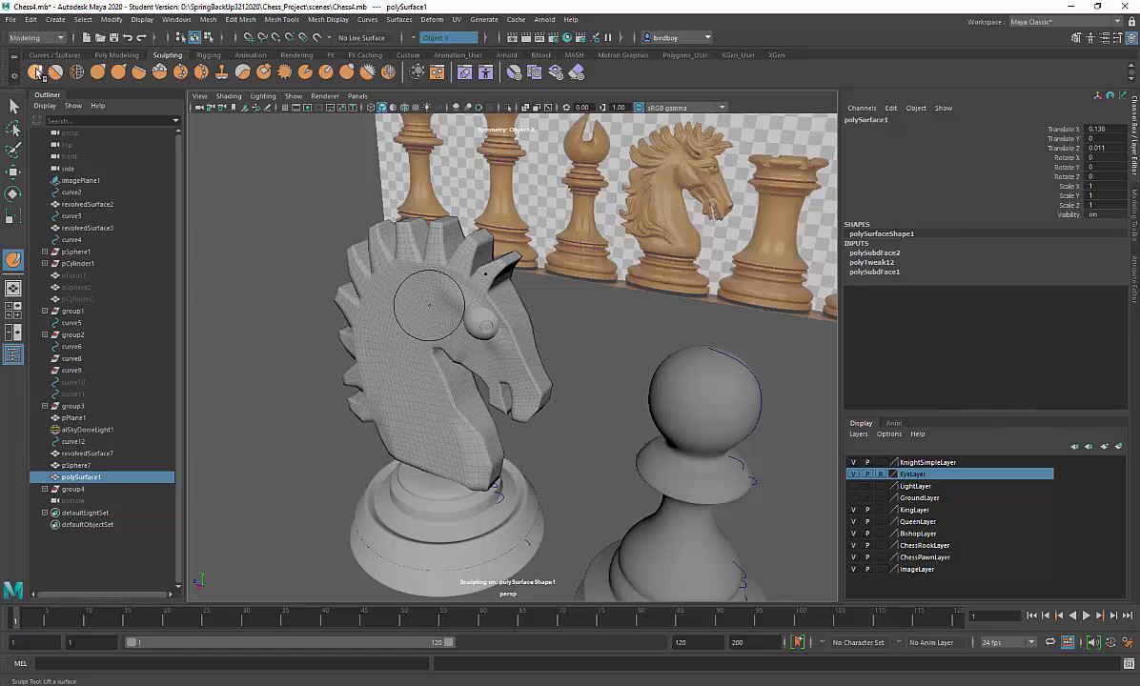
- Check the Sculpt Tool's brush size, strength and symmetry in its tool settings
double_click(40, 74)
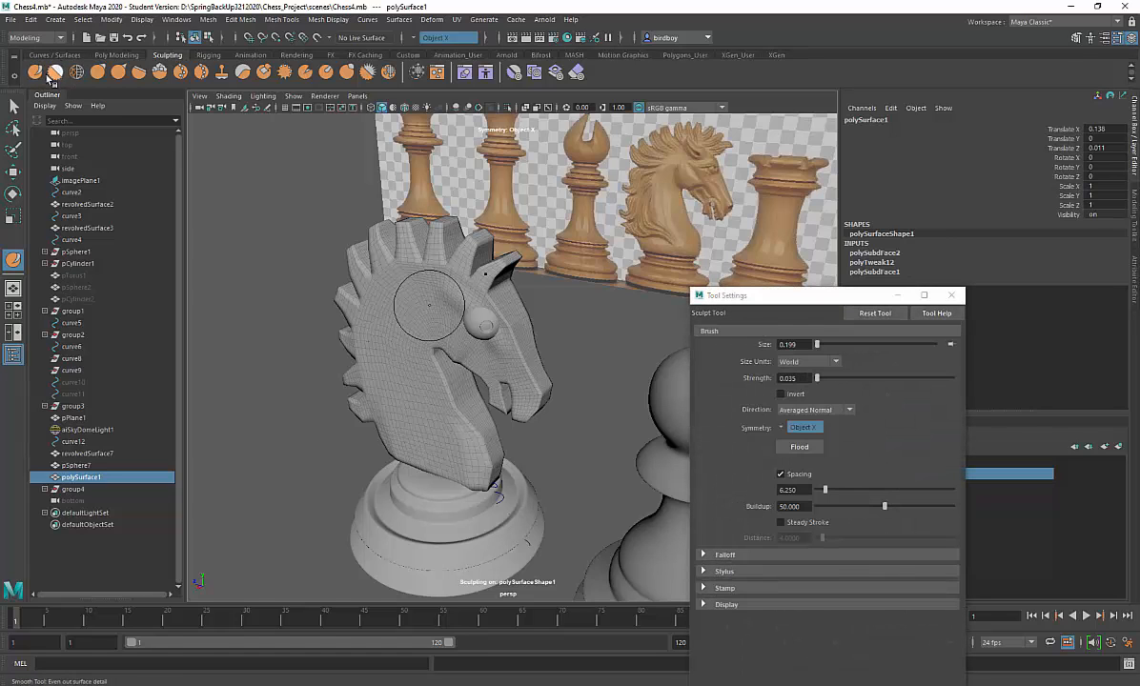
mouse_move(760, 300)
mouse_down()
mouse_move(283, 242)
mouse_move(154, 196)
mouse_up()
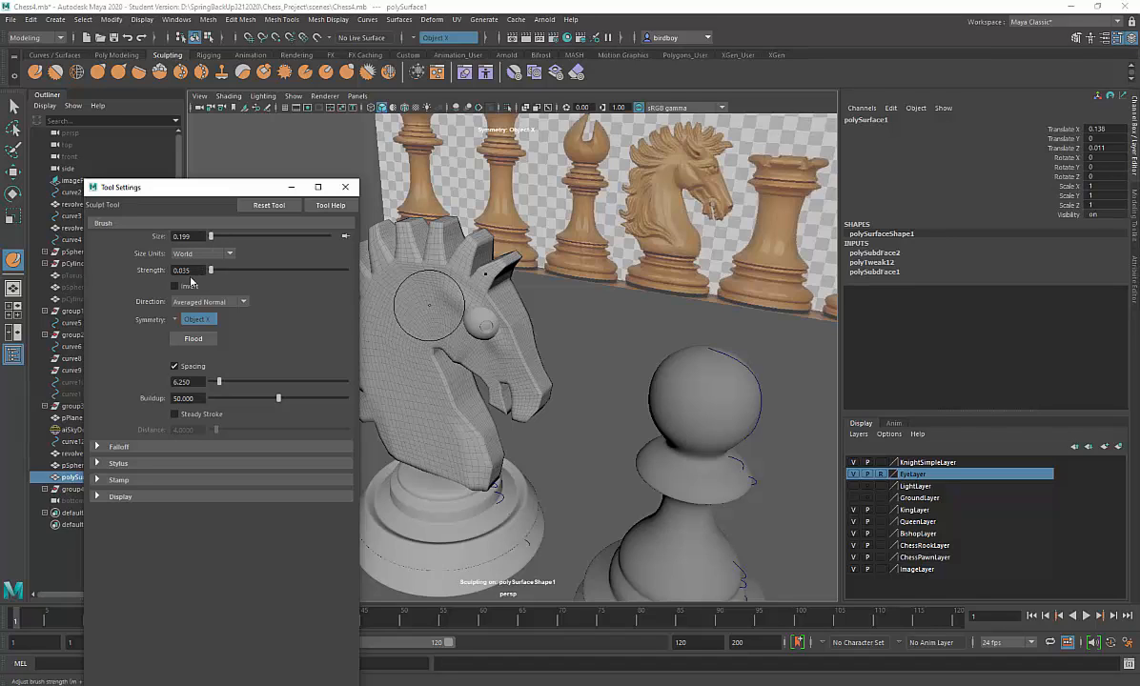
click(345, 187)
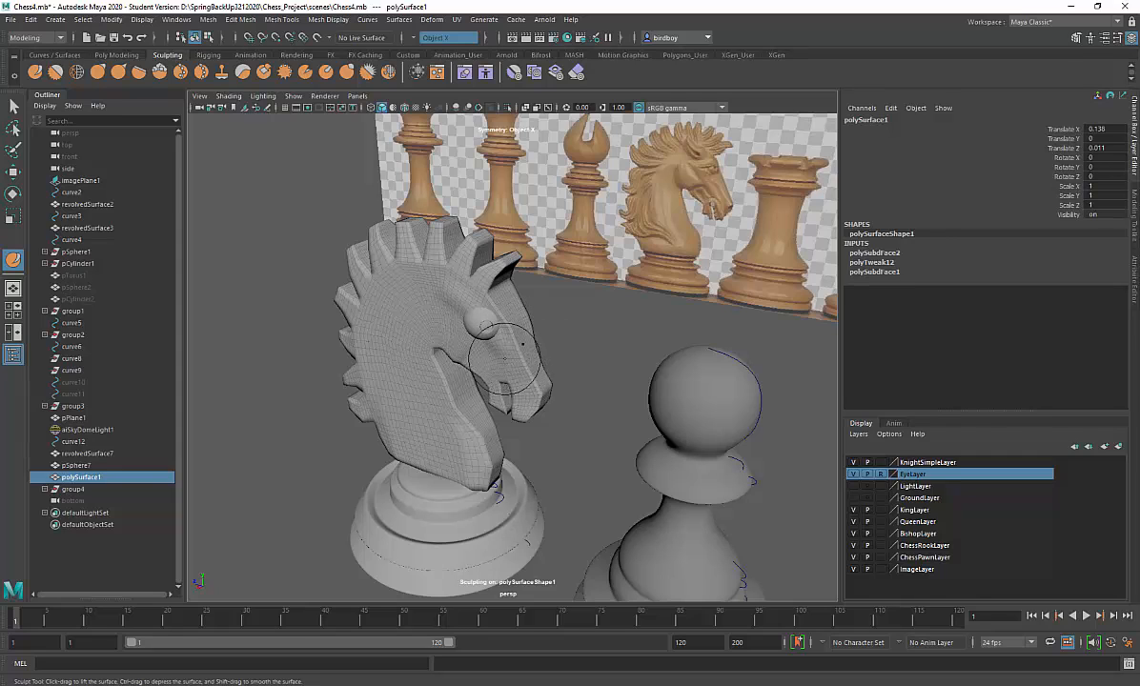
- Try sculpting the knight's head around the eye with a smaller brush, and undo the last stroke
alt+drag(504, 358, 492, 343)
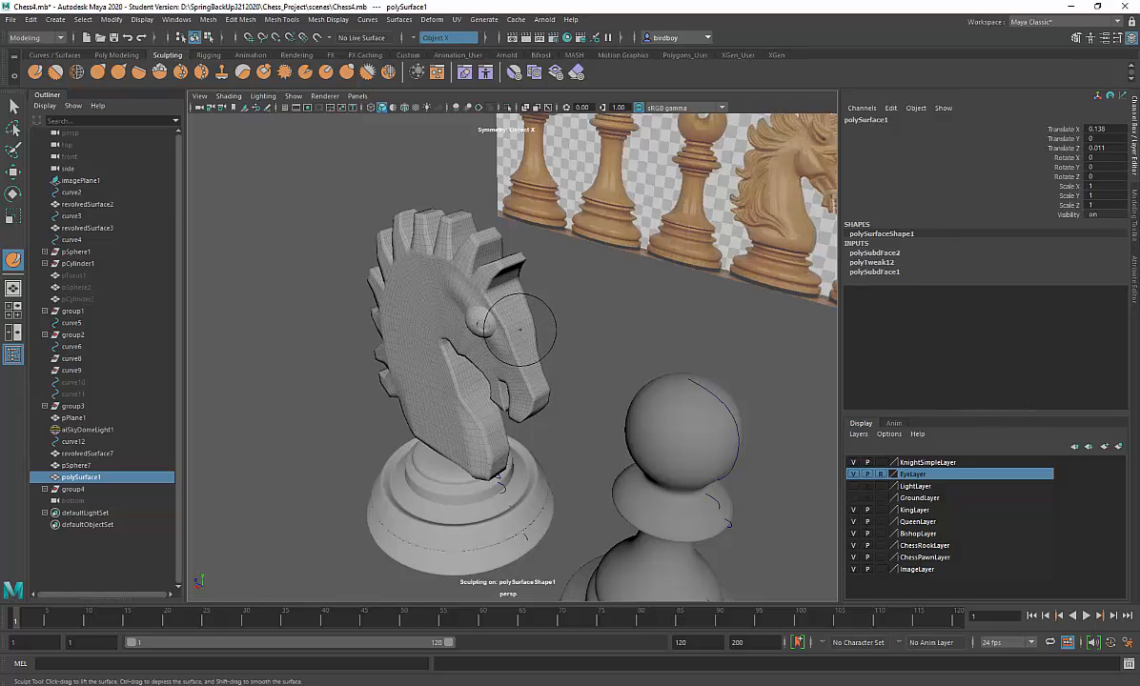
drag(520, 329, 513, 328)
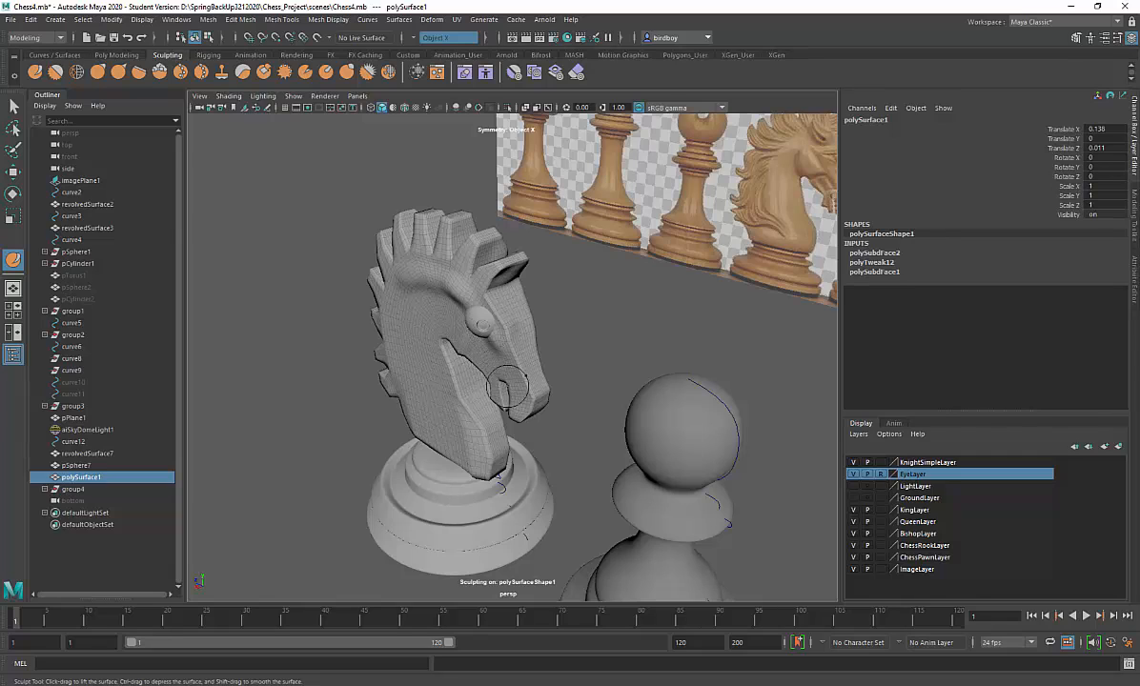
mouse_move(575, 401)
alt+mouse_down()
mouse_move(618, 389)
mouse_move(587, 371)
alt+mouse_up()
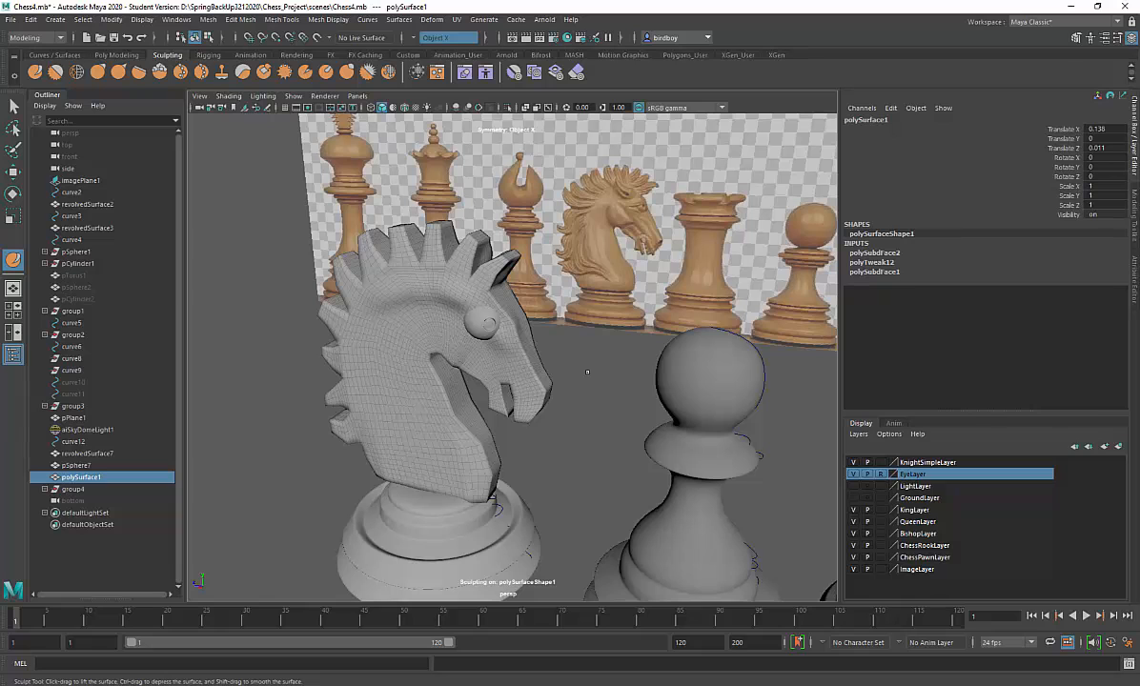
key(e)
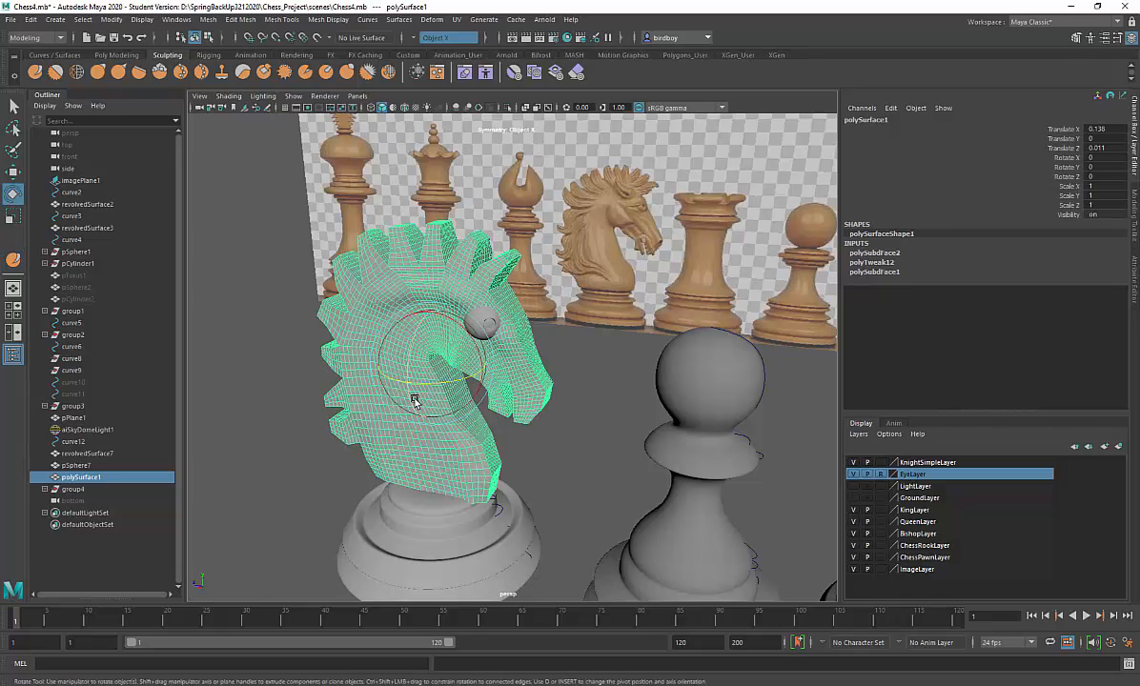
alt+drag(541, 362, 476, 396)
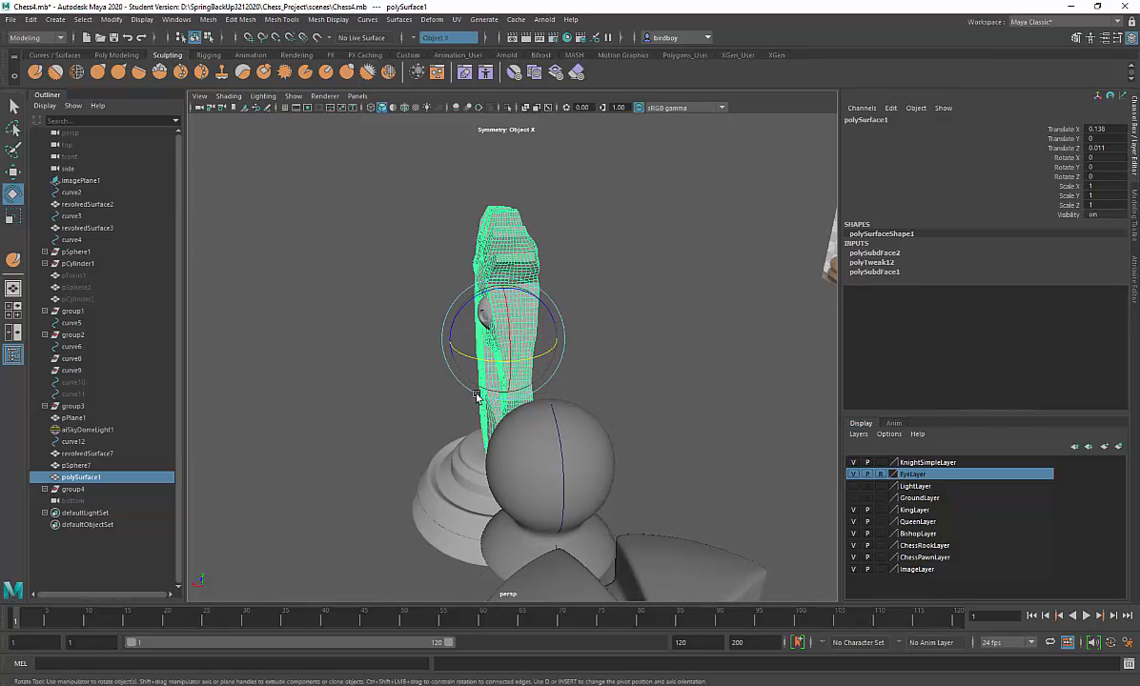
key(ctrl+z)
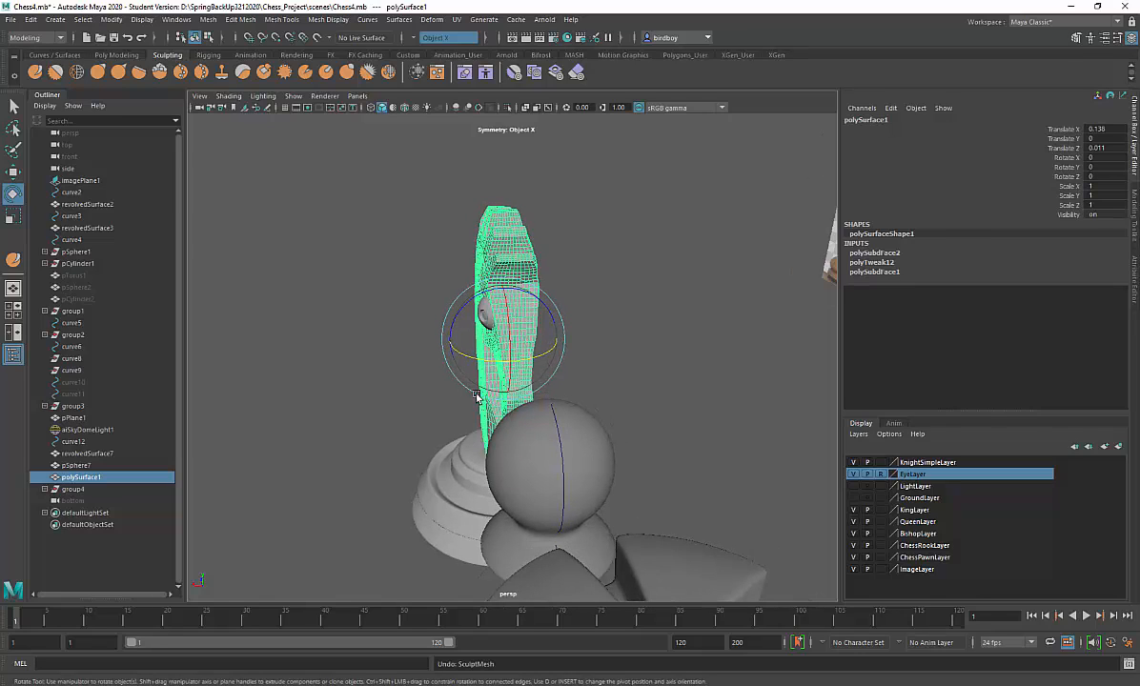
- Reactivate the Sculpt Tool, resize its brush over the lower neck and try sculpting the neck surface
alt+drag(631, 386, 697, 387)
click(13, 259)
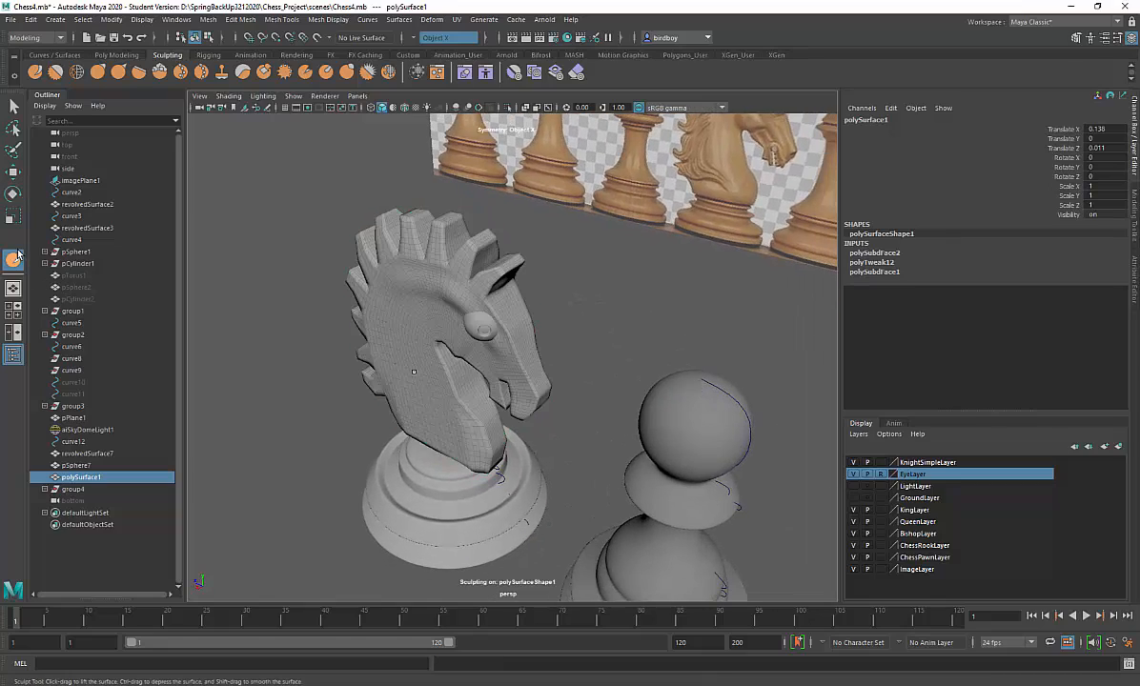
alt+drag(542, 355, 382, 362)
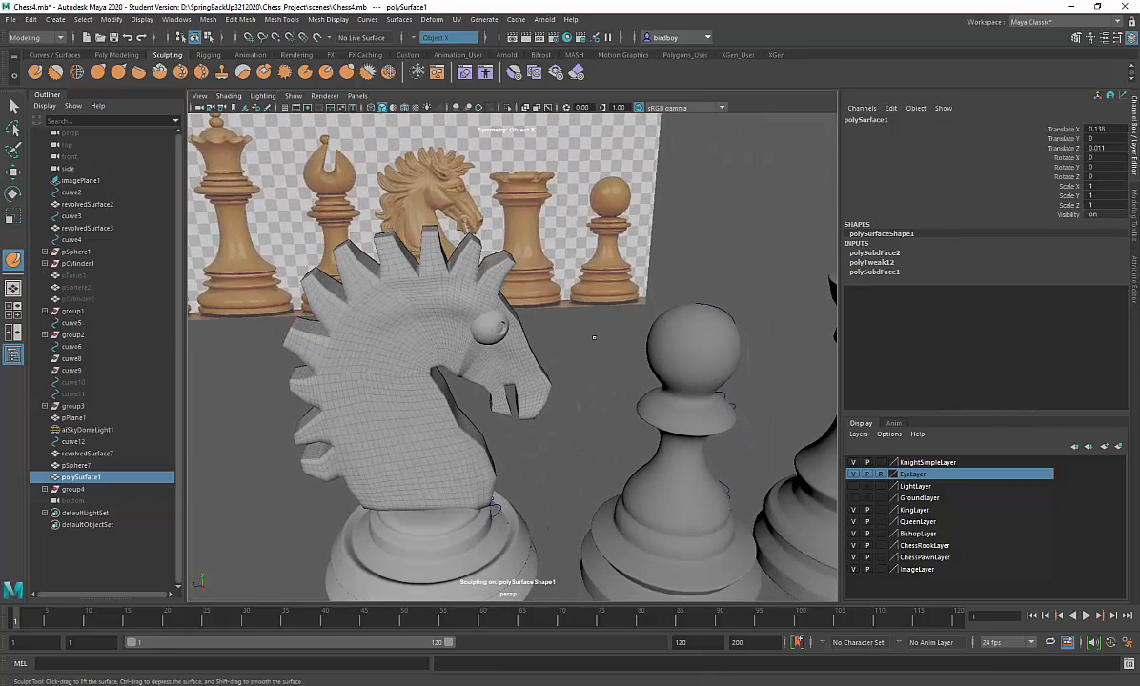
key(shift)
scroll(409, 403, down, 3)
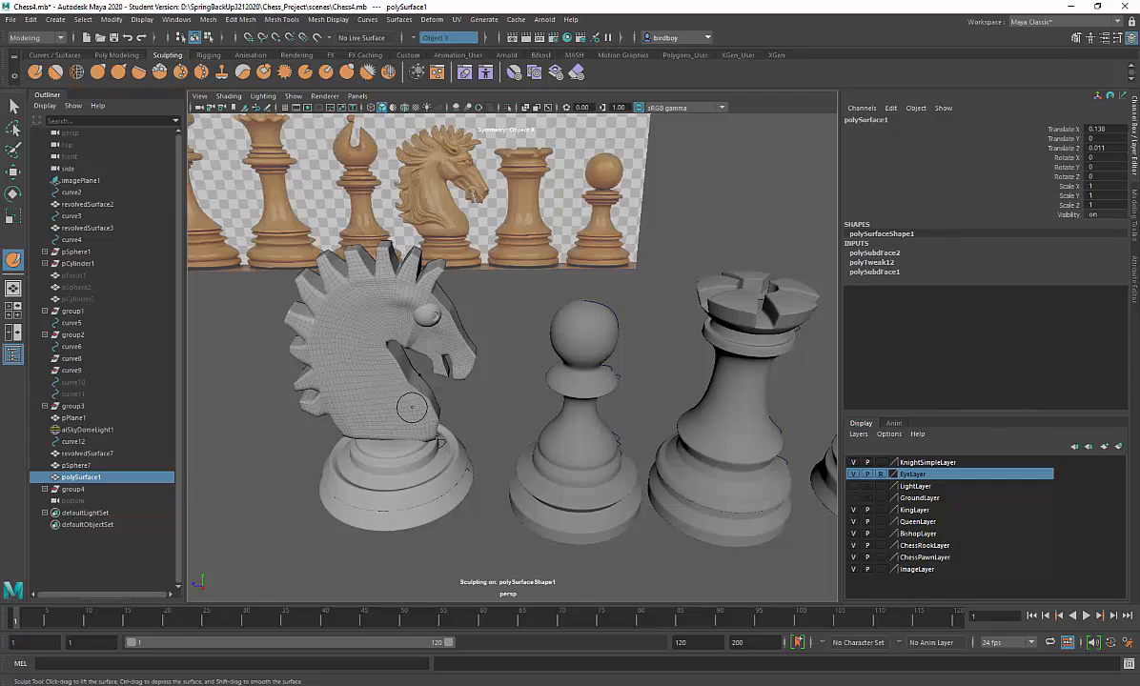
key(b)
drag(415, 412, 453, 411)
key(b)
drag(387, 401, 369, 401)
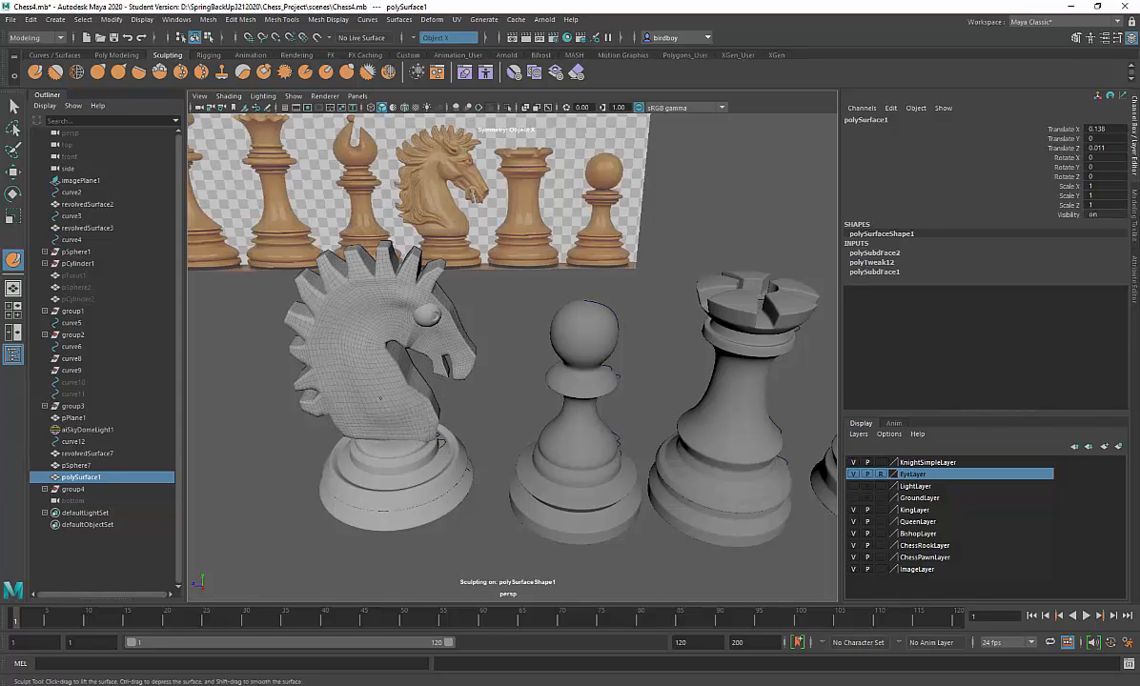
mouse_move(357, 343)
alt+mouse_down()
mouse_move(648, 409)
mouse_move(535, 384)
alt+mouse_up()
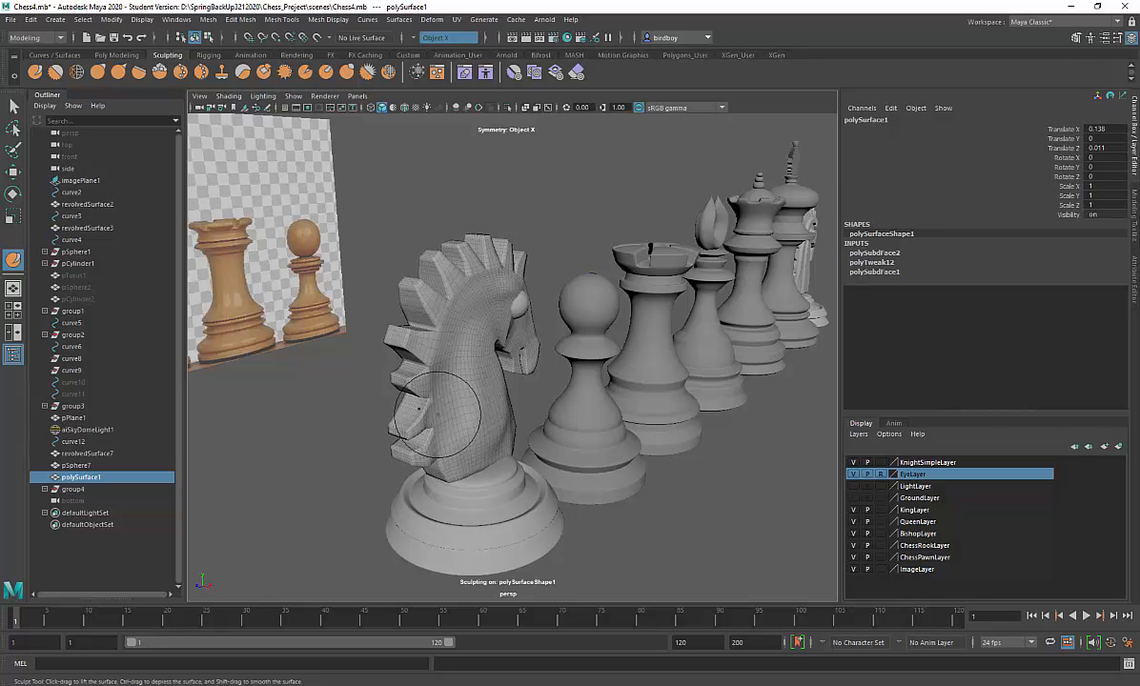
alt+drag(437, 414, 455, 474)
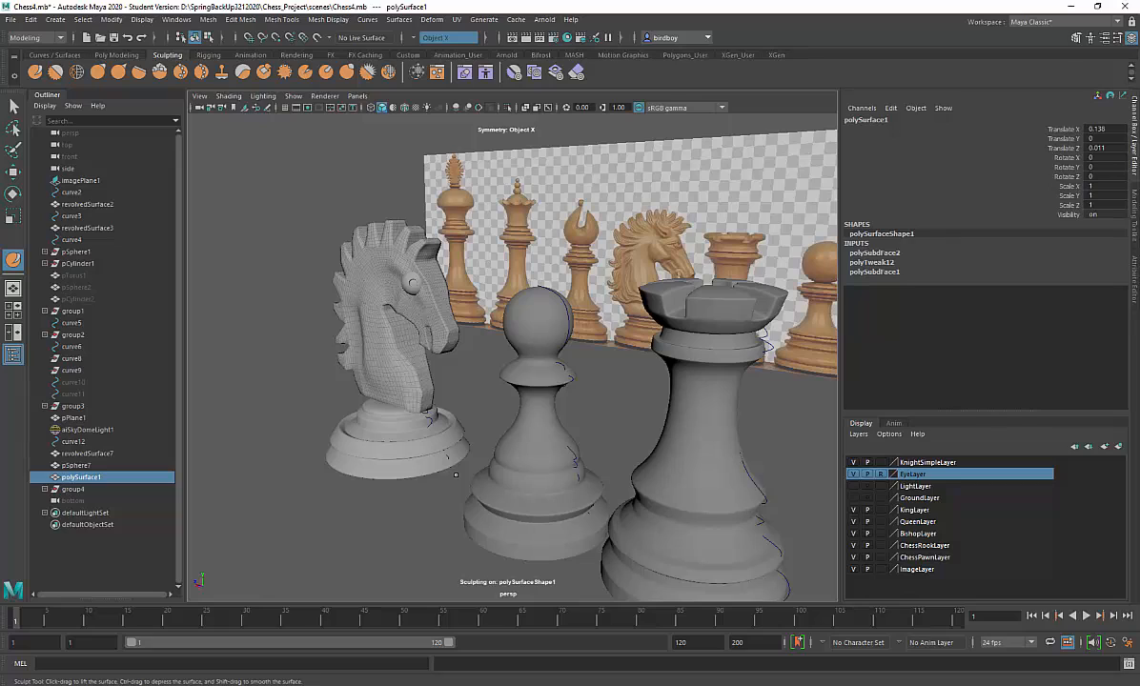
- Undo the recent sculpt strokes and the earlier centring move of the knight head
key(ctrl+z)
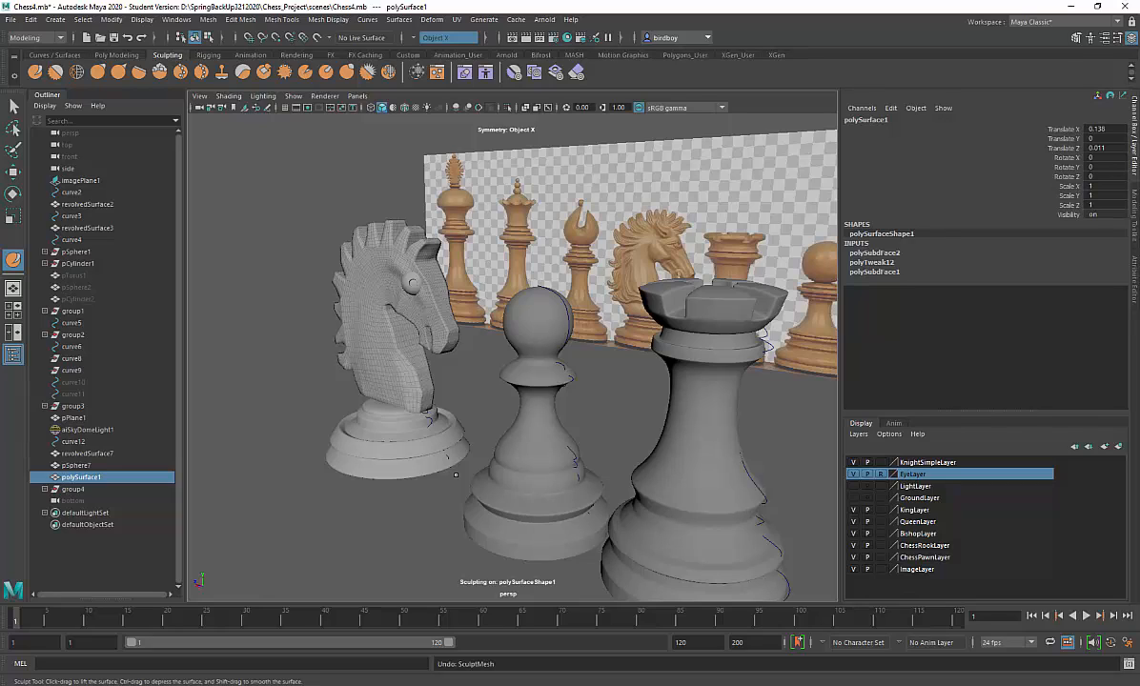
key(ctrl+z)
key(ctrl+z)
key(ctrl+z)
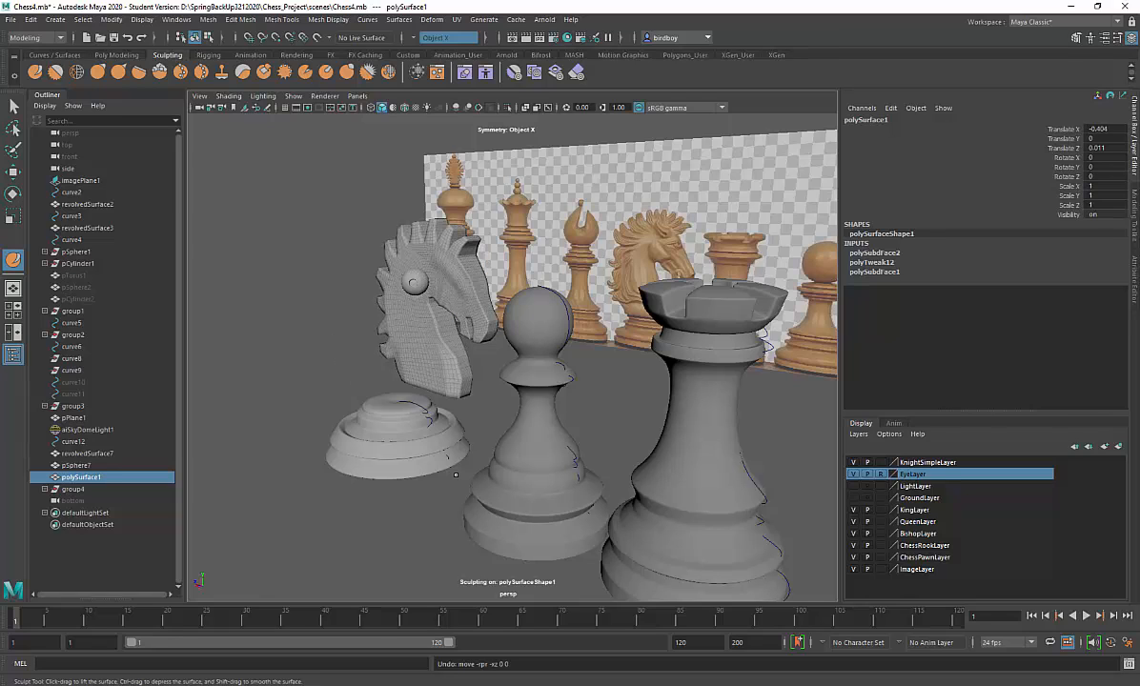
- Snap the knight head to the grid centre over its base in the top view and deselect it
mouse_move(522, 469)
alt+mouse_down()
mouse_move(624, 494)
mouse_move(519, 516)
mouse_move(507, 500)
alt+mouse_up()
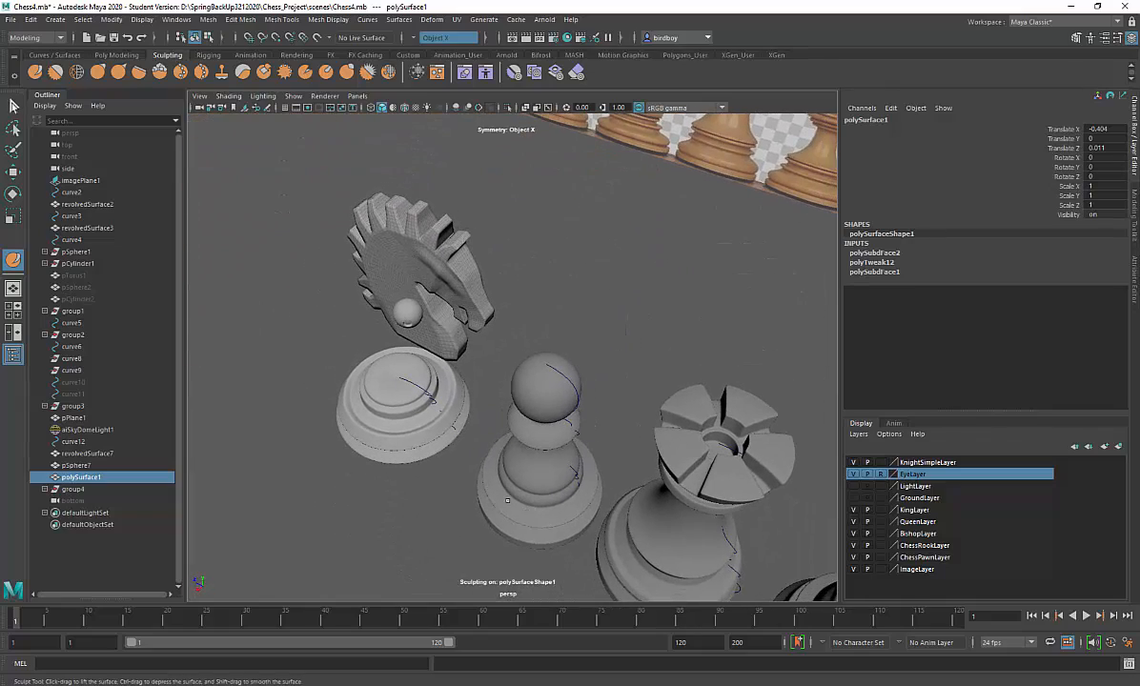
click(13, 107)
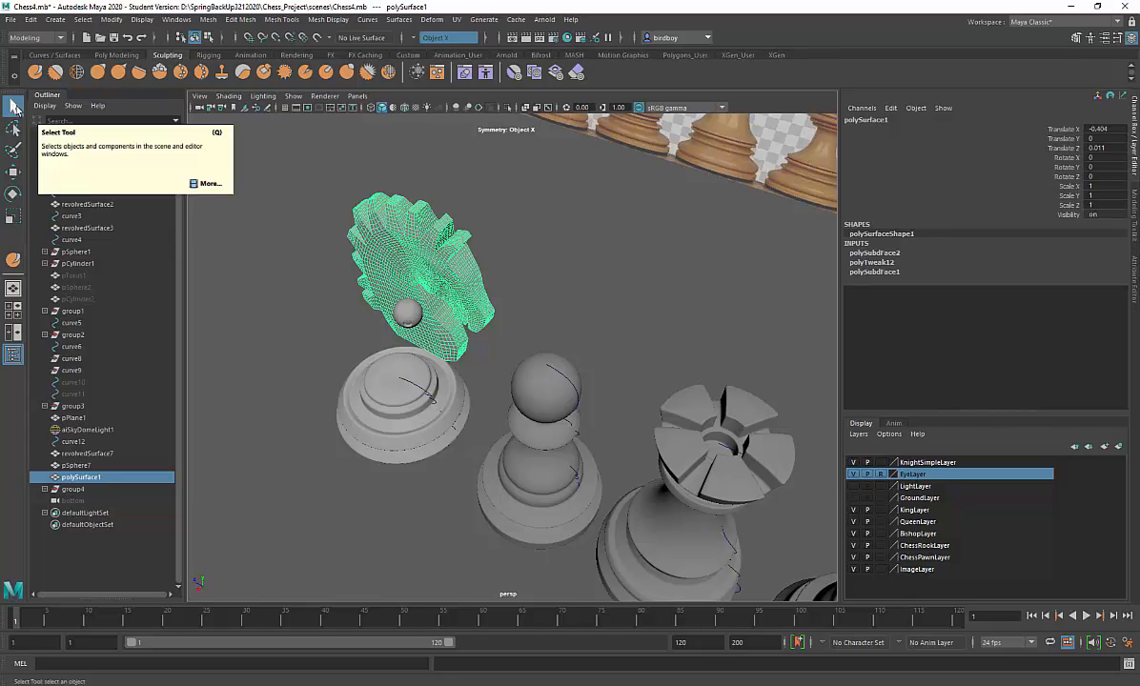
click(424, 420)
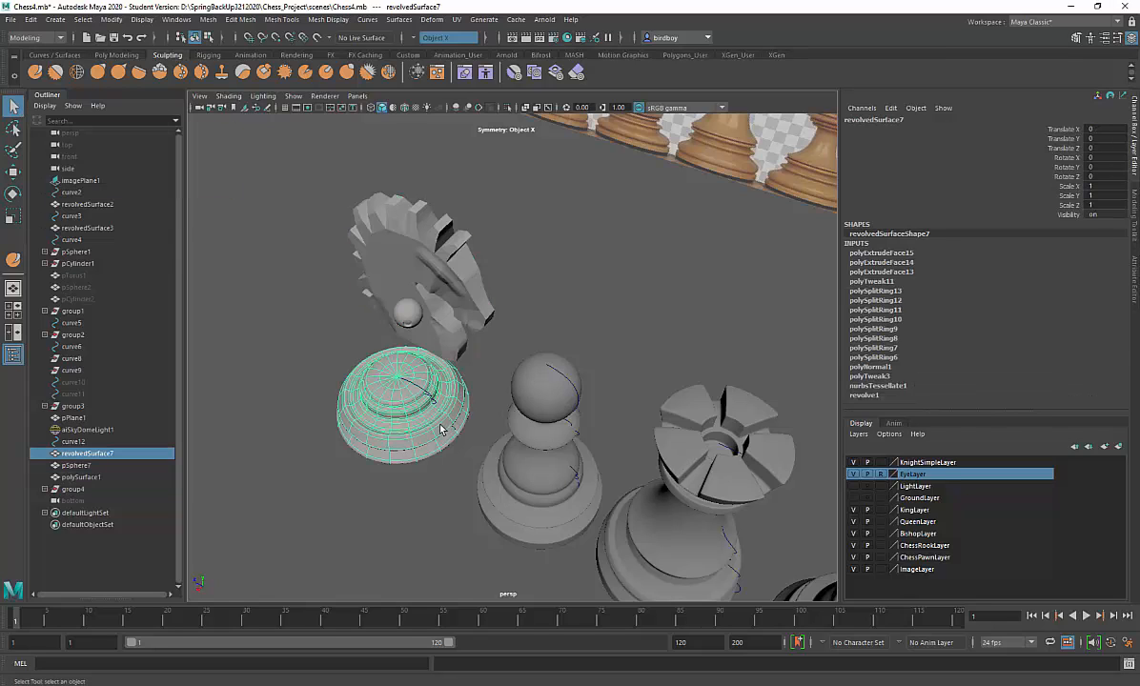
key(space)
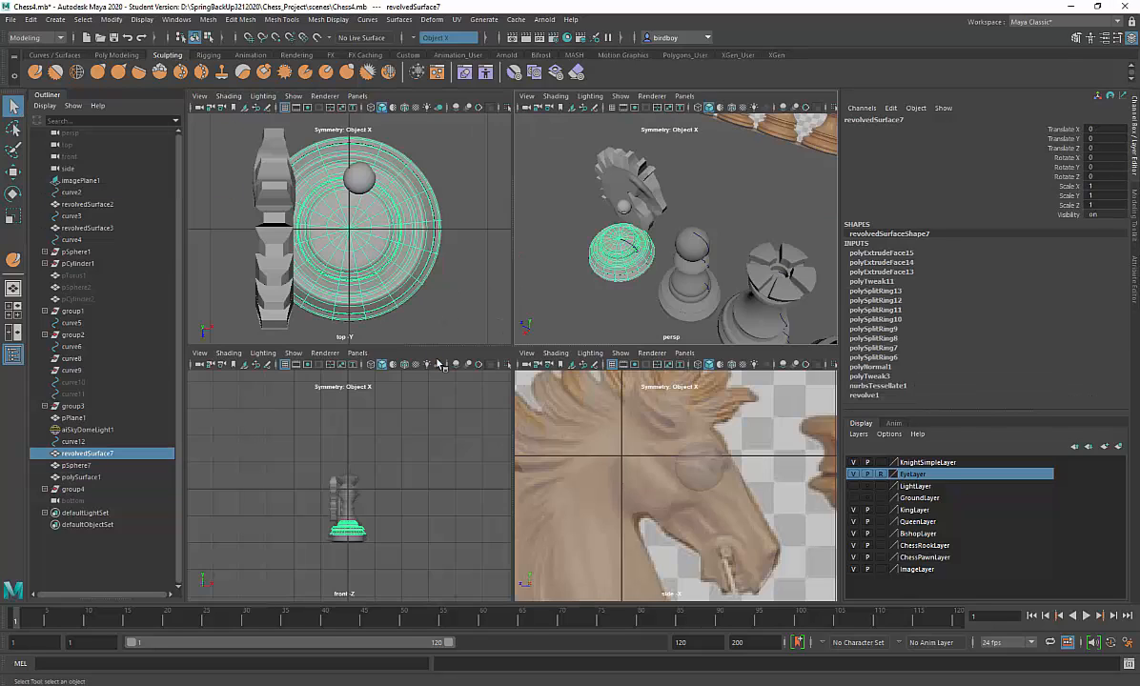
shift+click(275, 238)
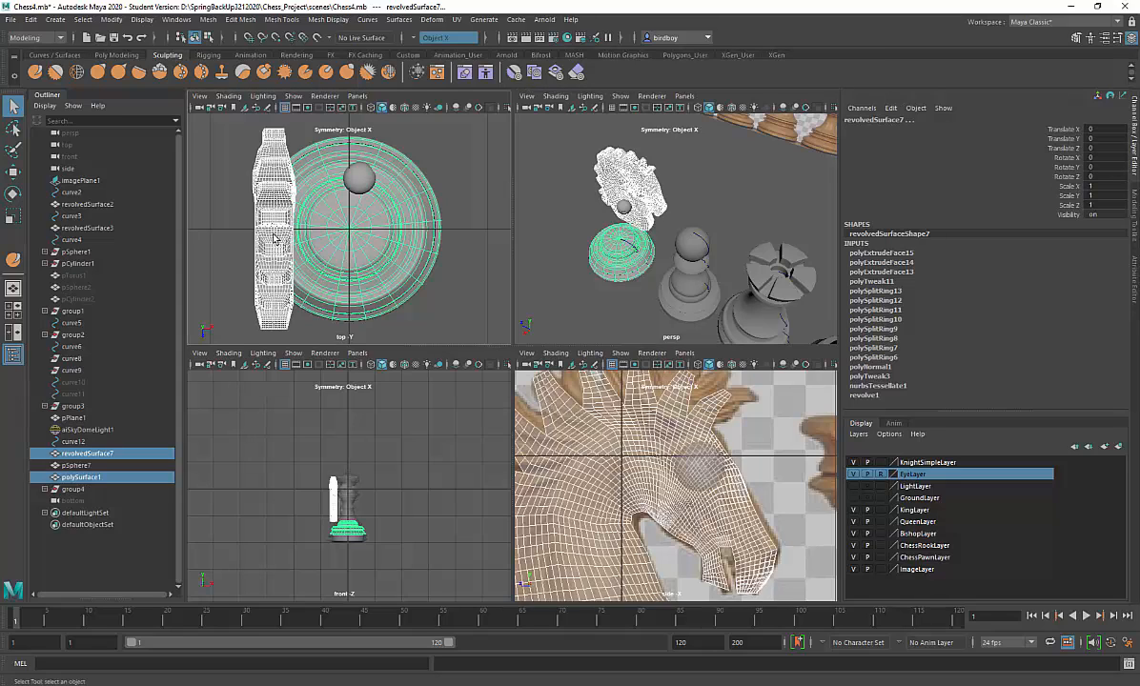
click(14, 173)
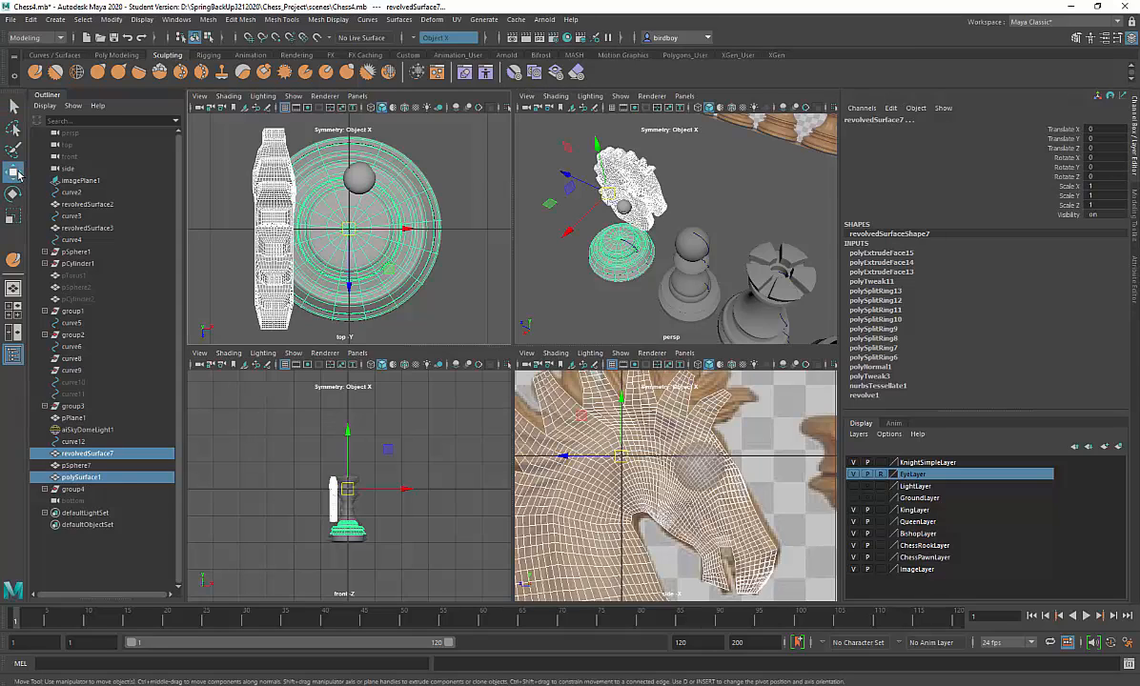
click(257, 212)
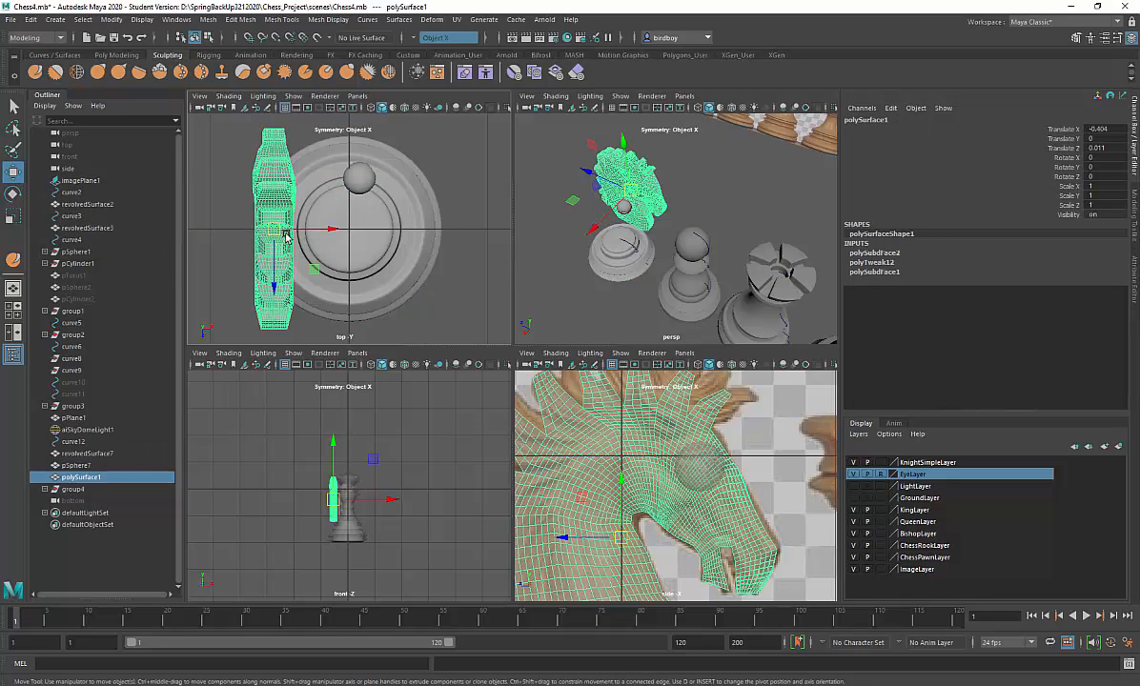
drag(273, 225, 348, 229)
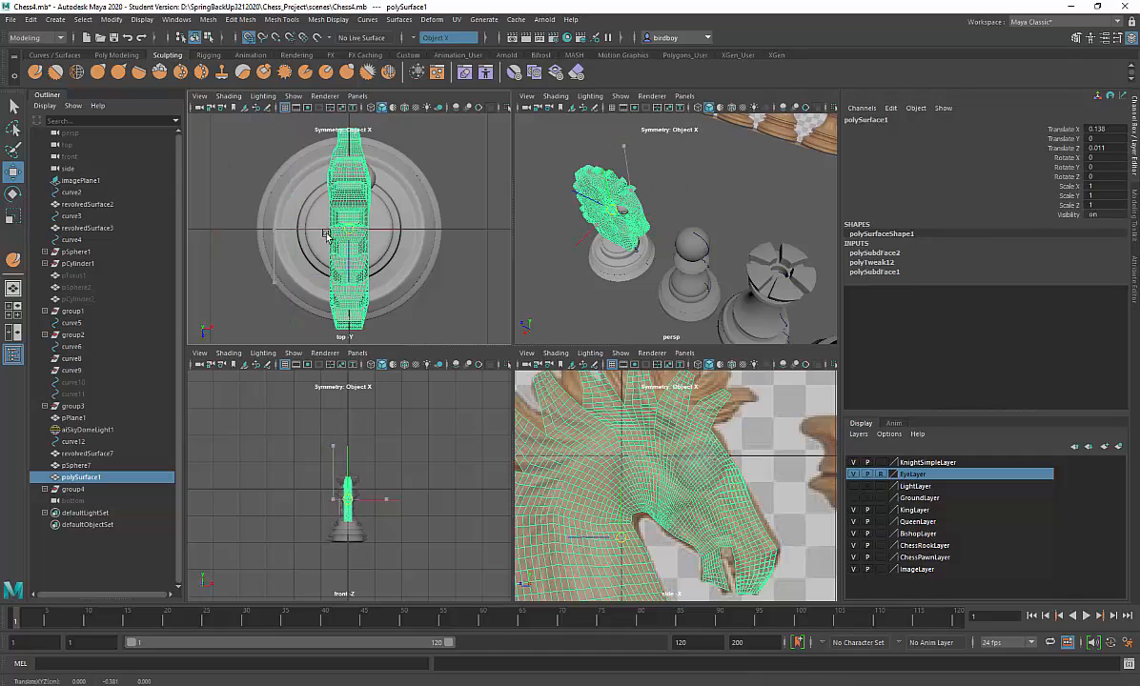
key(space)
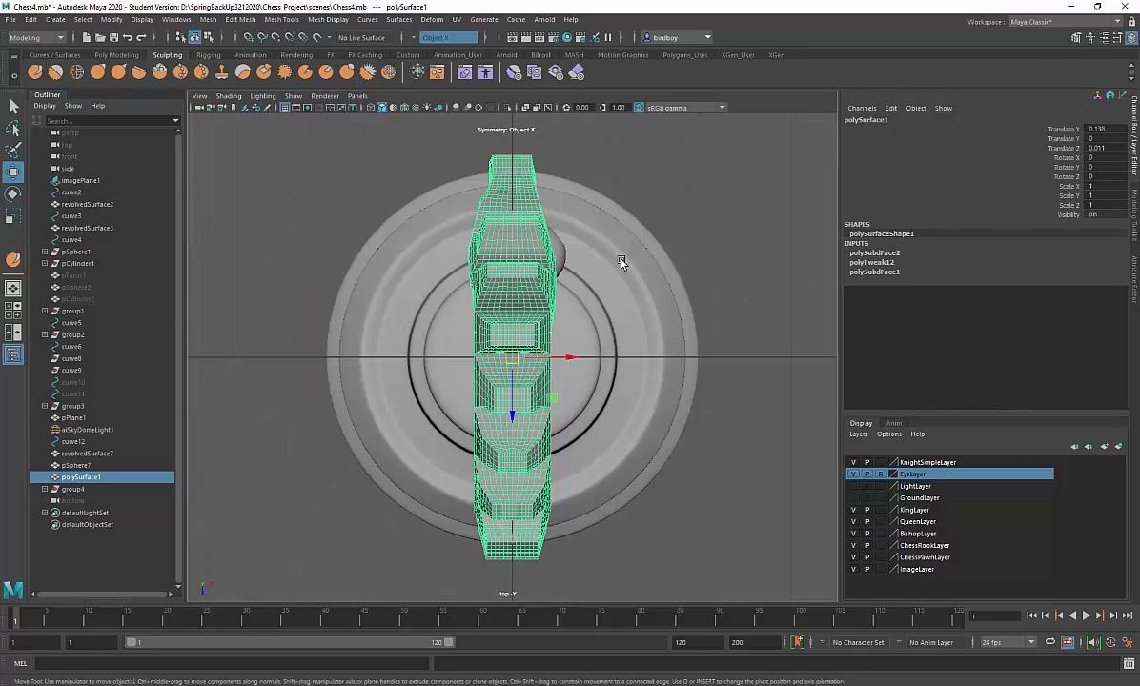
key(space)
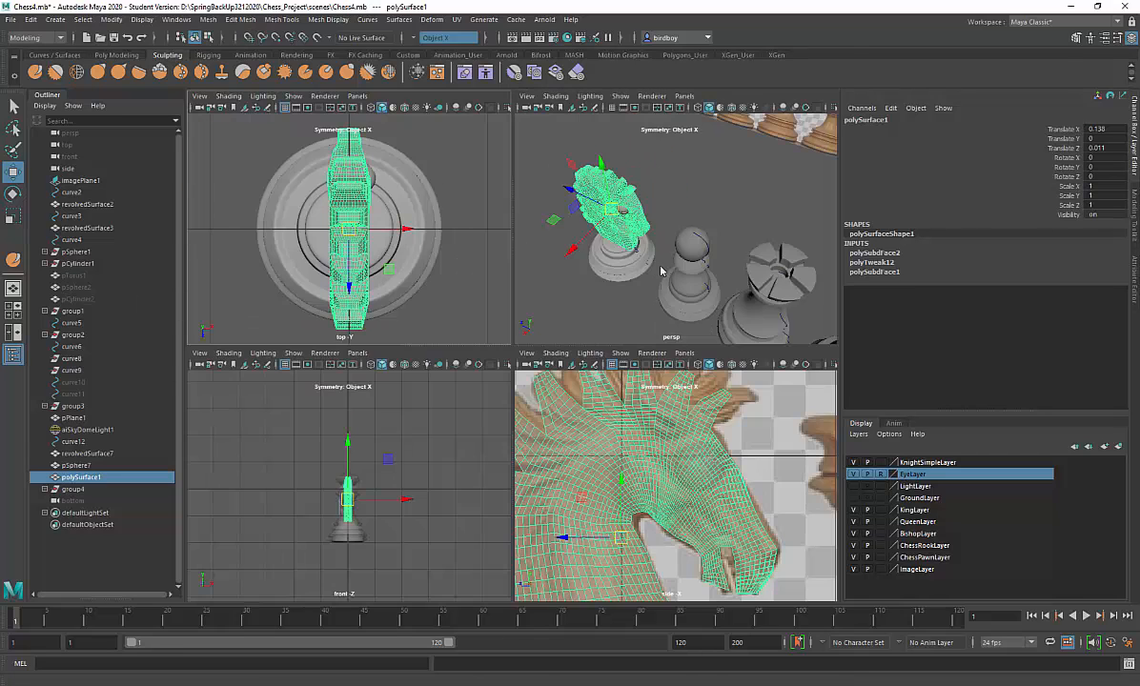
key(space)
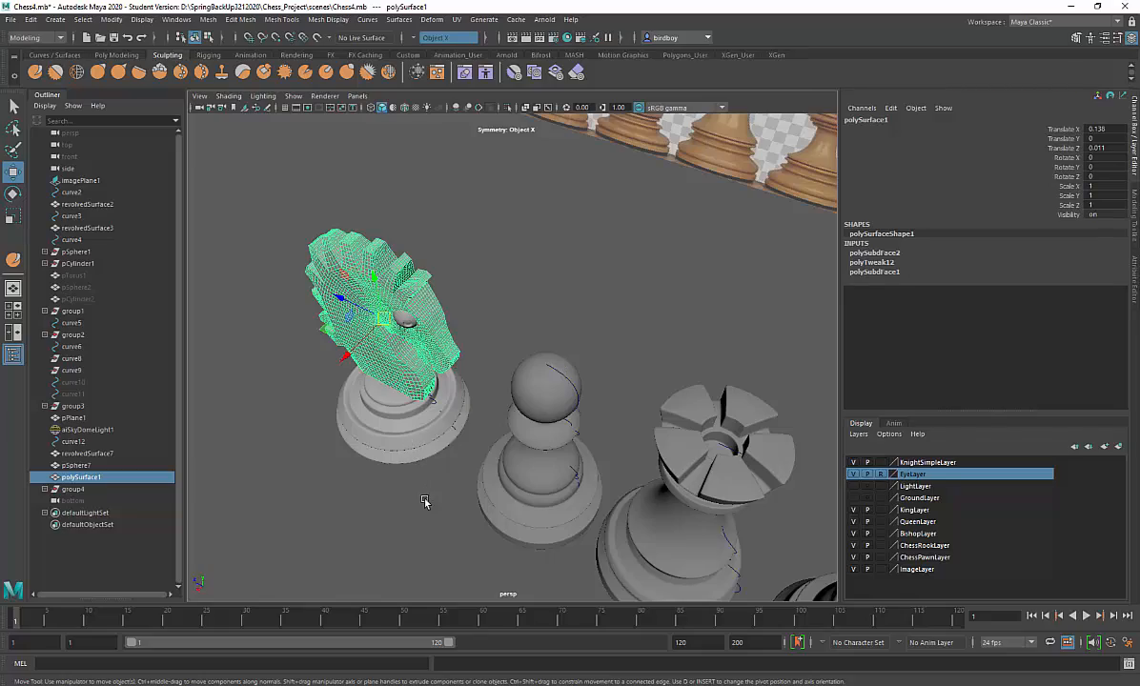
alt+drag(423, 501, 468, 473)
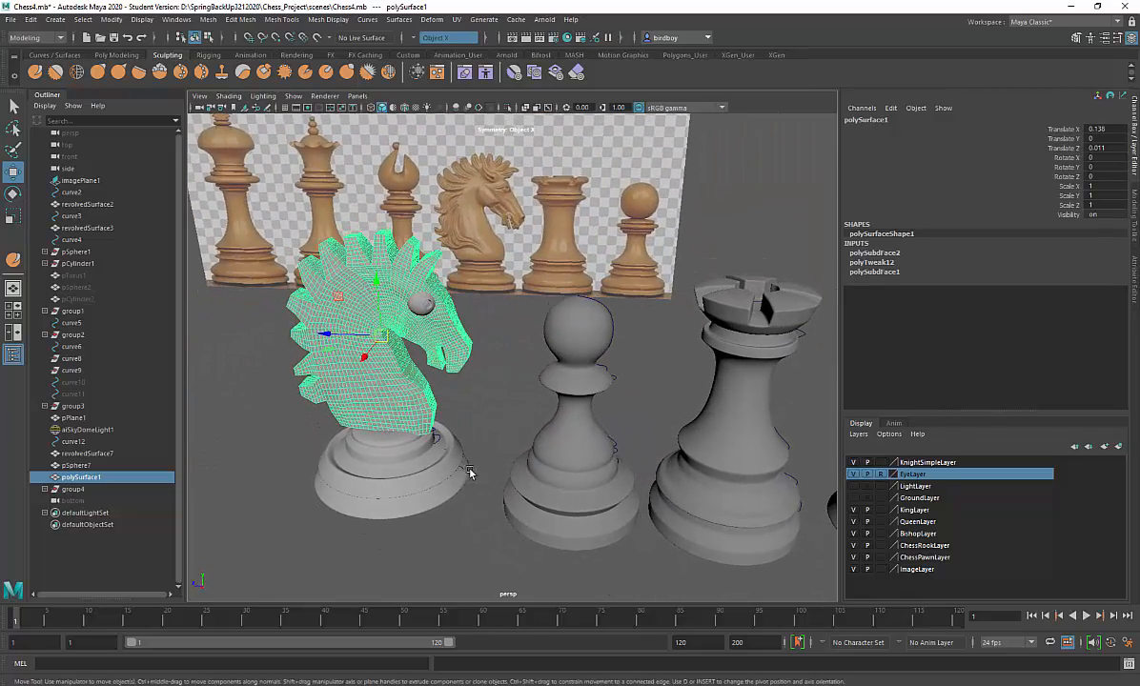
click(471, 524)
mouse_move(461, 537)
alt+mouse_down()
mouse_move(474, 529)
mouse_move(441, 526)
alt+mouse_up()
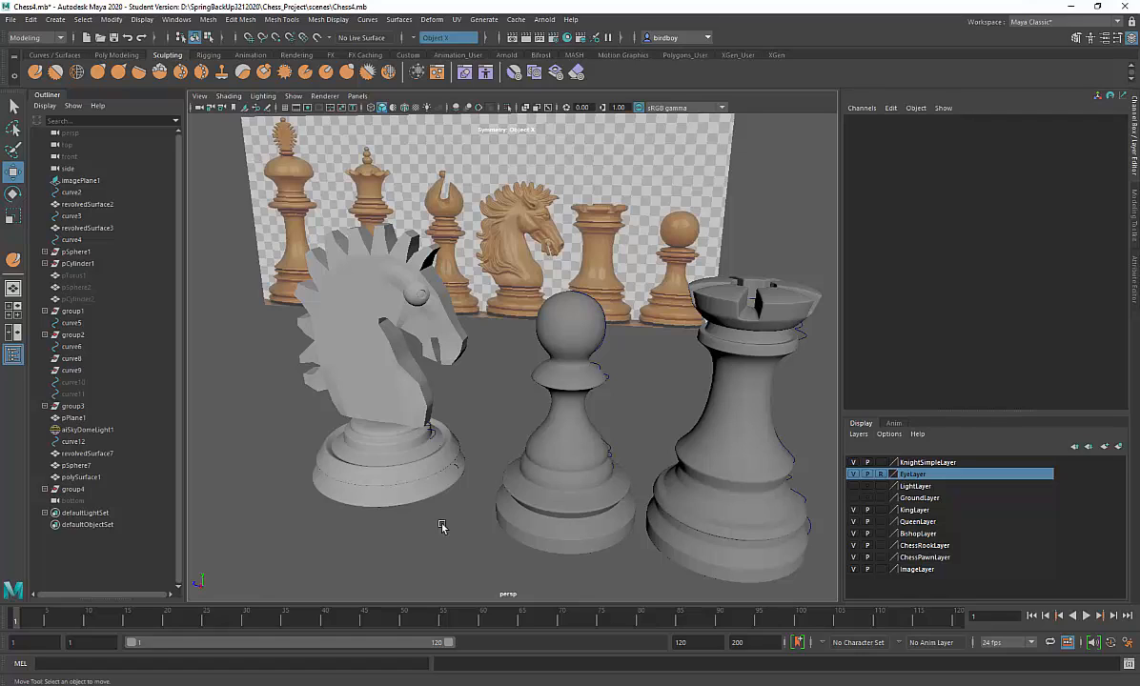
- Open the UV Editor for the knight head, close the UV Toolkit and place the editor beside the head
click(343, 263)
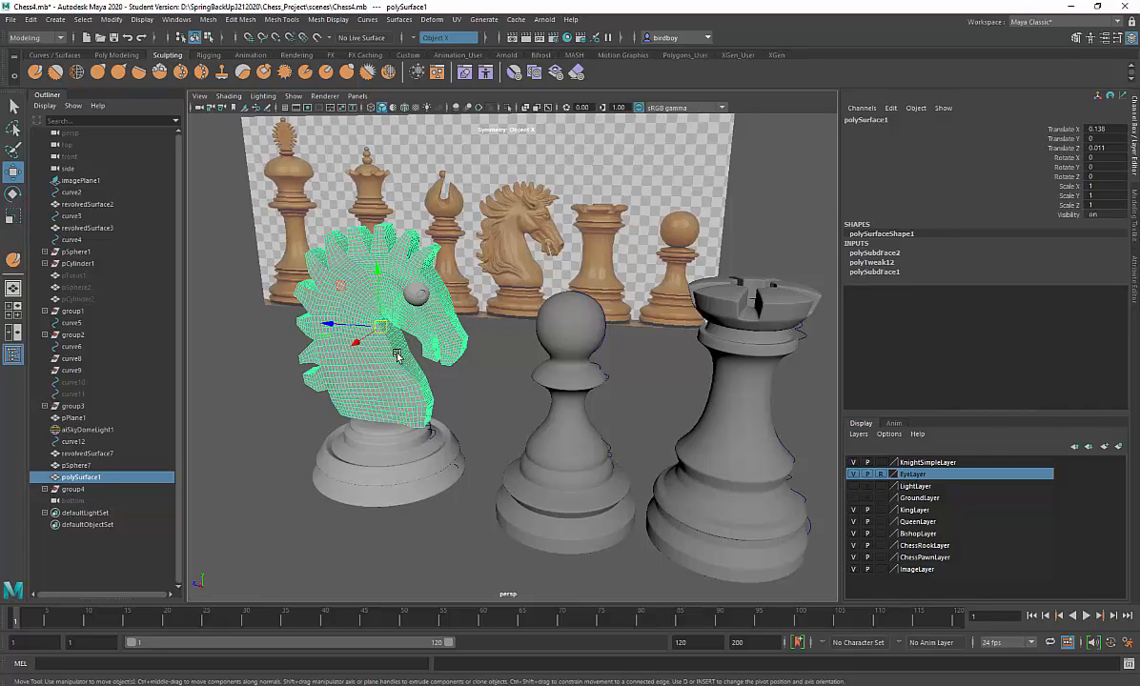
click(457, 20)
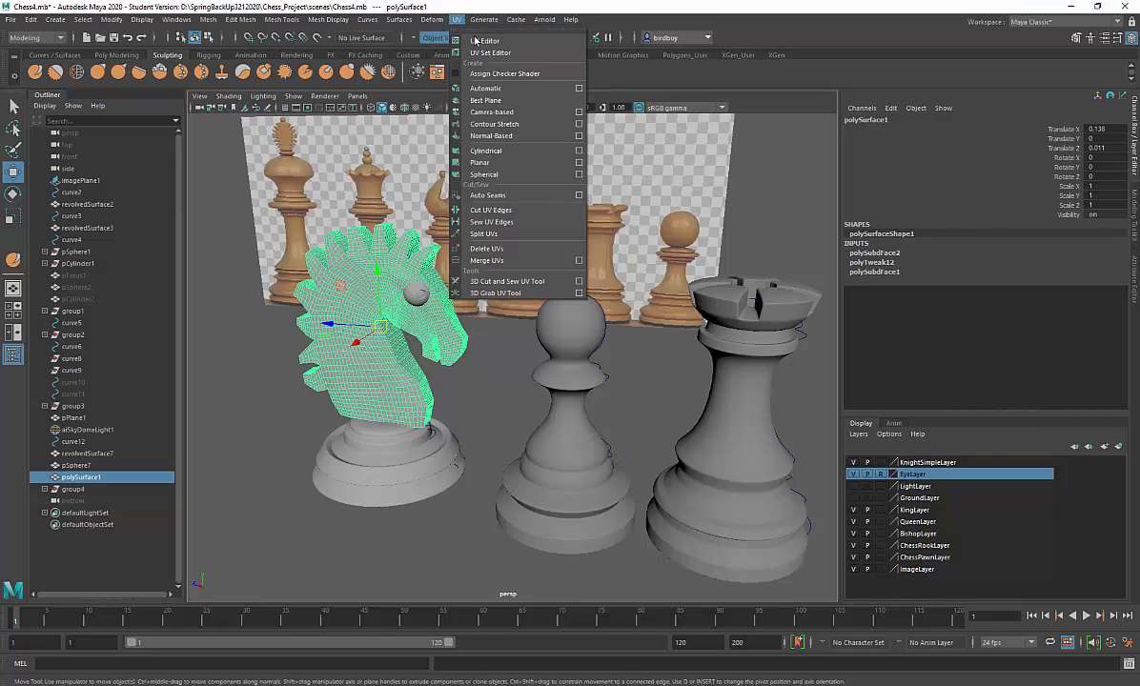
click(479, 41)
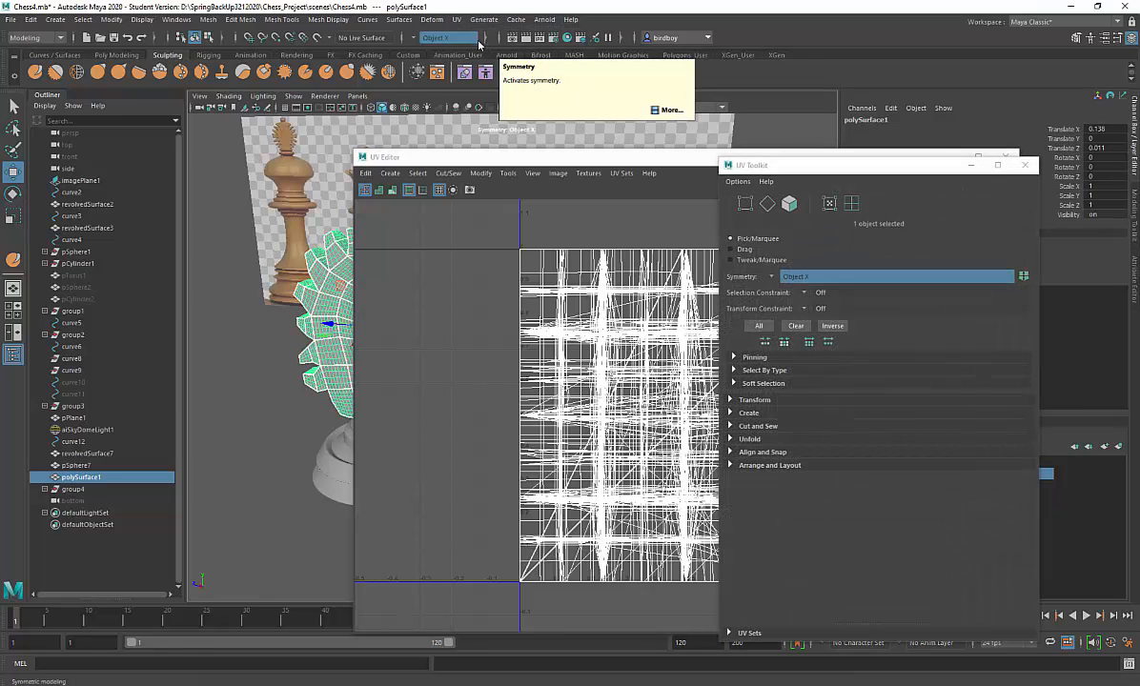
click(1023, 165)
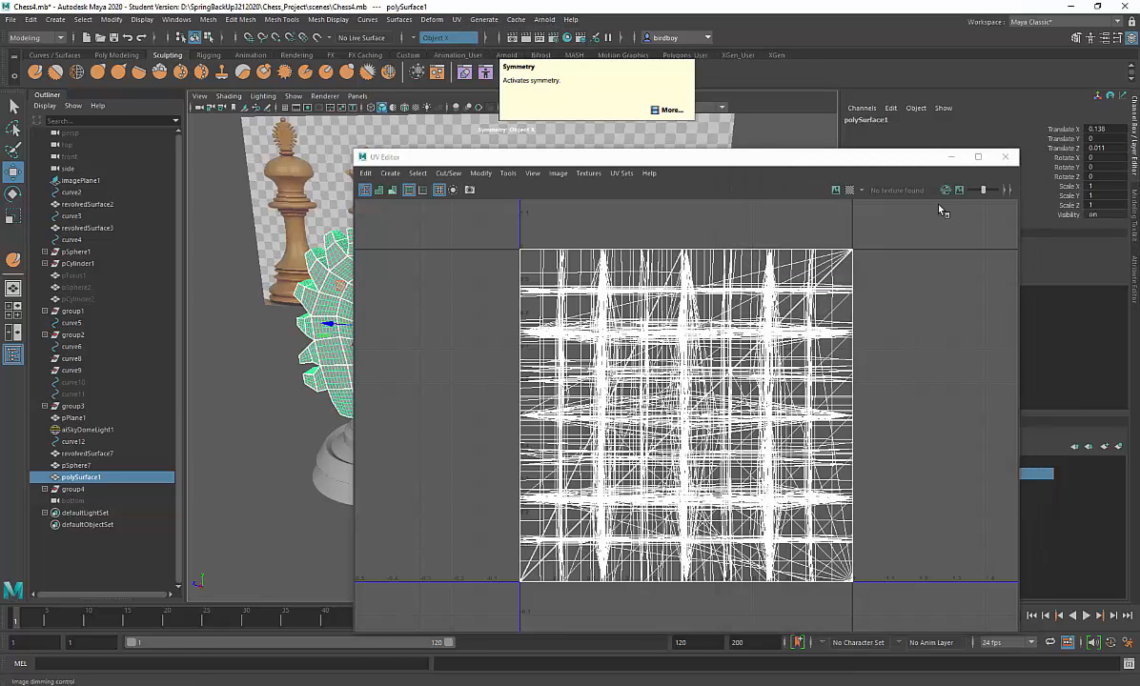
drag(663, 165, 798, 160)
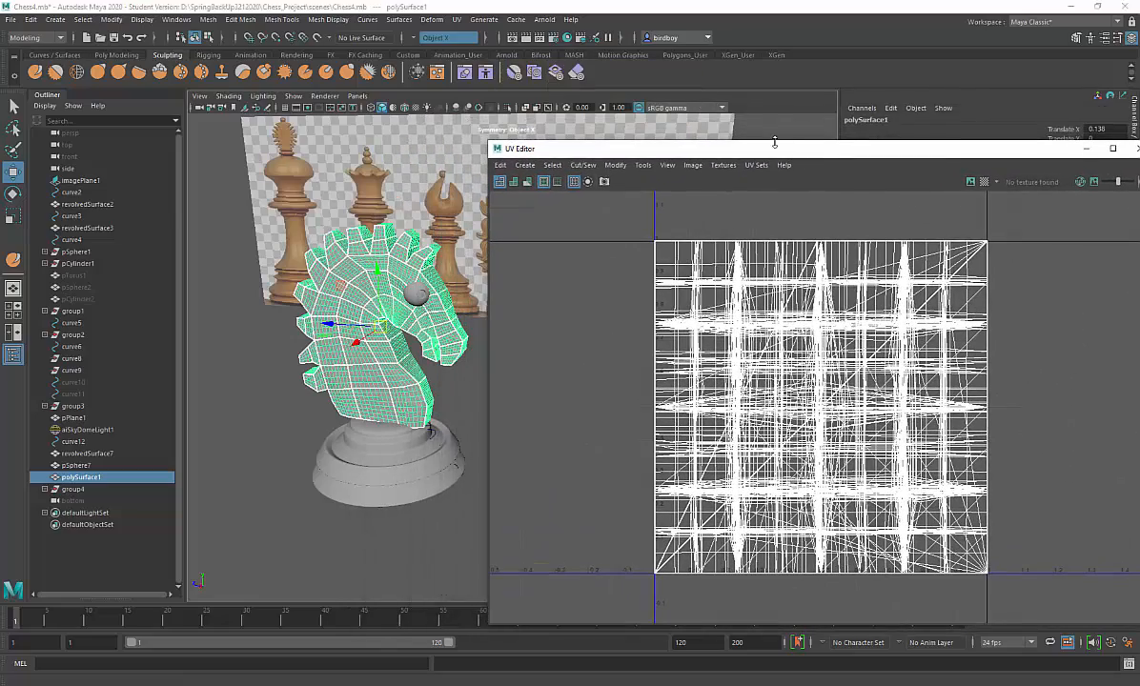
- Apply automatic UV mapping to the knight head and close the UV Editor
click(524, 165)
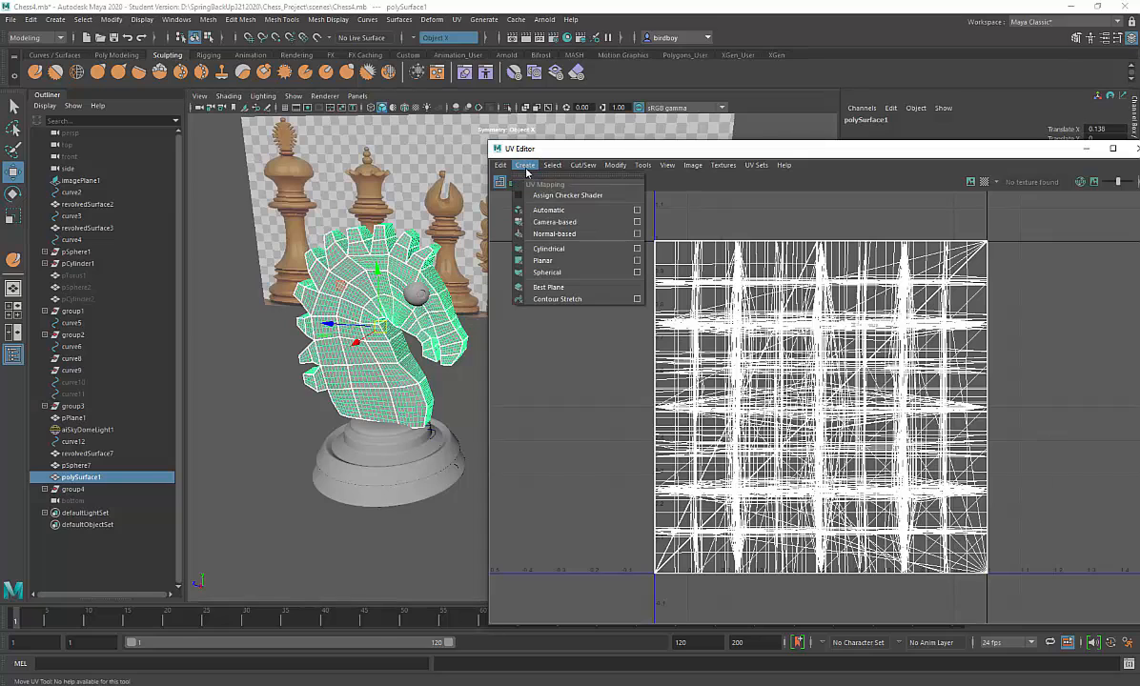
click(550, 212)
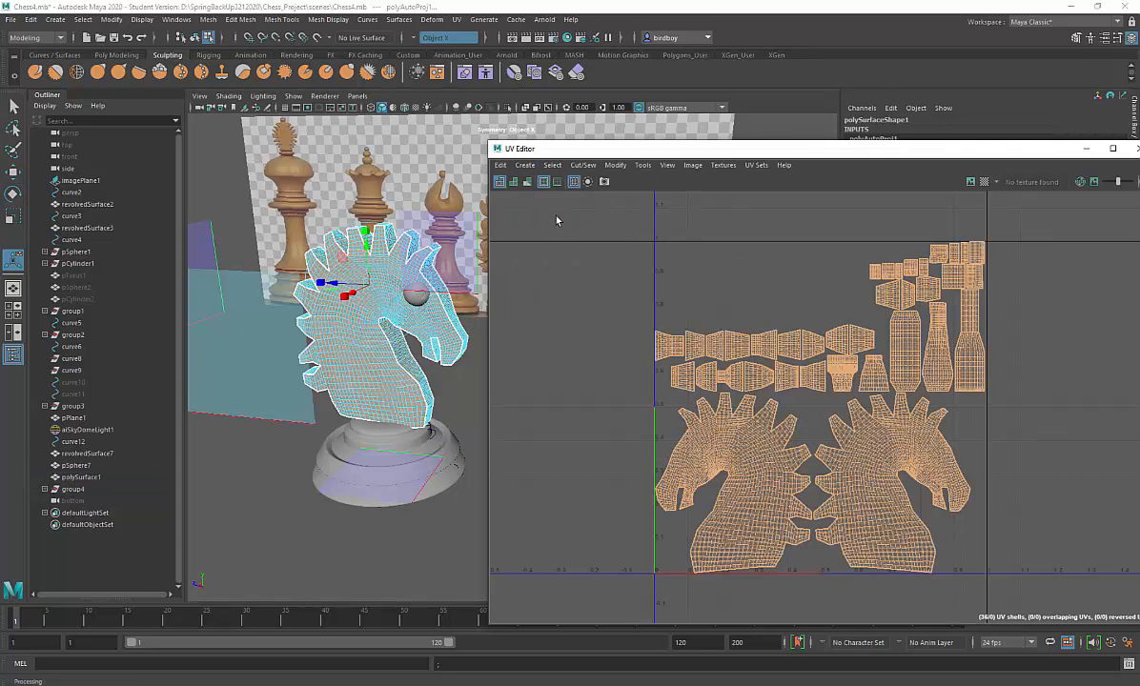
drag(839, 151, 731, 173)
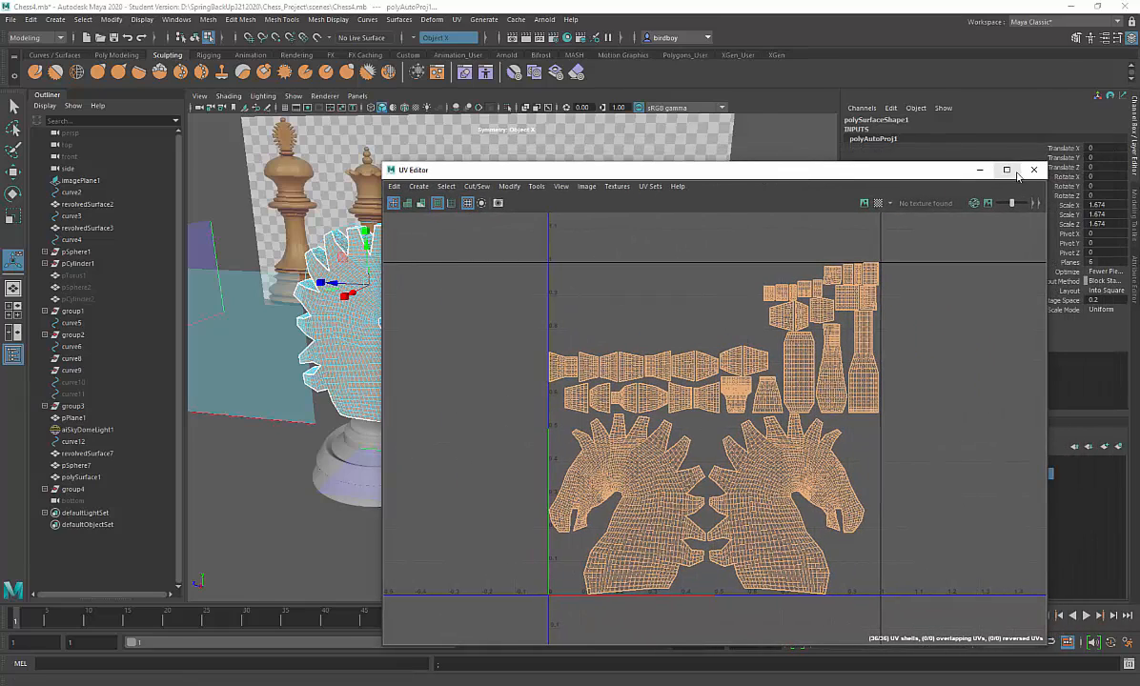
click(1034, 170)
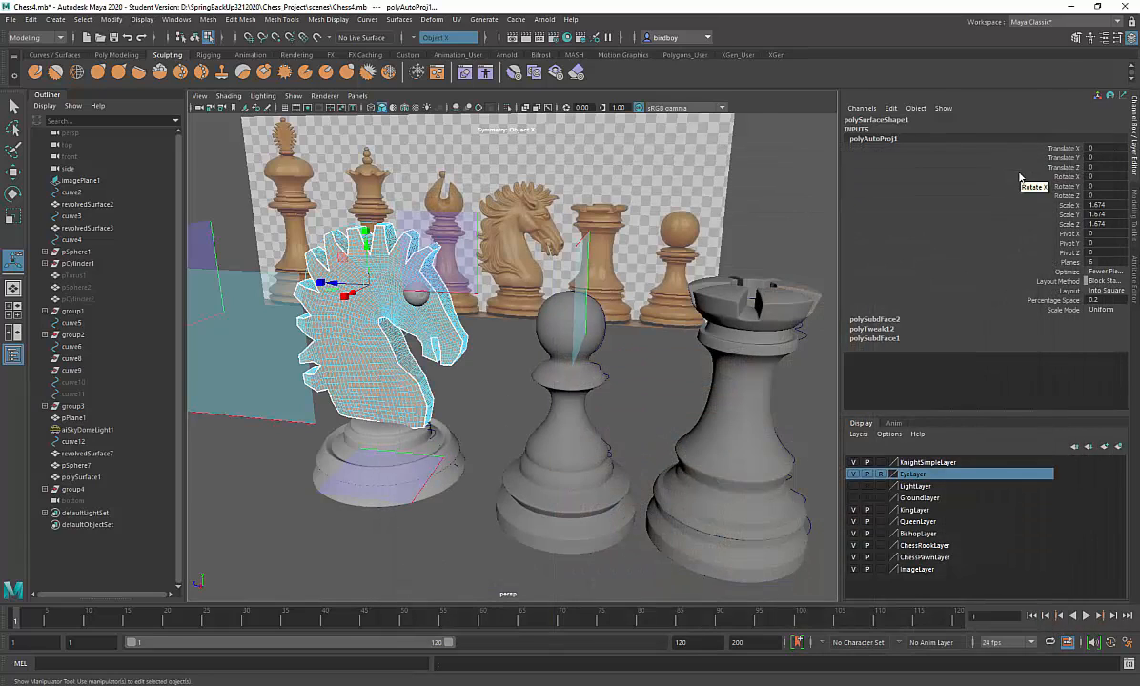
- Leave the projection manipulator and return the knight head from face selection to whole-object selection
click(14, 105)
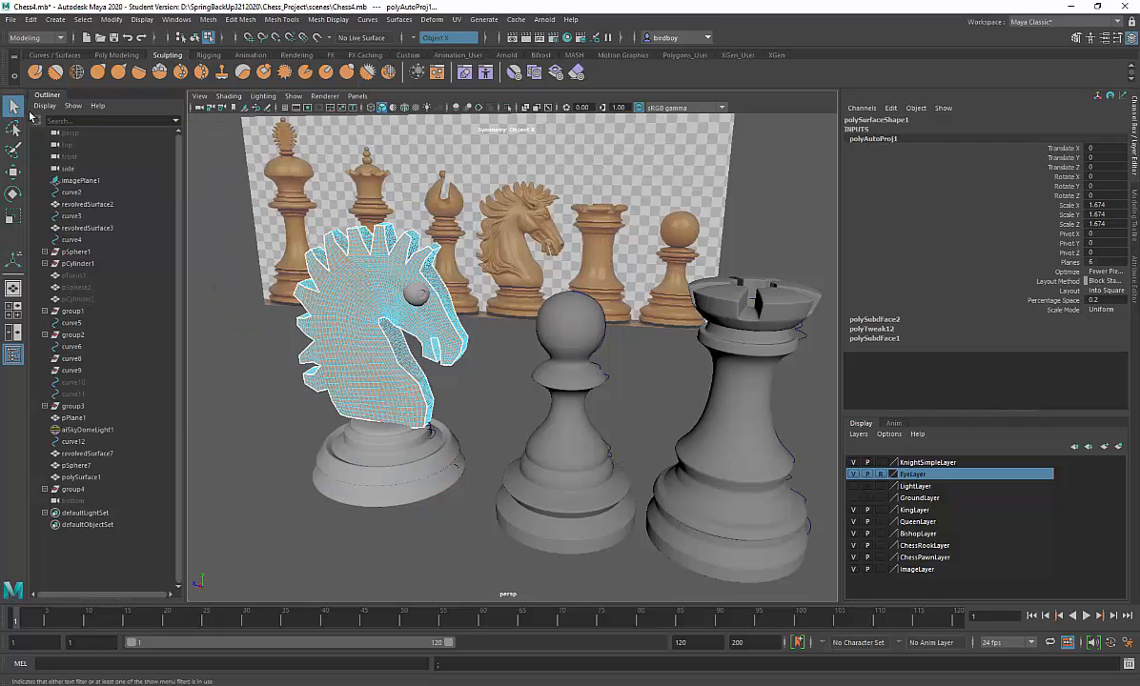
click(372, 379)
click(370, 380)
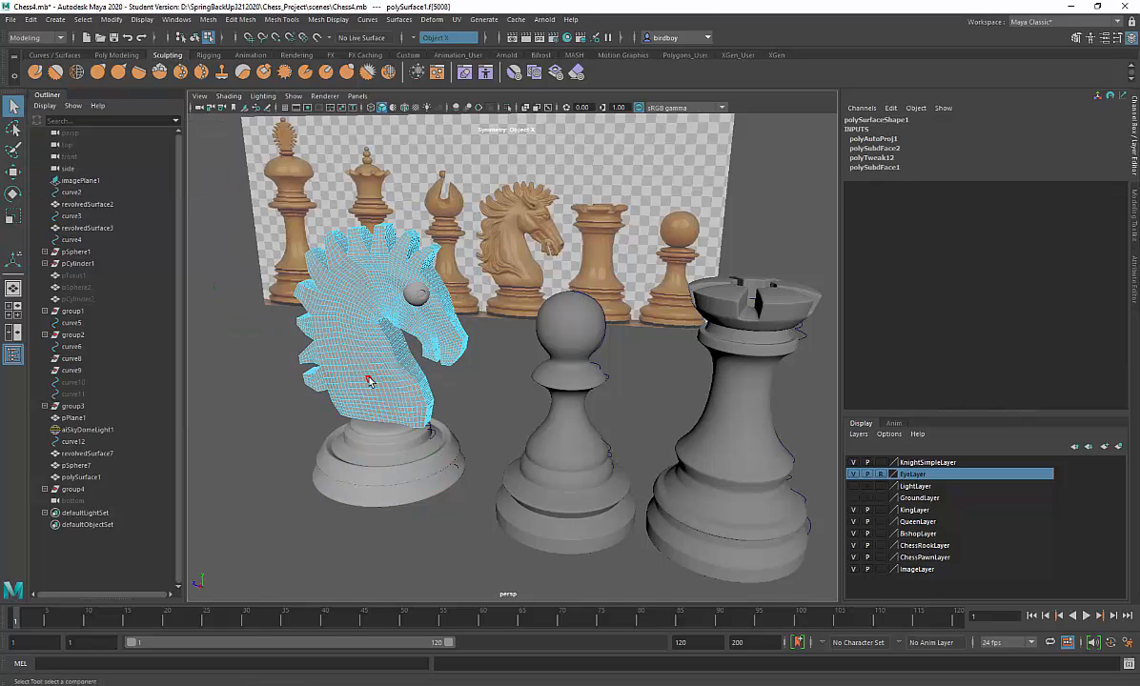
click(1076, 38)
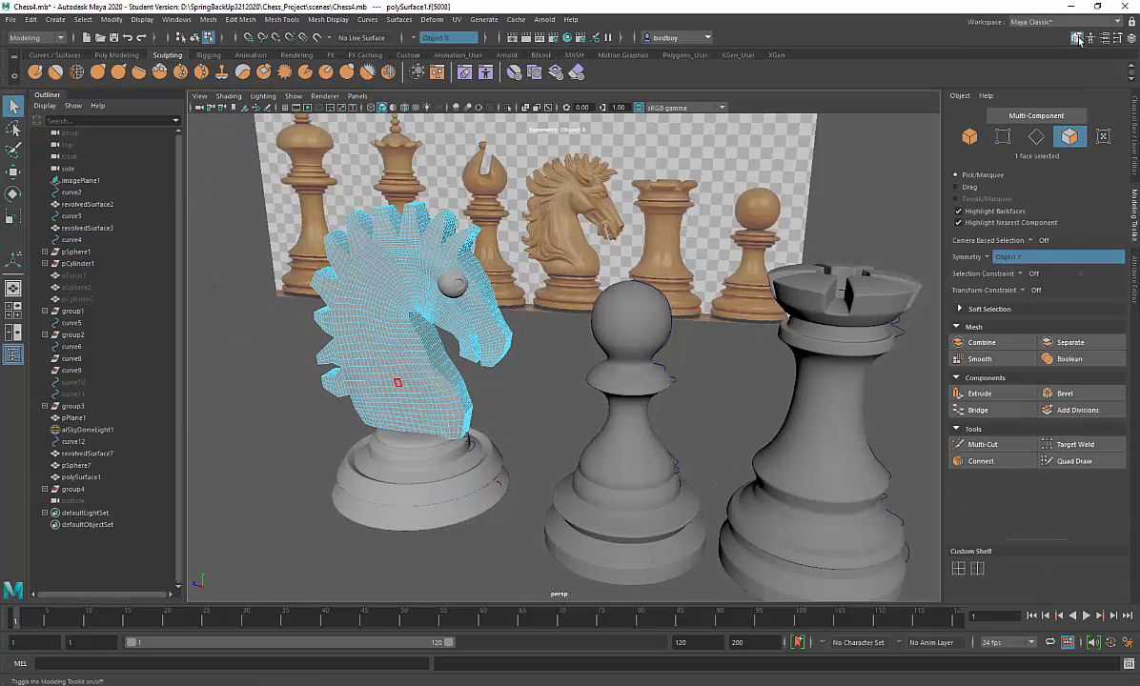
click(969, 136)
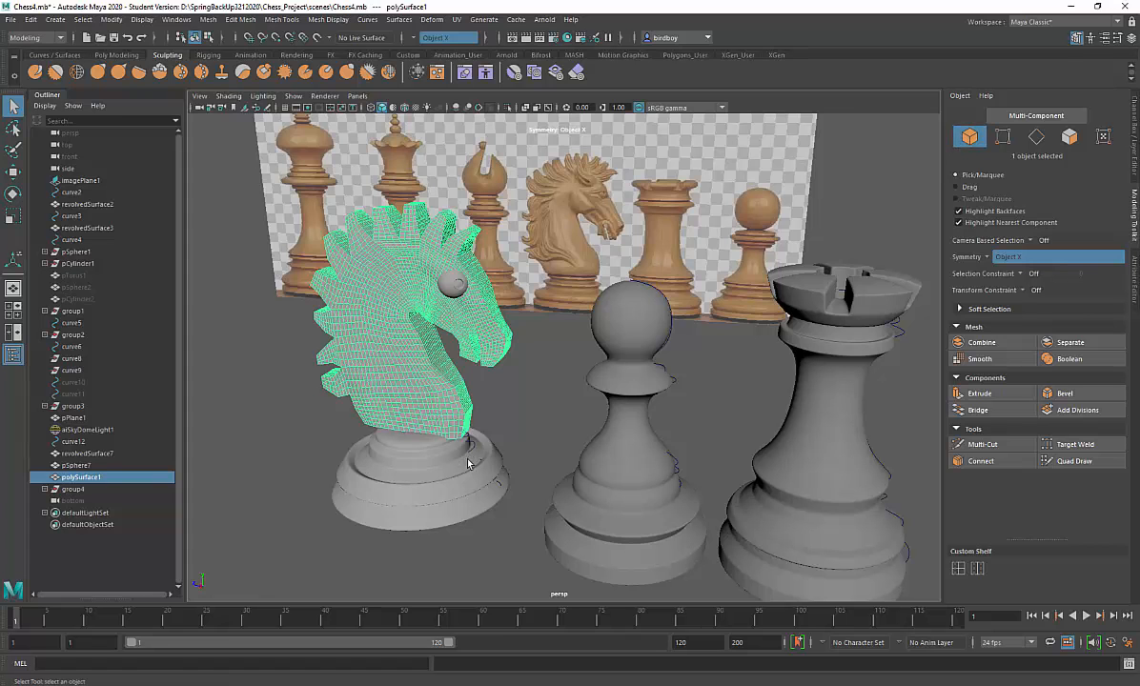
alt+drag(470, 460, 451, 464)
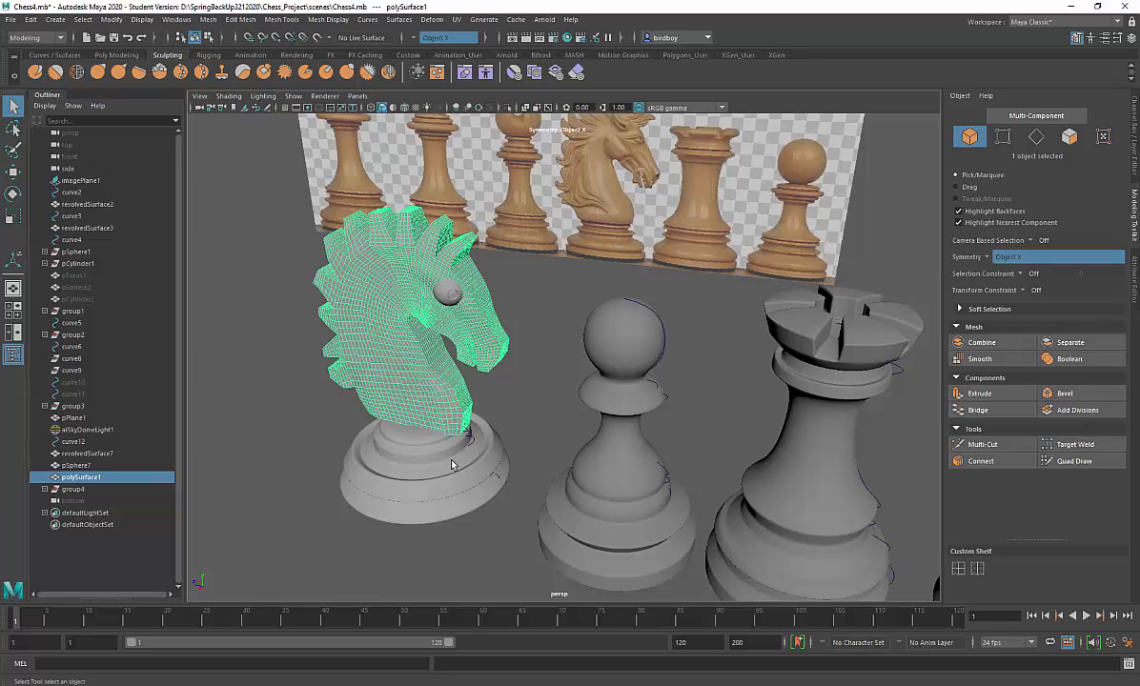
- Freeze the knight head's transformations and centre its pivot
click(408, 54)
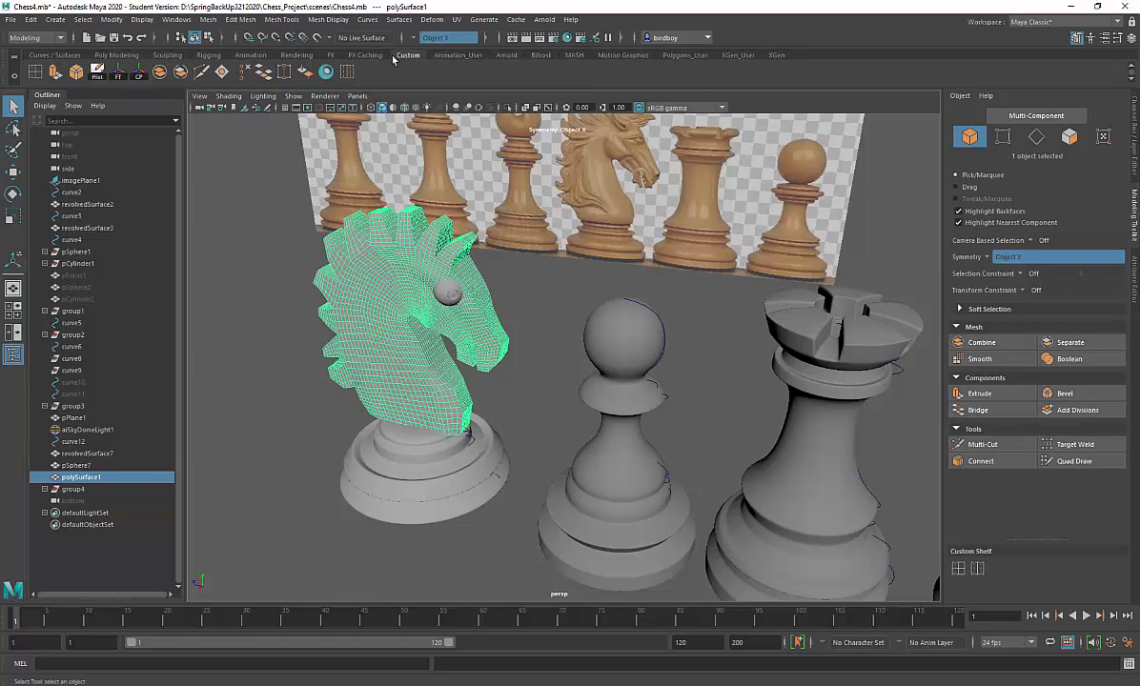
click(117, 71)
click(139, 70)
- Send the knight head to Mudbox as a new scene and display its wireframe there
click(10, 19)
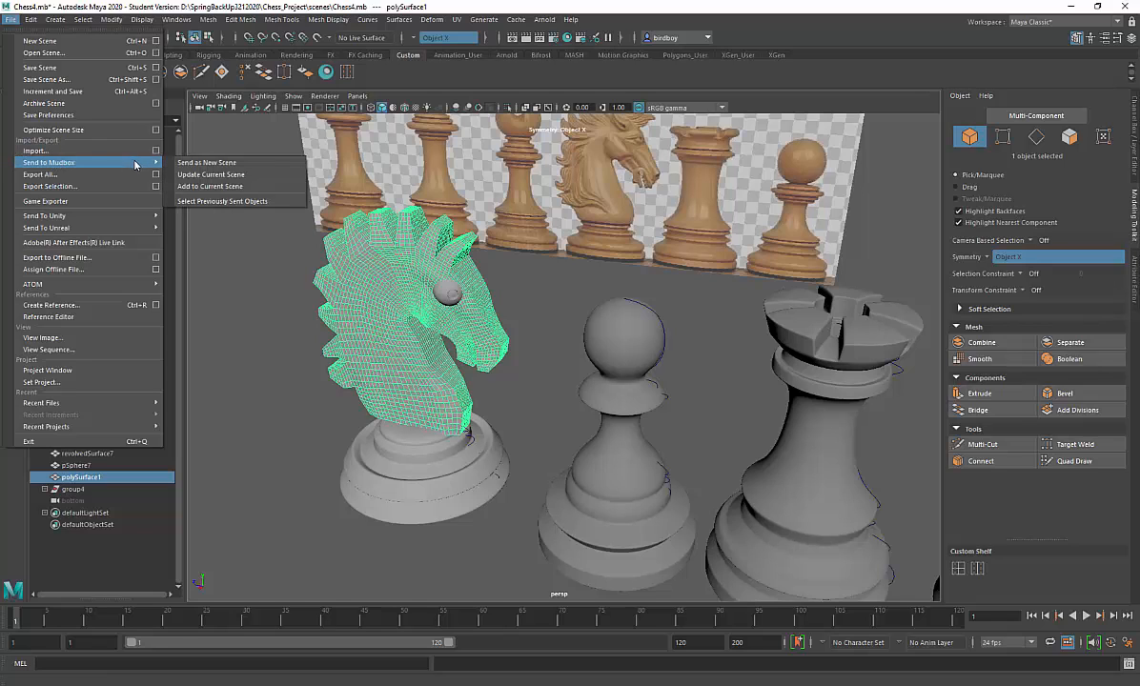
click(175, 164)
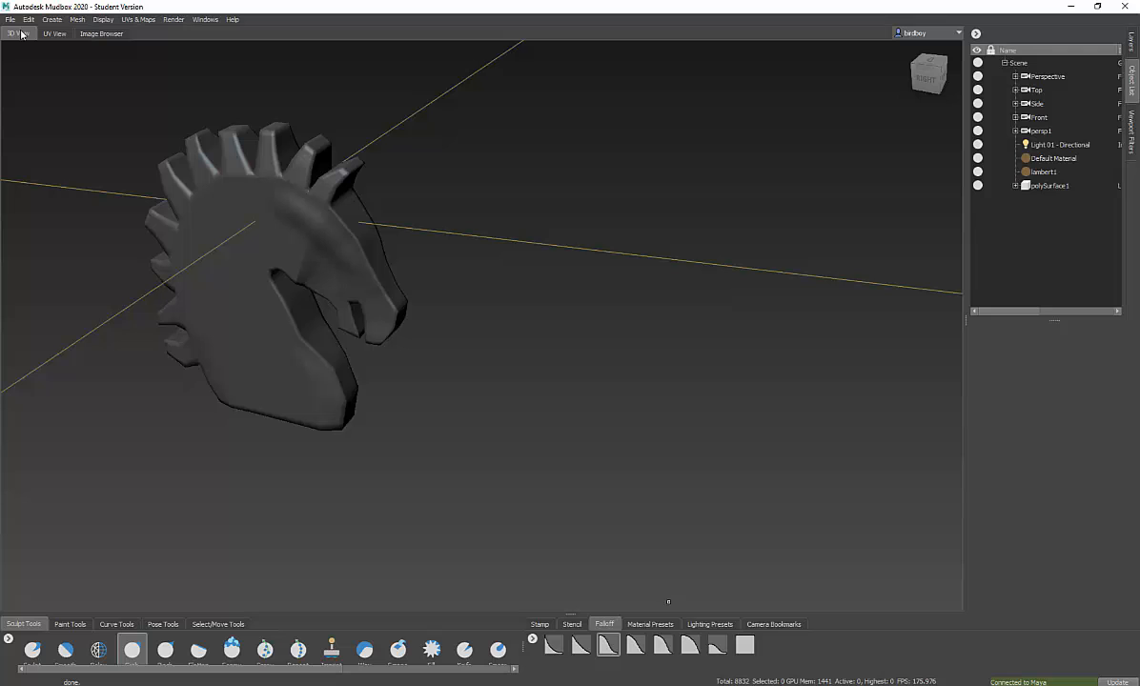
alt+drag(591, 419, 524, 421)
alt+middle_drag(524, 421, 588, 422)
alt+drag(611, 457, 528, 459)
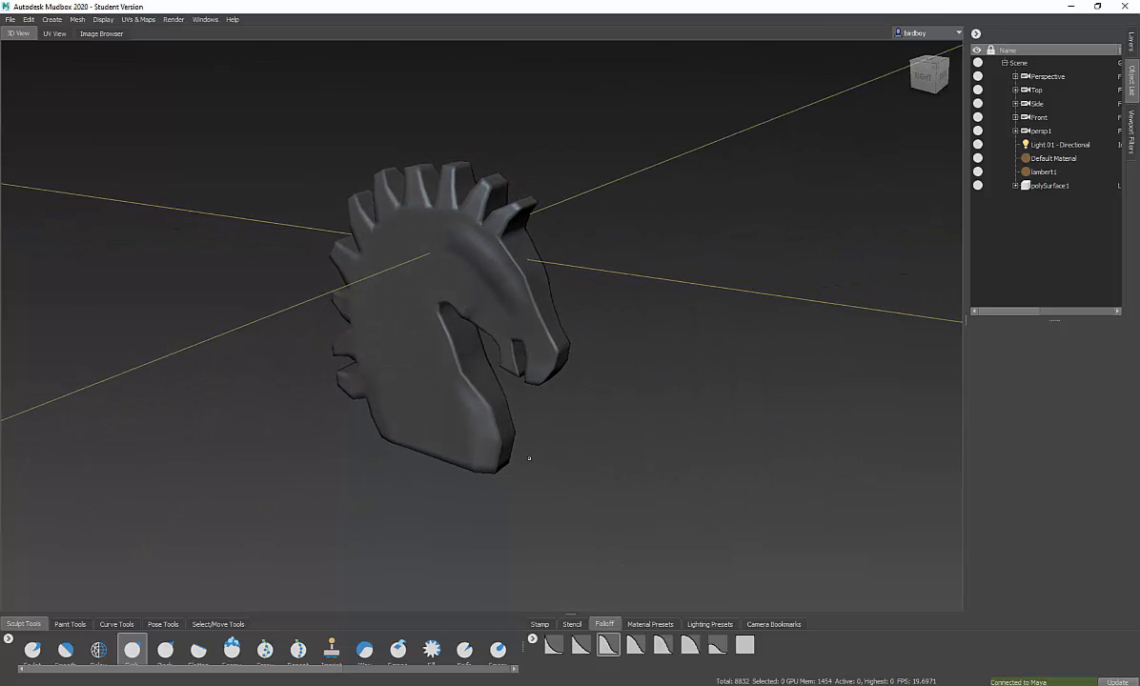
key(w)
- Add a new sculpt layer to the knight head
click(1131, 43)
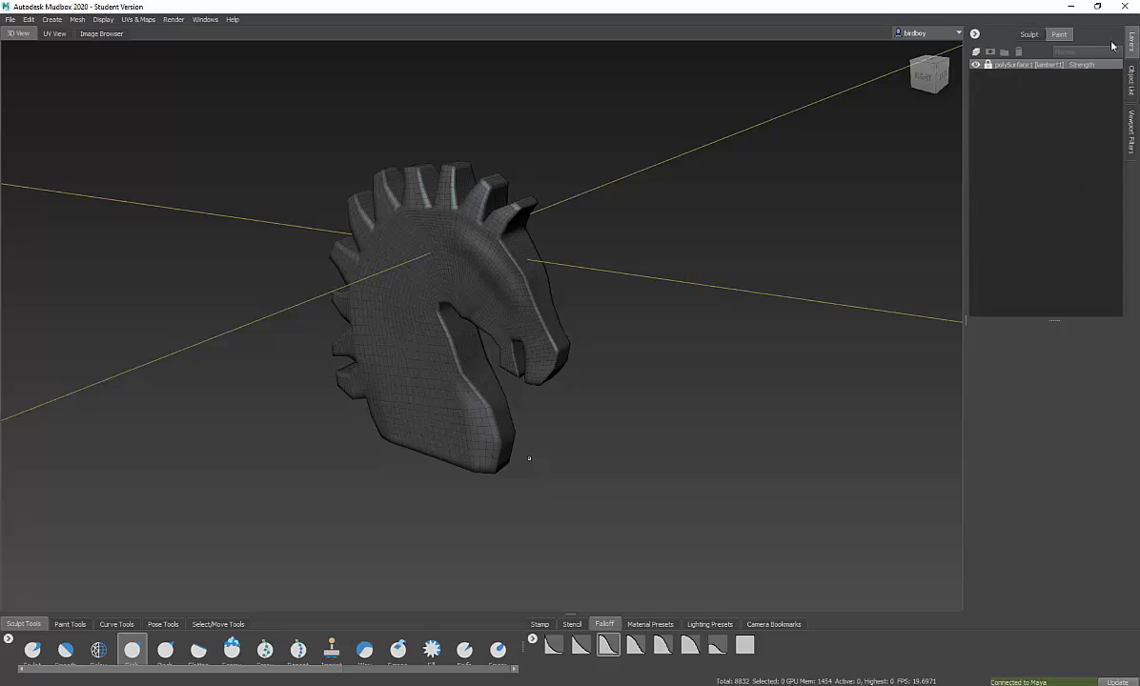
click(976, 51)
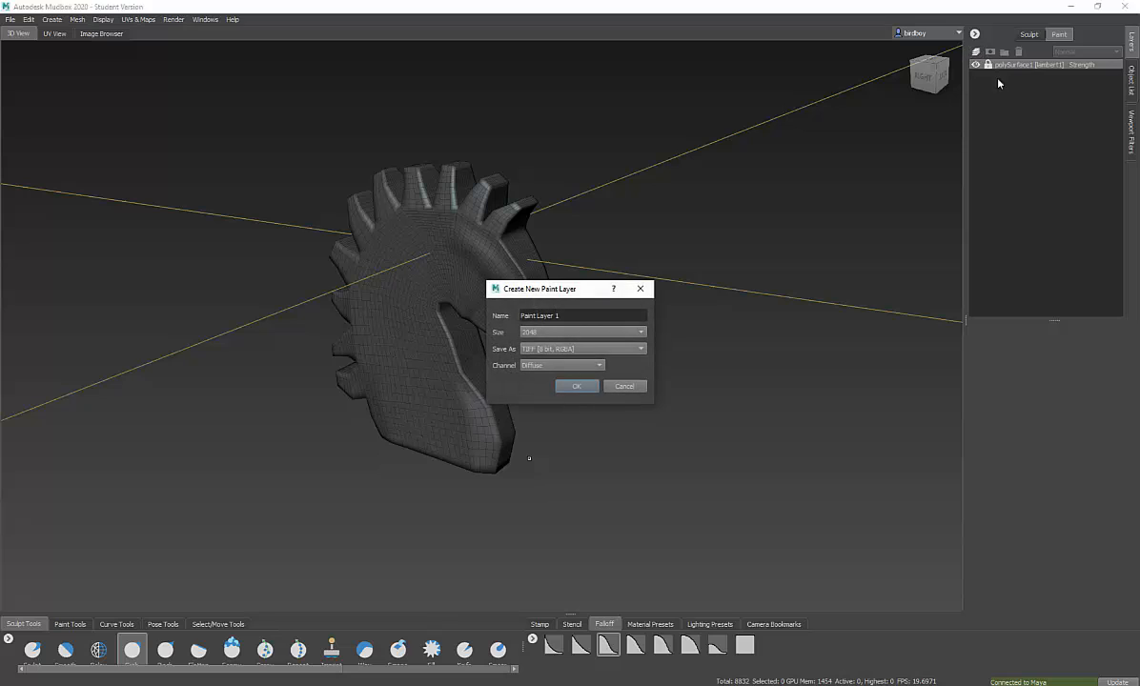
click(624, 386)
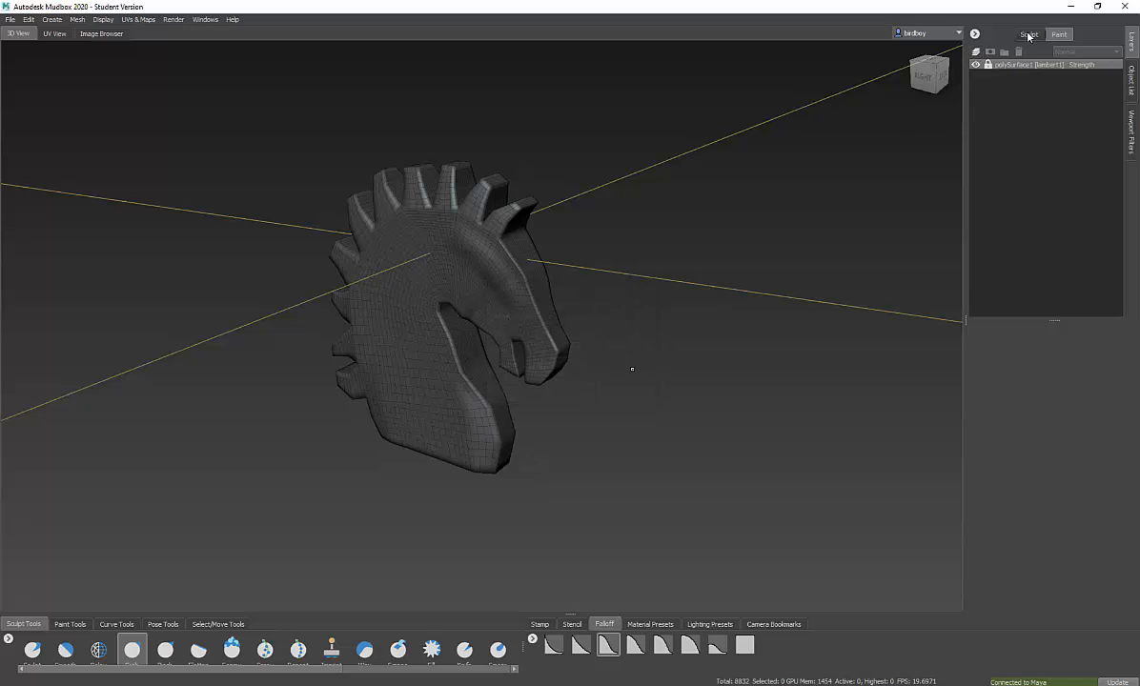
click(1028, 35)
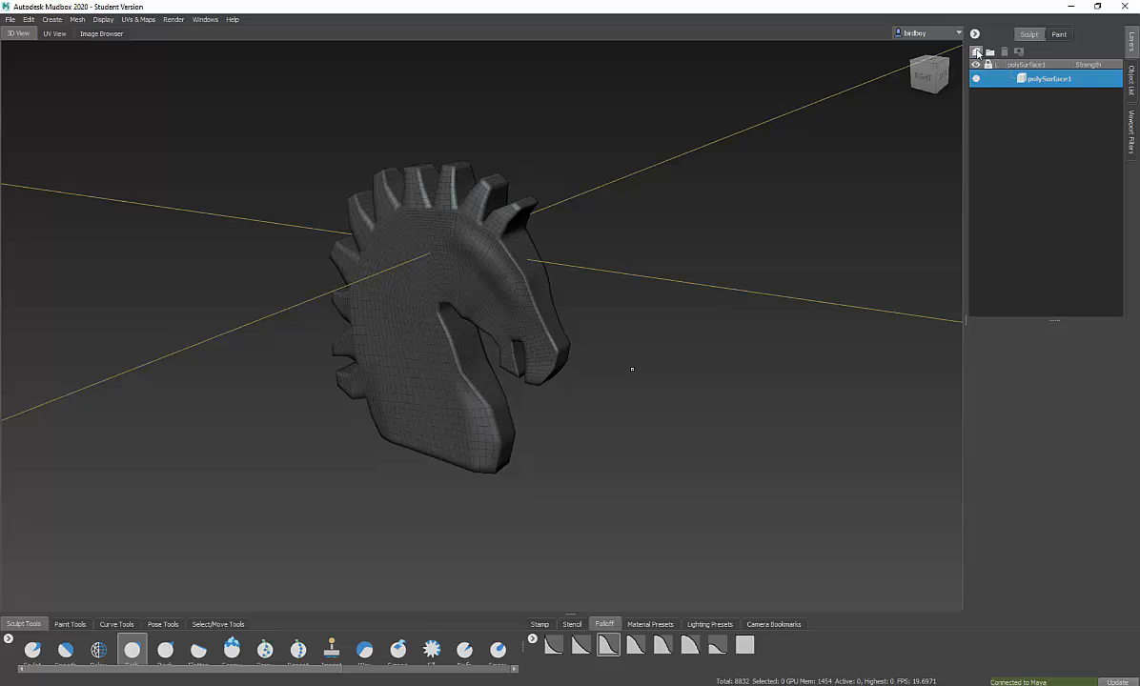
click(977, 52)
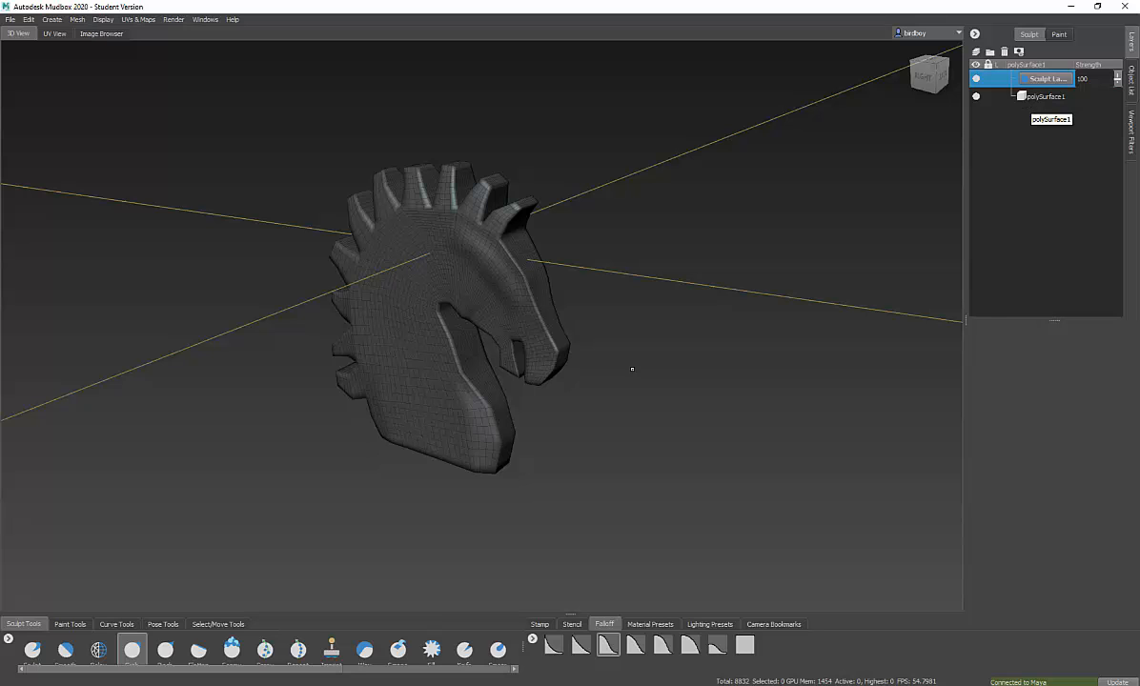
- Activate the Grab brush and set its strokes to mirror across X
alt+drag(704, 453, 606, 473)
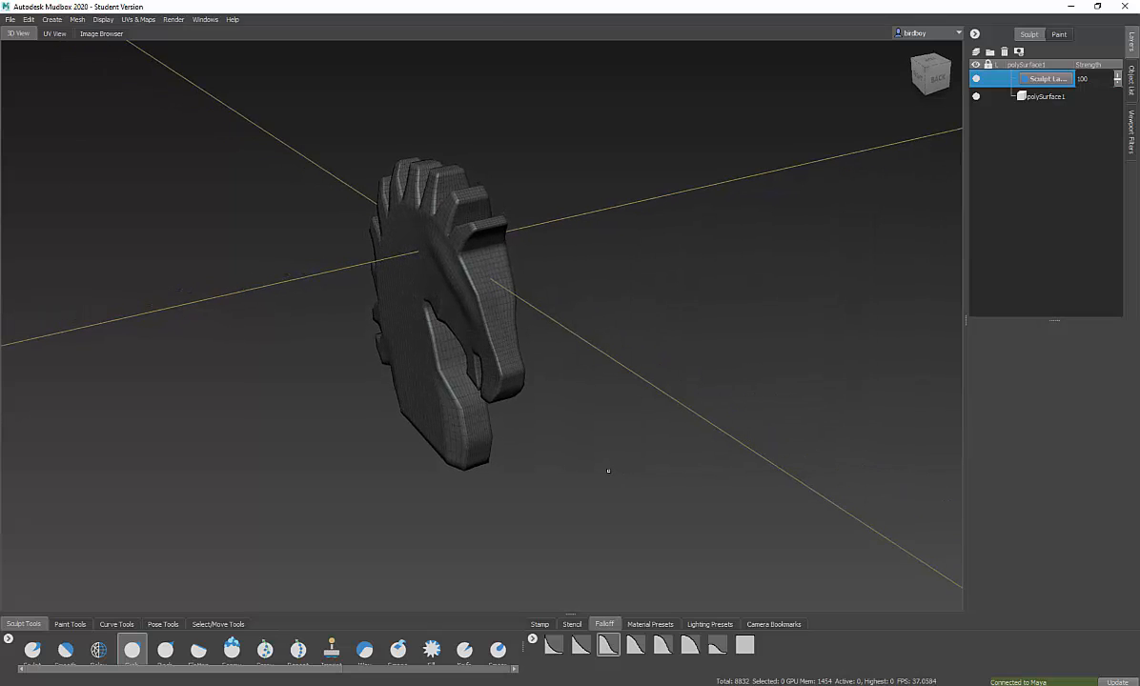
click(131, 650)
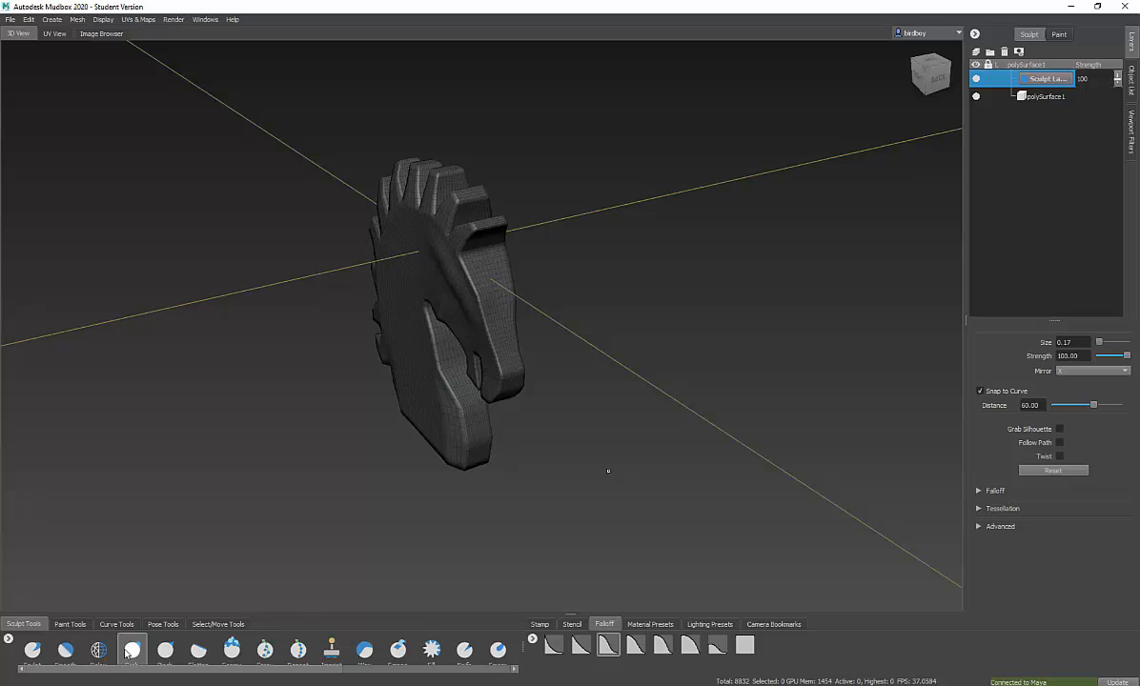
click(1075, 370)
click(1075, 372)
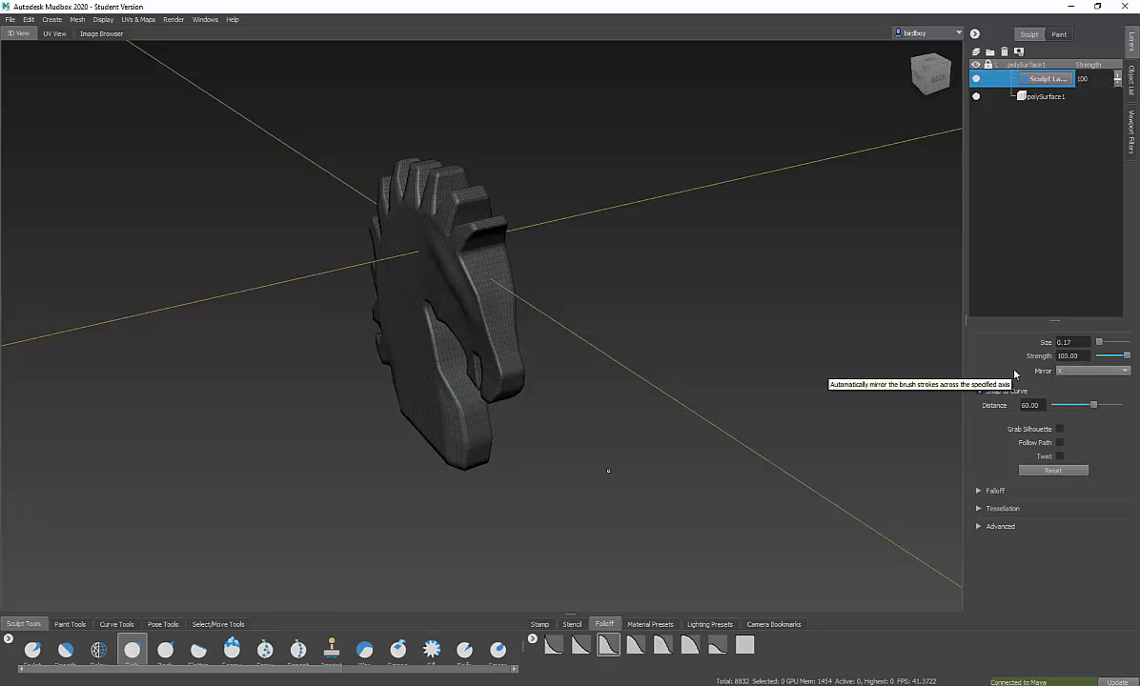
mouse_move(648, 466)
alt+mouse_down()
mouse_move(602, 485)
mouse_move(657, 460)
alt+mouse_up()
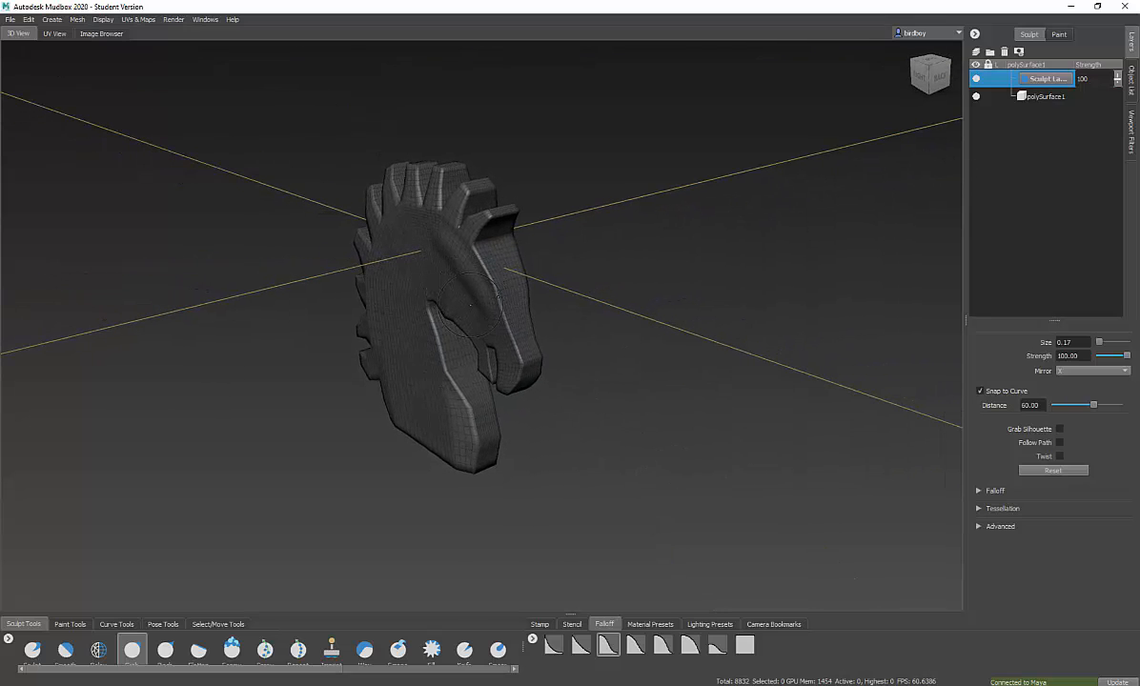
- Enlarge the Grab brush to a size of about 0.43 for shaping the knight head
drag(470, 303, 470, 278)
alt+drag(554, 372, 608, 360)
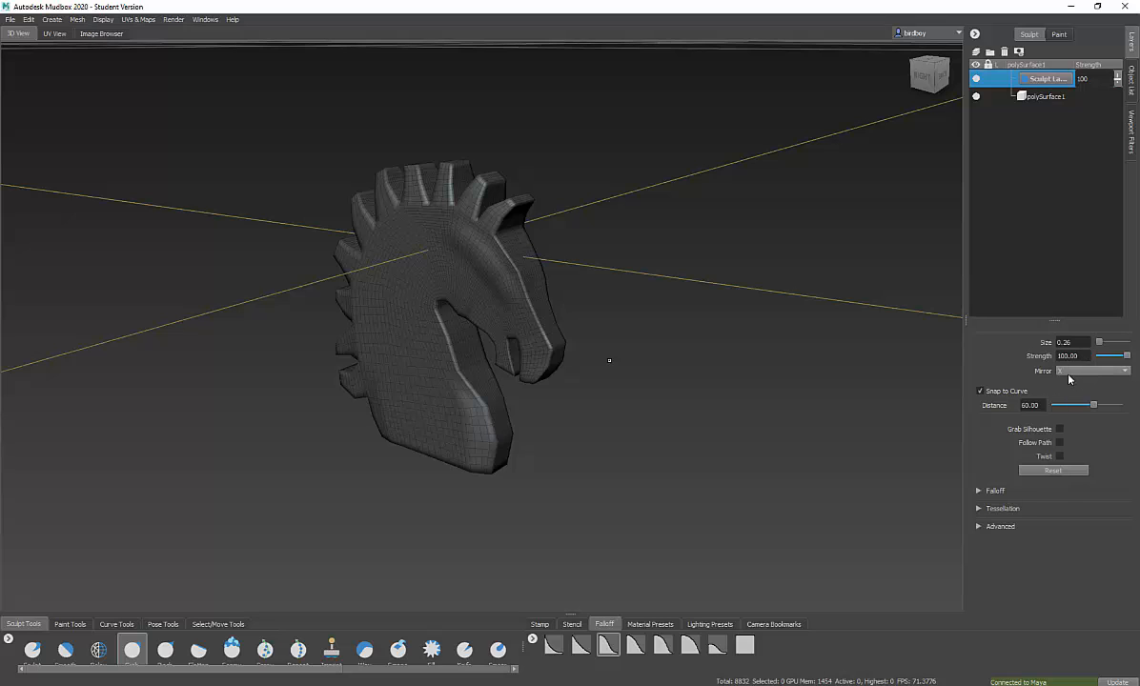
alt+drag(575, 406, 550, 402)
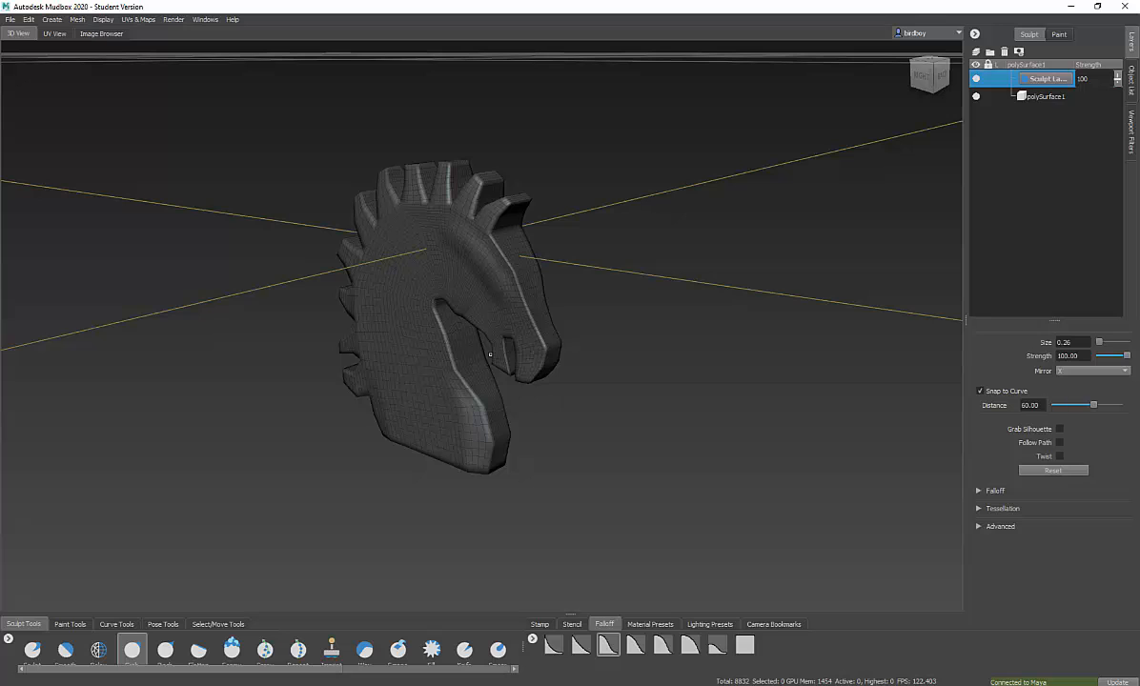
drag(493, 350, 506, 351)
alt+drag(601, 363, 386, 329)
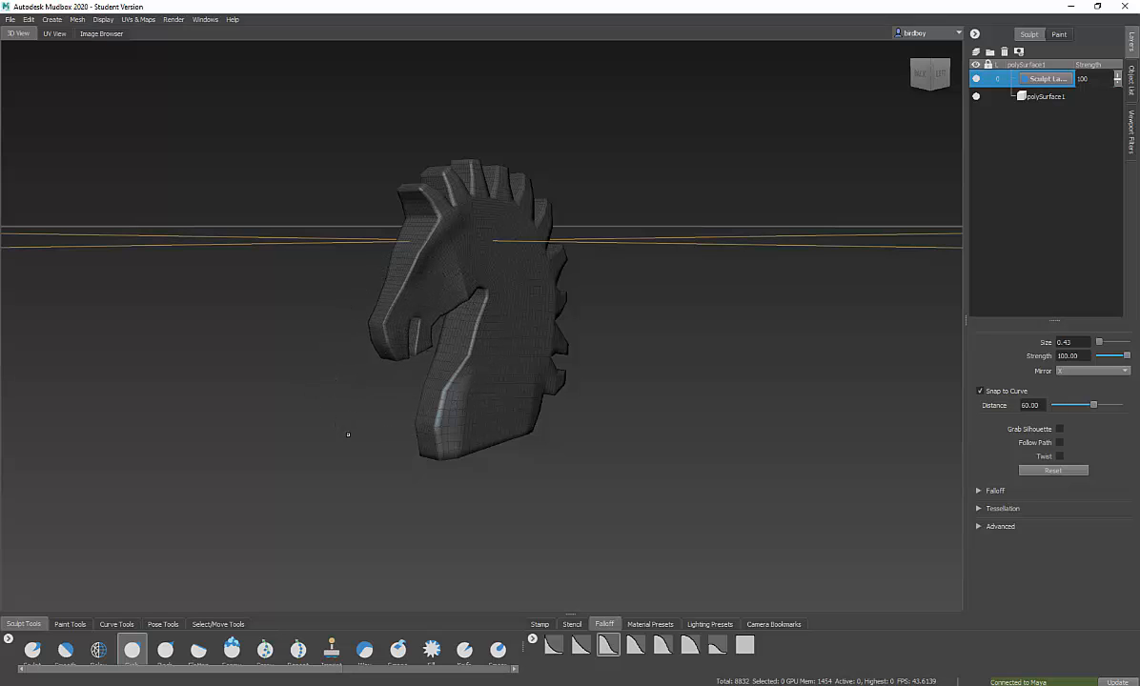
- Pull the neck outward with the Grab brush to round it symmetrically on both sides
alt+drag(347, 434, 623, 451)
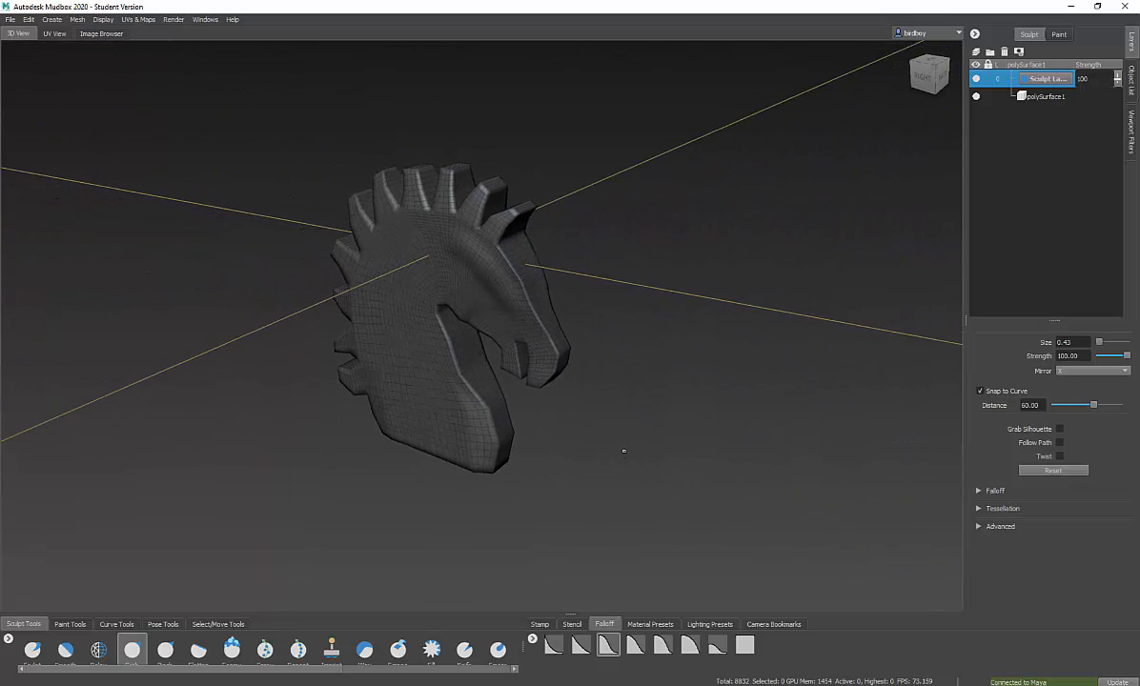
alt+drag(573, 399, 601, 415)
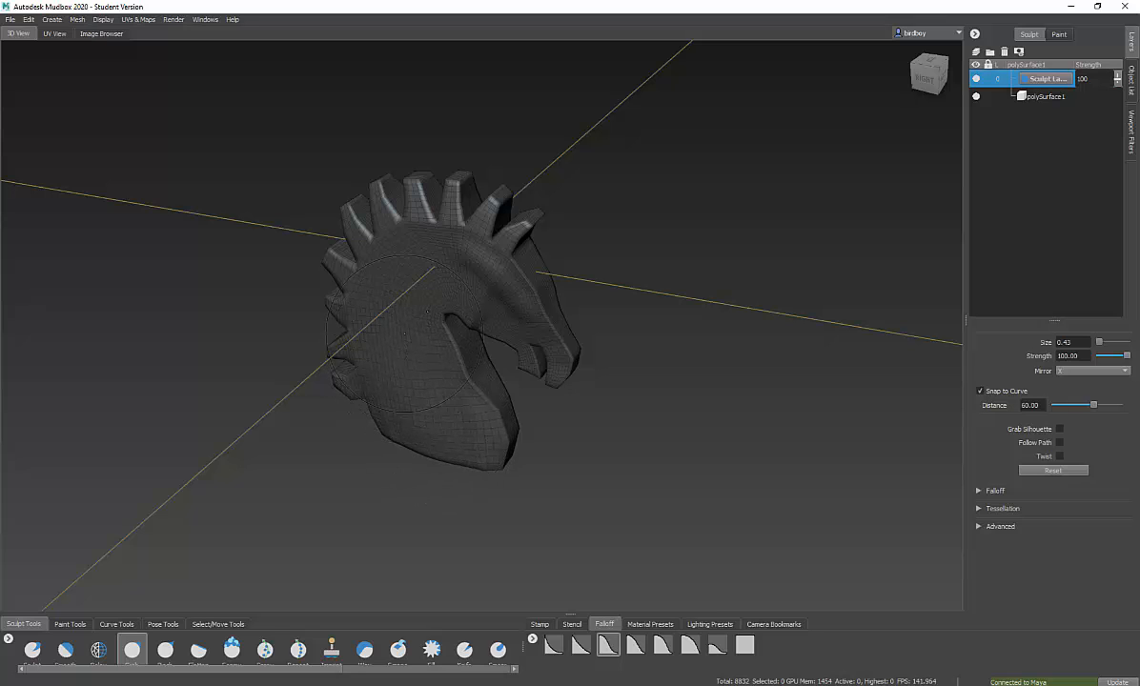
alt+drag(602, 454, 367, 395)
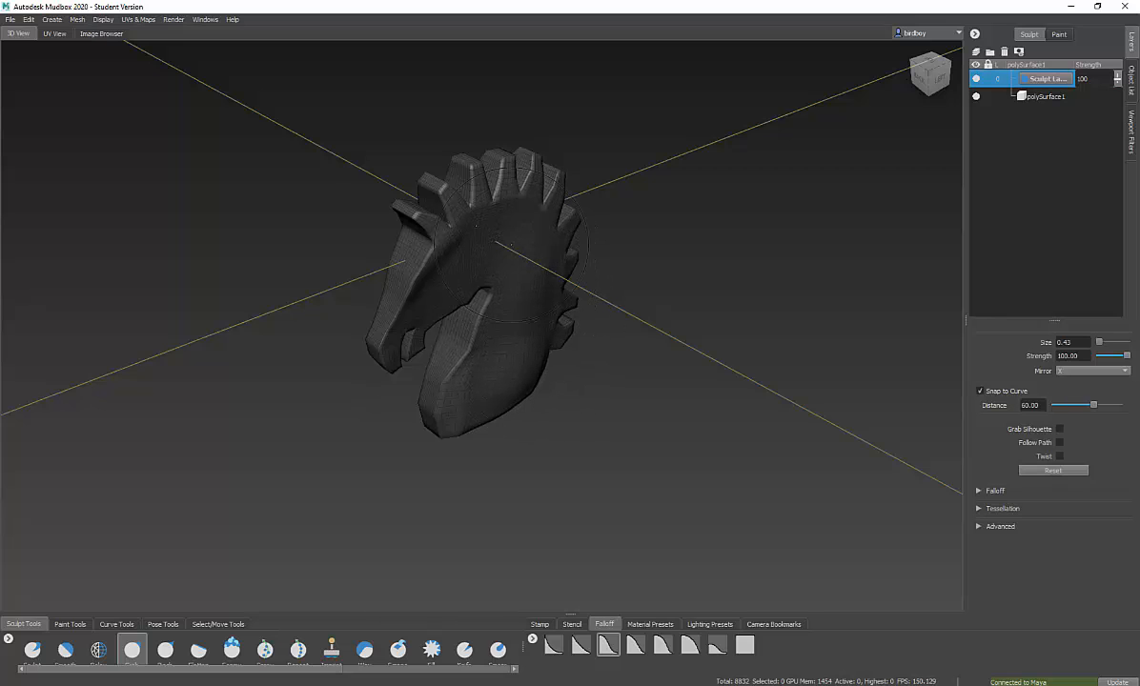
mouse_move(580, 443)
alt+mouse_down()
mouse_move(548, 425)
mouse_move(543, 391)
alt+mouse_up()
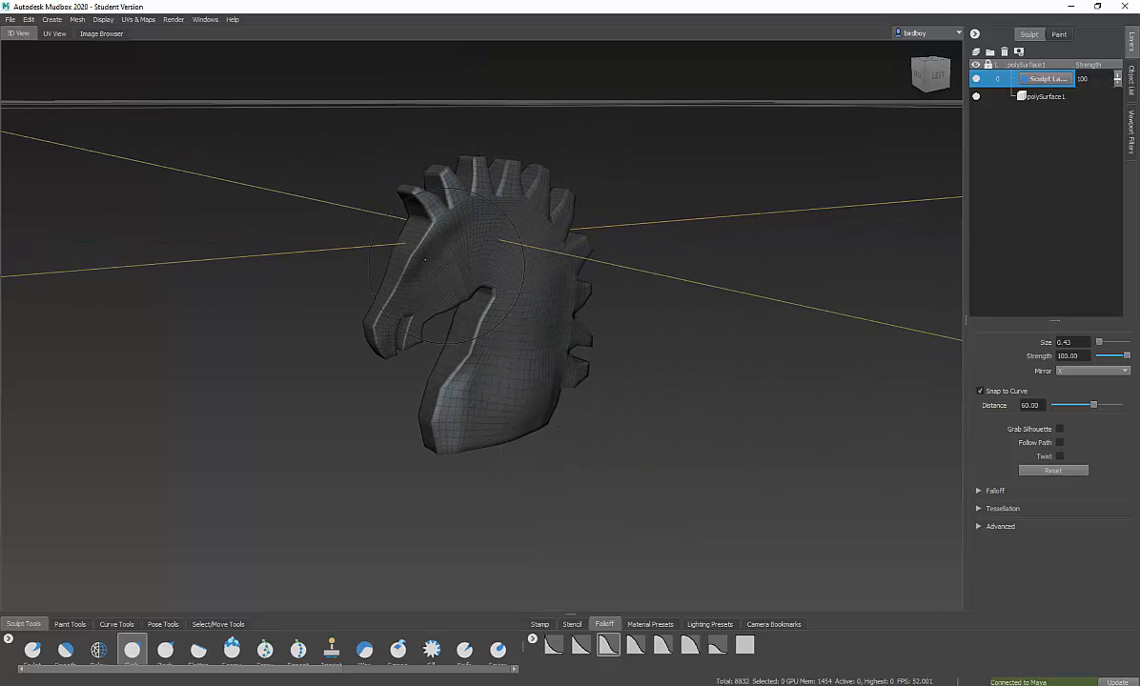
- Reduce the Grab brush to a size of about 0.28 and refine the sides of the horse's face
drag(444, 272, 425, 270)
alt+drag(405, 316, 452, 295)
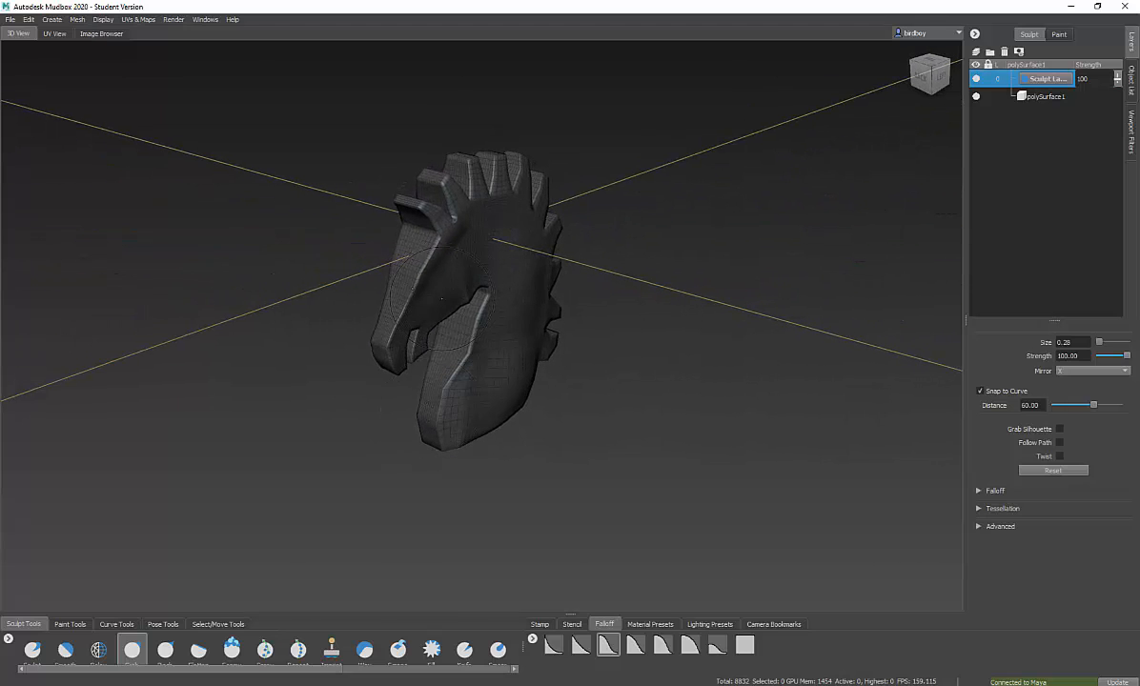
alt+drag(416, 491, 702, 475)
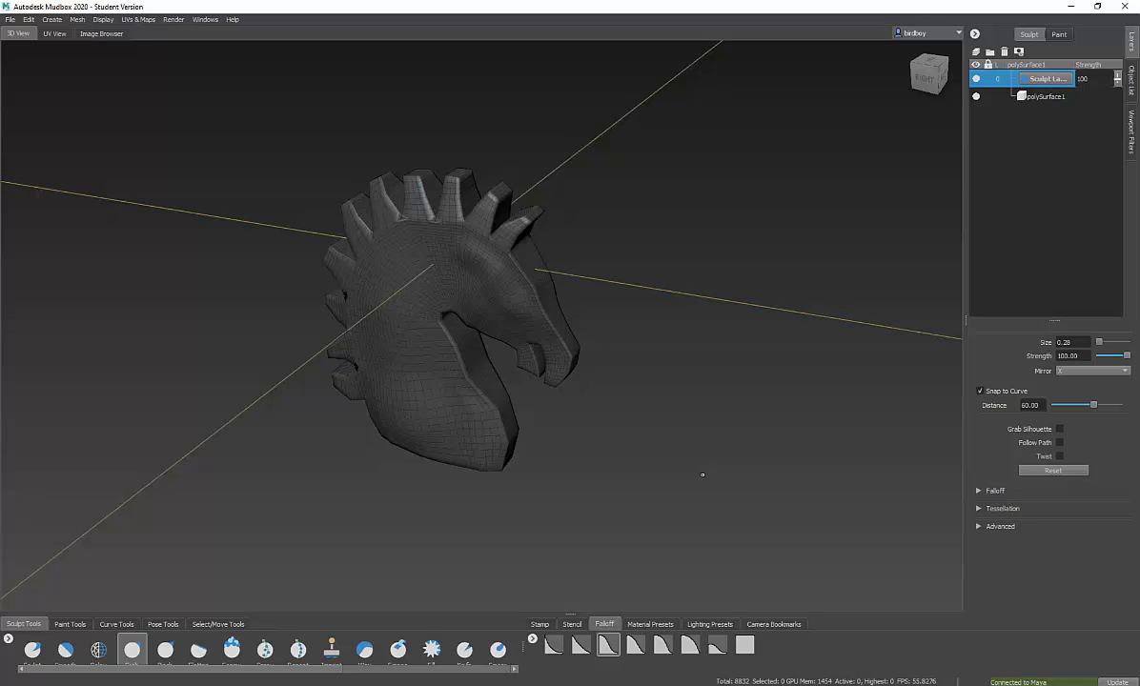
- Add a second sculpt layer and subdivide the knight head mesh to level 1
click(976, 52)
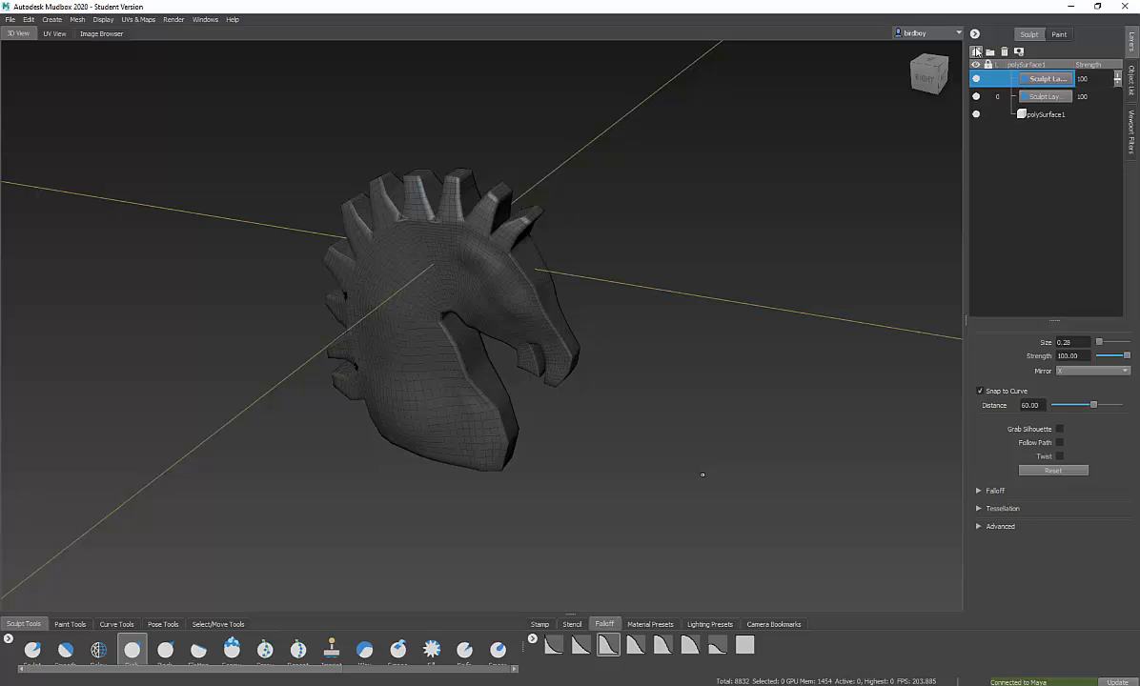
key(shift+d)
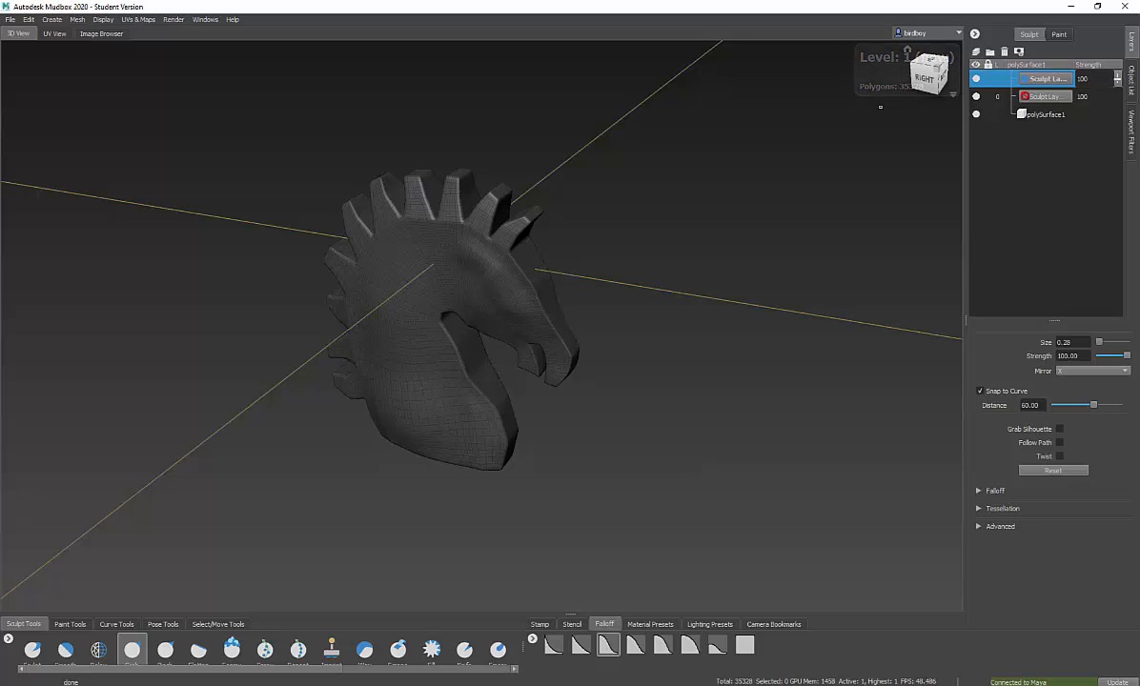
- Switch to the Sculpt brush at size 0.15 and review the available stamps, stencils and falloffs
alt+drag(597, 478, 591, 433)
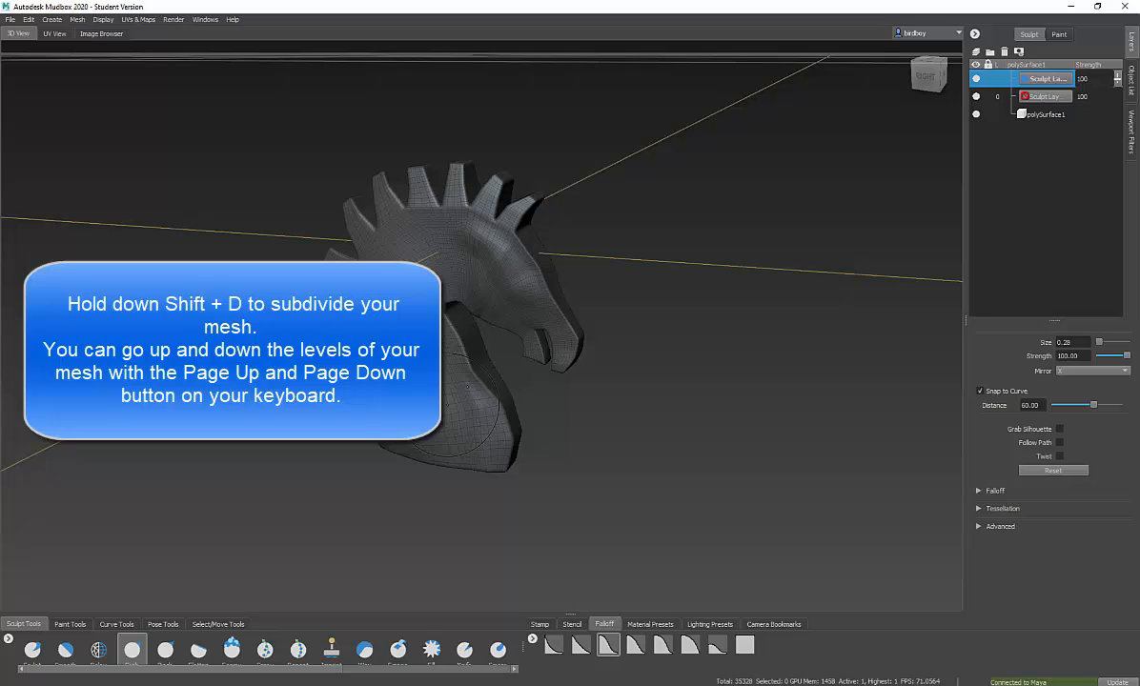
click(34, 649)
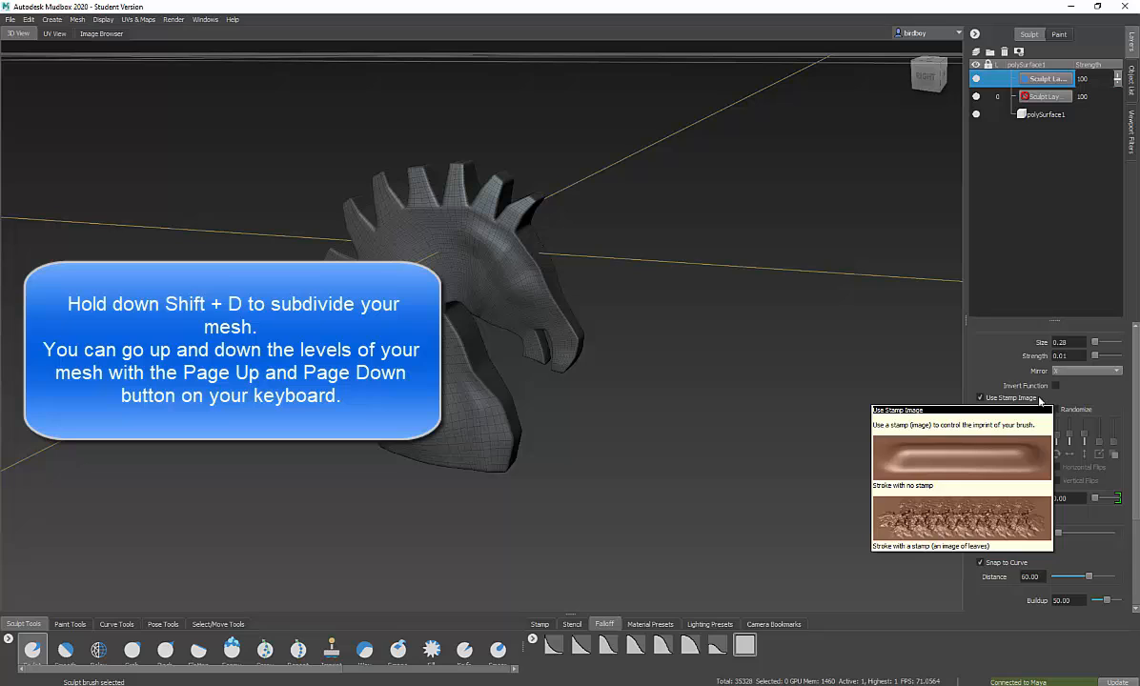
alt+drag(604, 306, 404, 238)
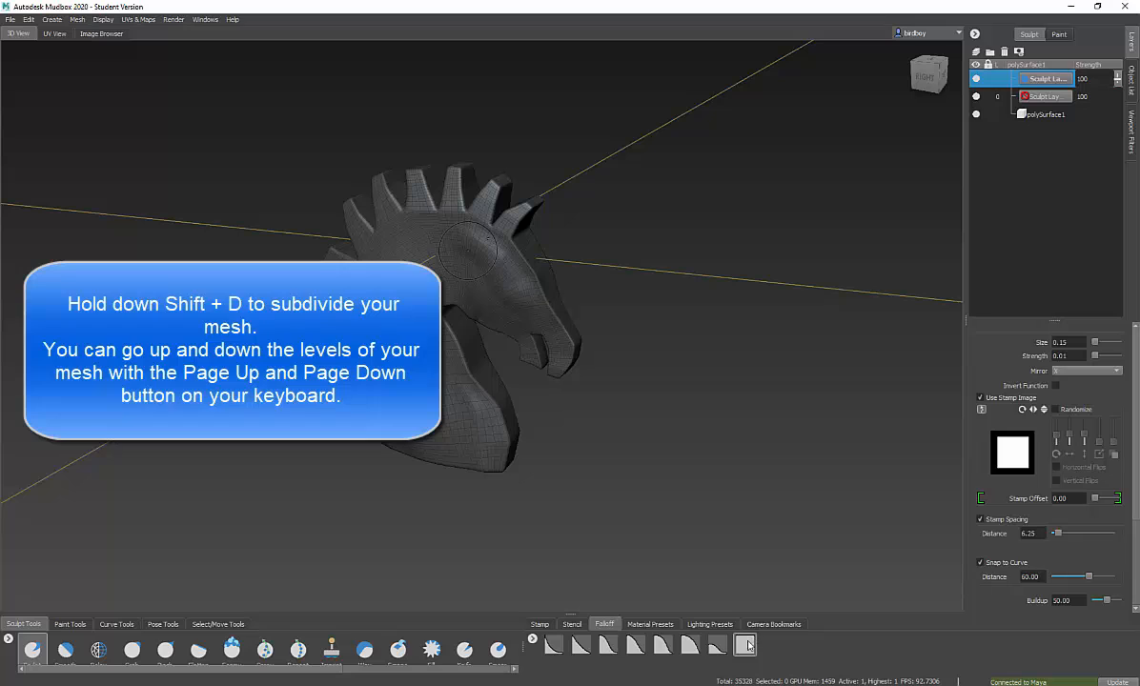
click(539, 624)
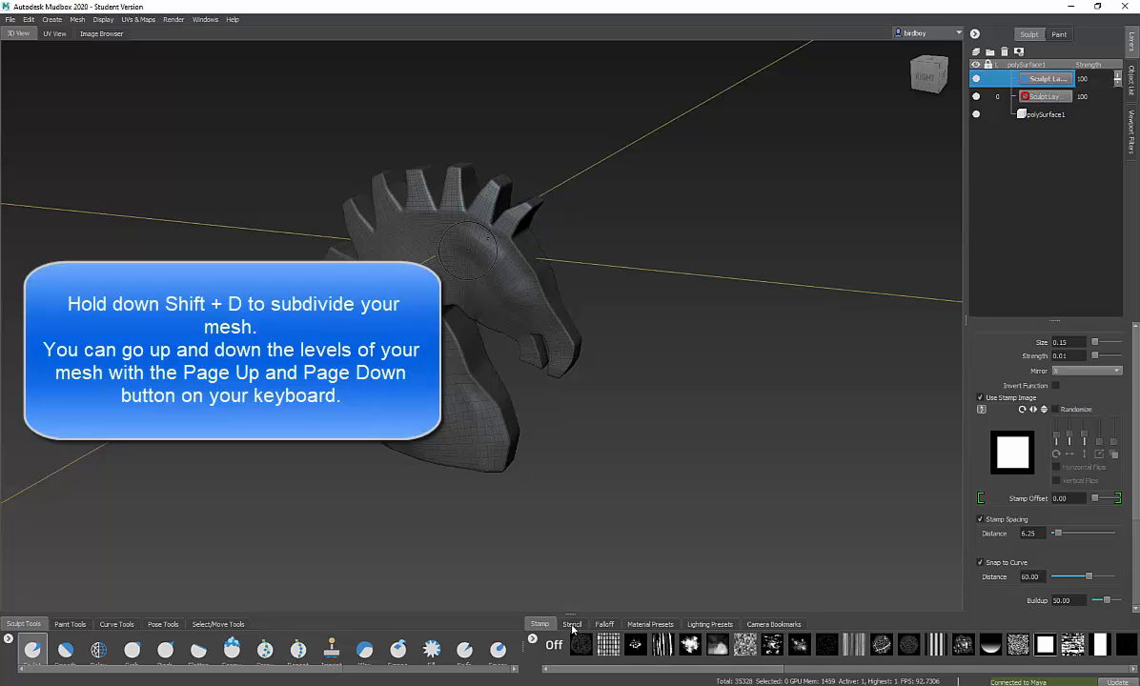
click(572, 625)
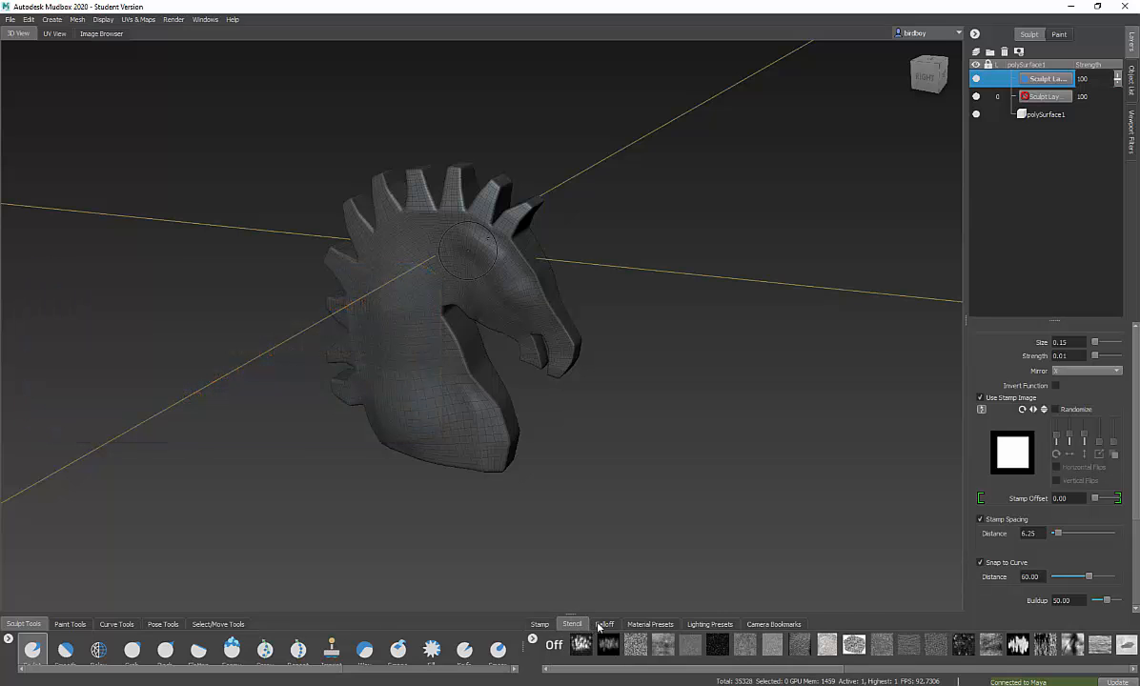
click(602, 624)
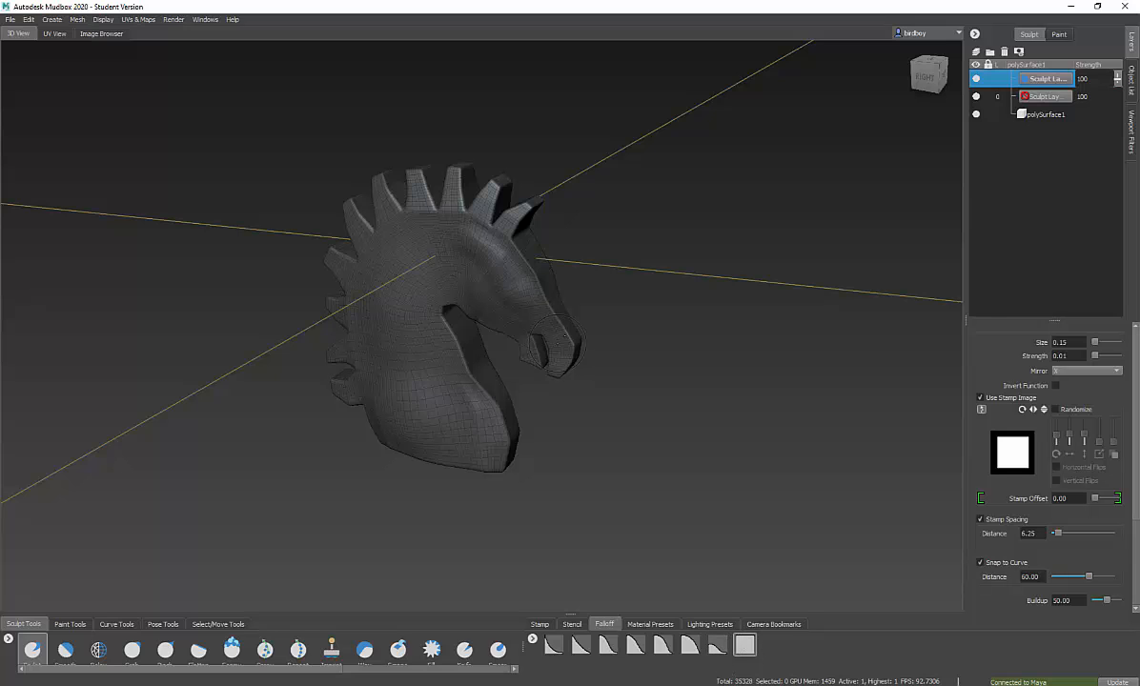
- Hide the mesh wireframe, then sculpt and smooth raised ridges along the front of the horse's face
alt+drag(553, 336, 557, 281)
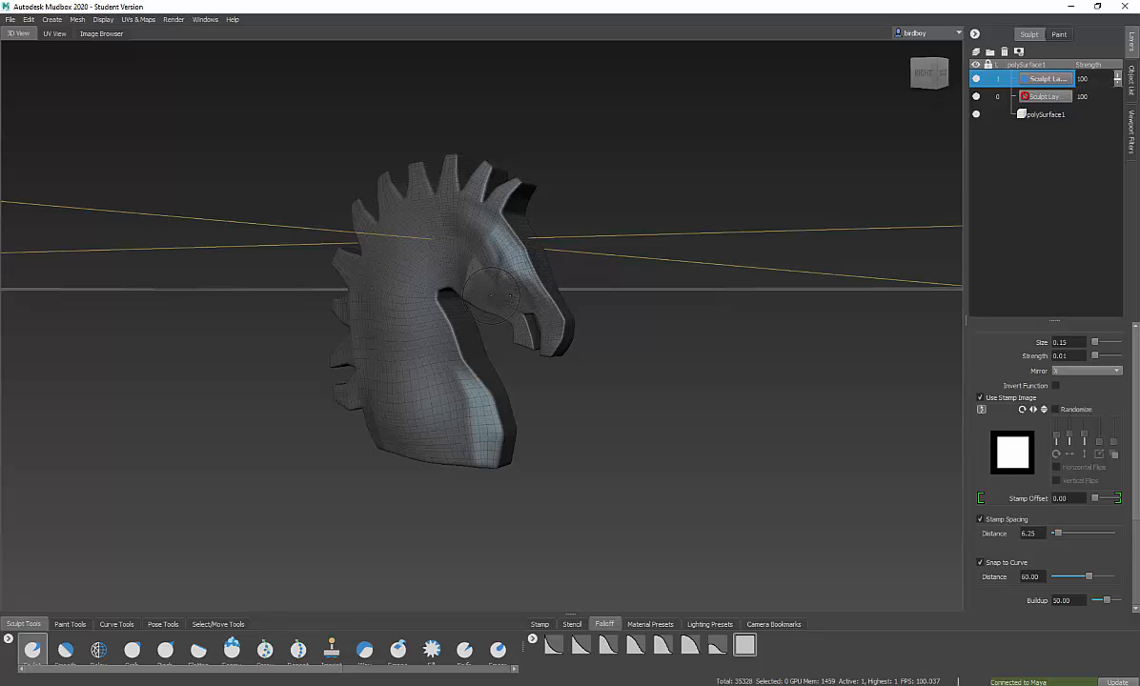
key(w)
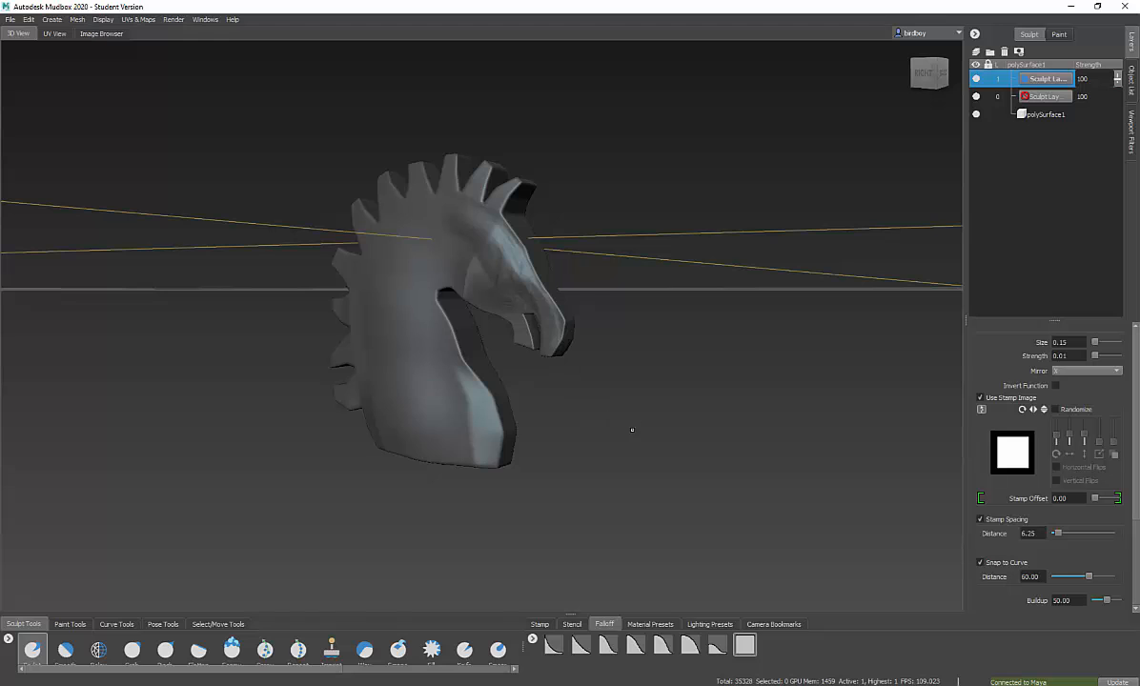
alt+drag(631, 429, 545, 434)
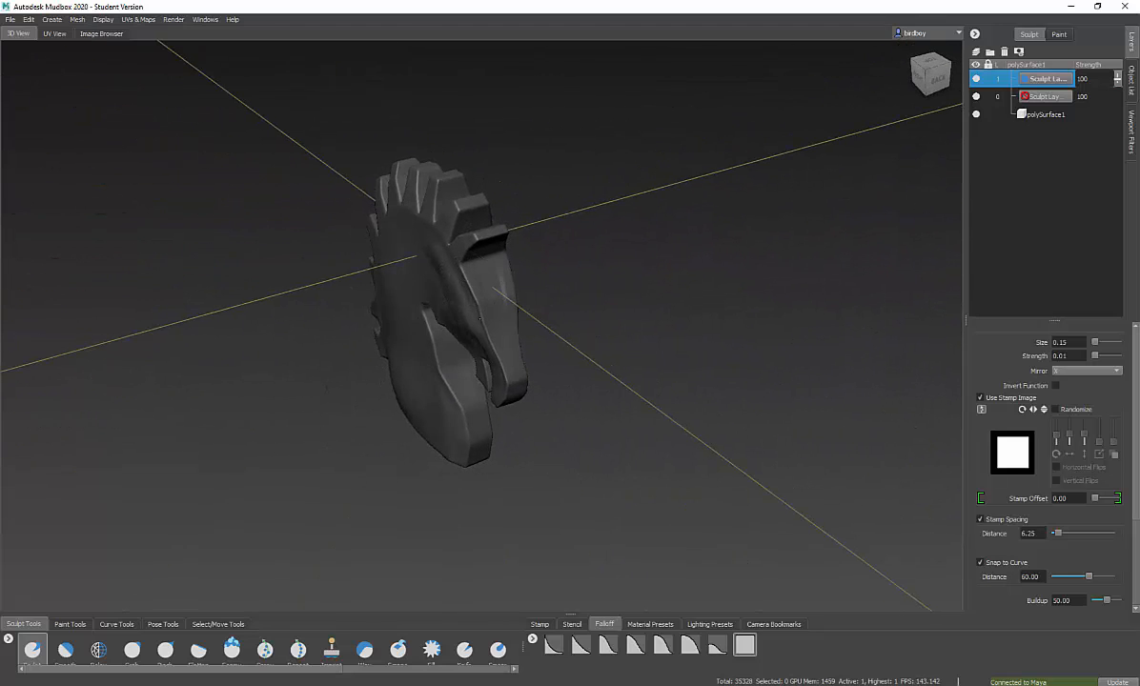
drag(475, 294, 504, 376)
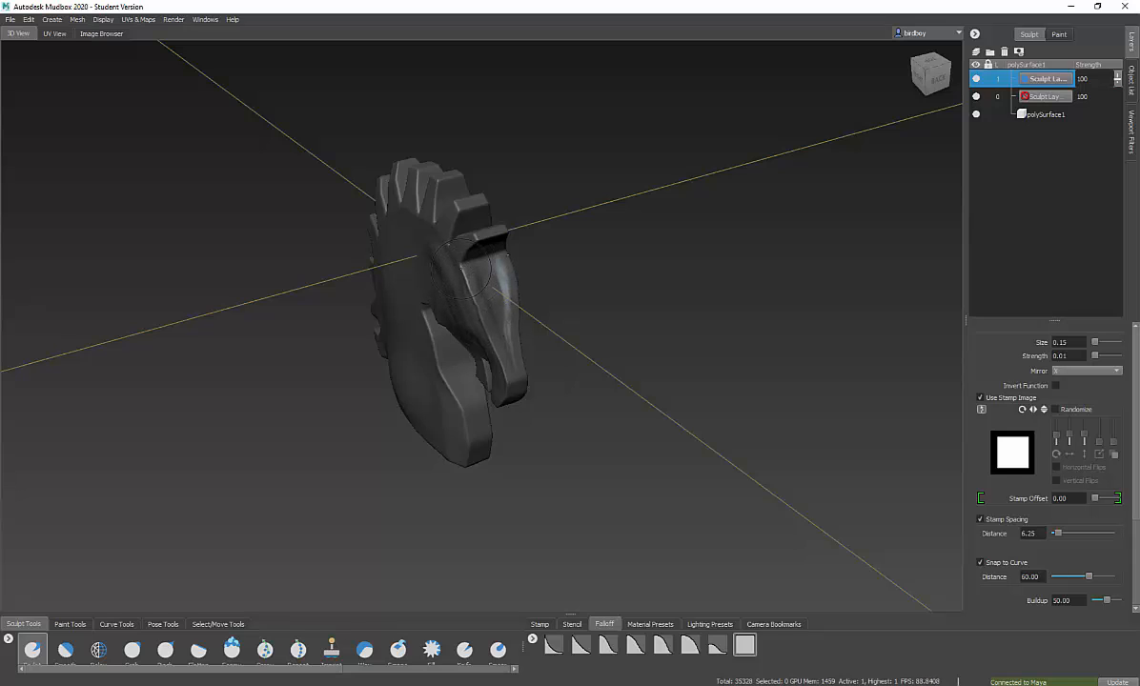
key(shift)
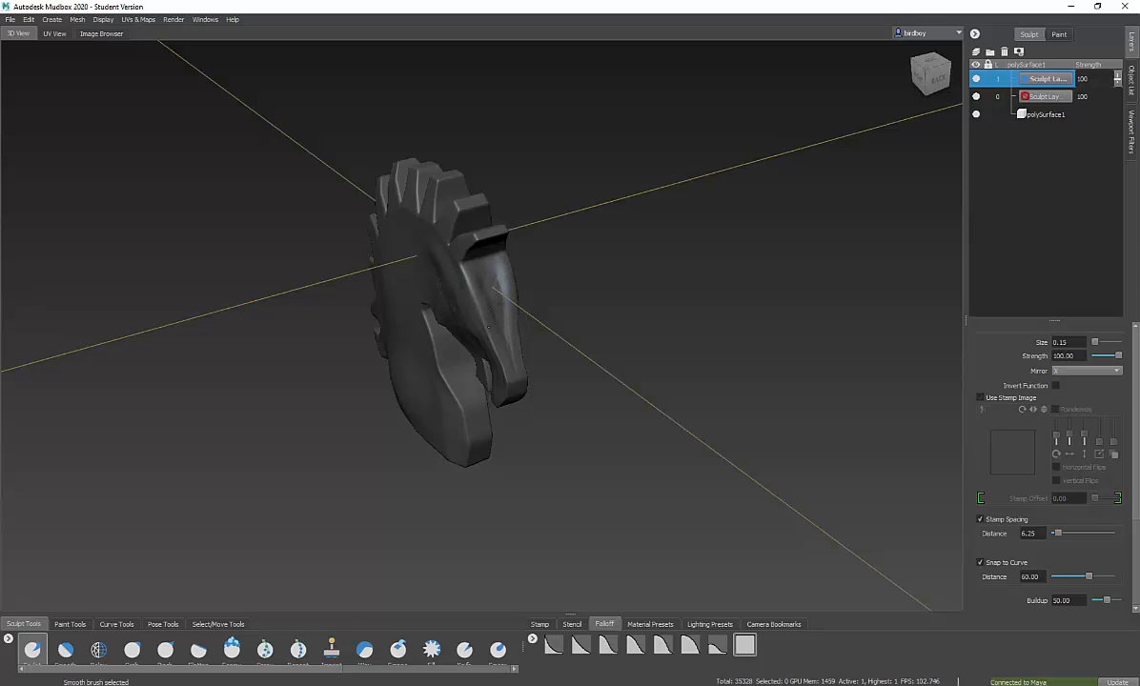
- Shape the brow and eye area on the side of the head using Sculpt brush sizes 0.06 and 0.10
mouse_move(539, 407)
alt+mouse_down()
mouse_move(495, 276)
mouse_move(482, 277)
alt+mouse_up()
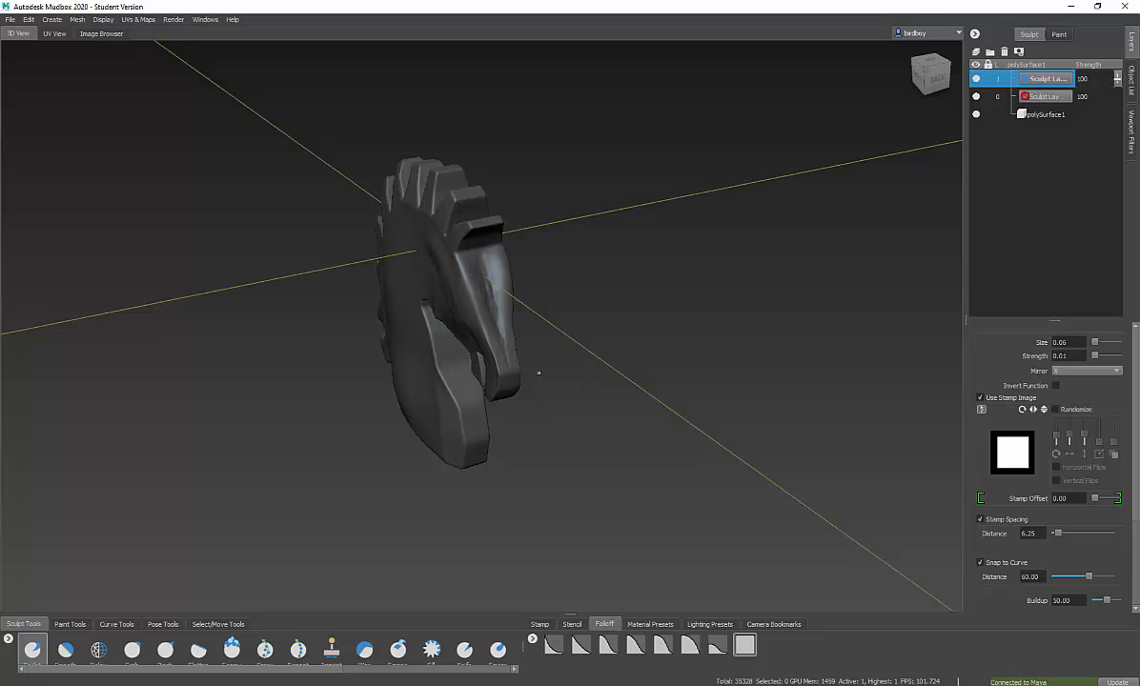
mouse_move(536, 380)
alt+mouse_down()
mouse_move(659, 402)
mouse_move(666, 384)
alt+mouse_up()
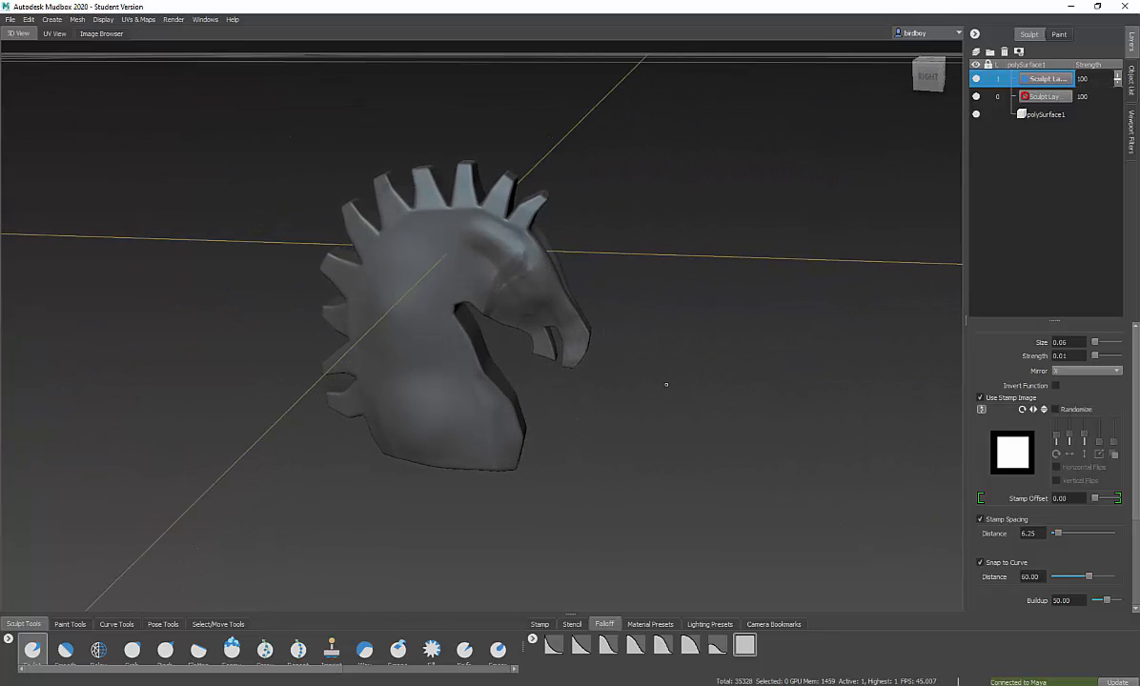
alt+drag(567, 400, 573, 348)
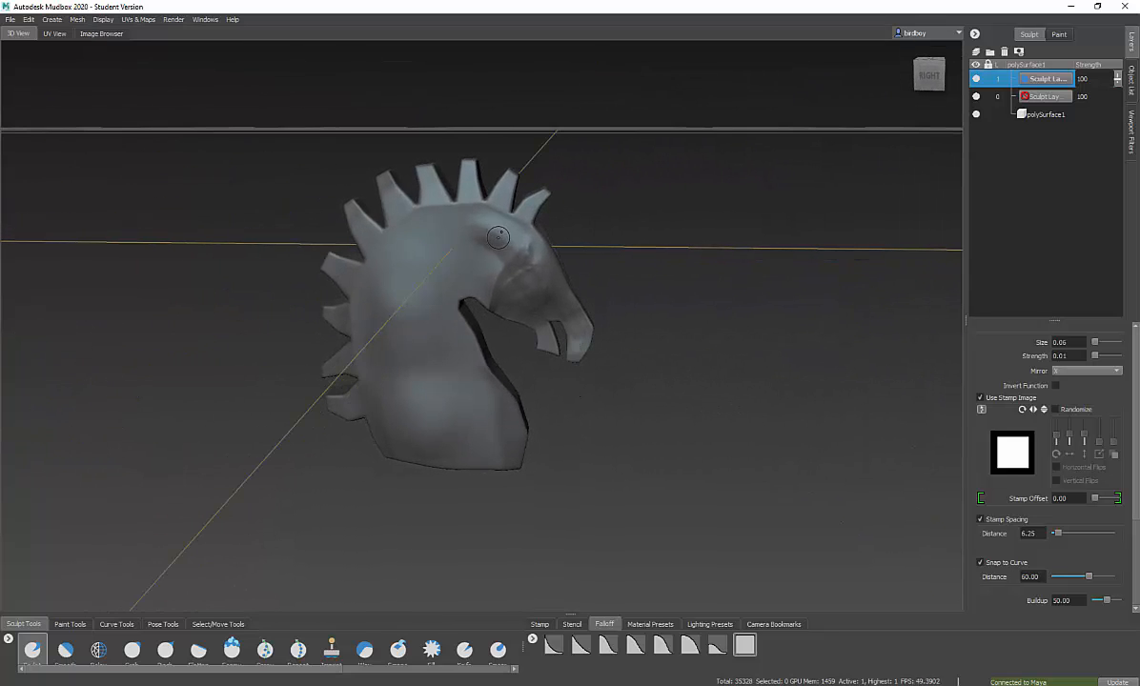
mouse_move(499, 239)
mouse_down()
mouse_move(504, 223)
mouse_move(443, 222)
mouse_up()
mouse_move(588, 288)
alt+mouse_down()
mouse_move(581, 327)
mouse_move(488, 248)
mouse_move(511, 266)
mouse_move(479, 257)
mouse_move(505, 257)
mouse_move(483, 240)
mouse_move(467, 257)
alt+mouse_up()
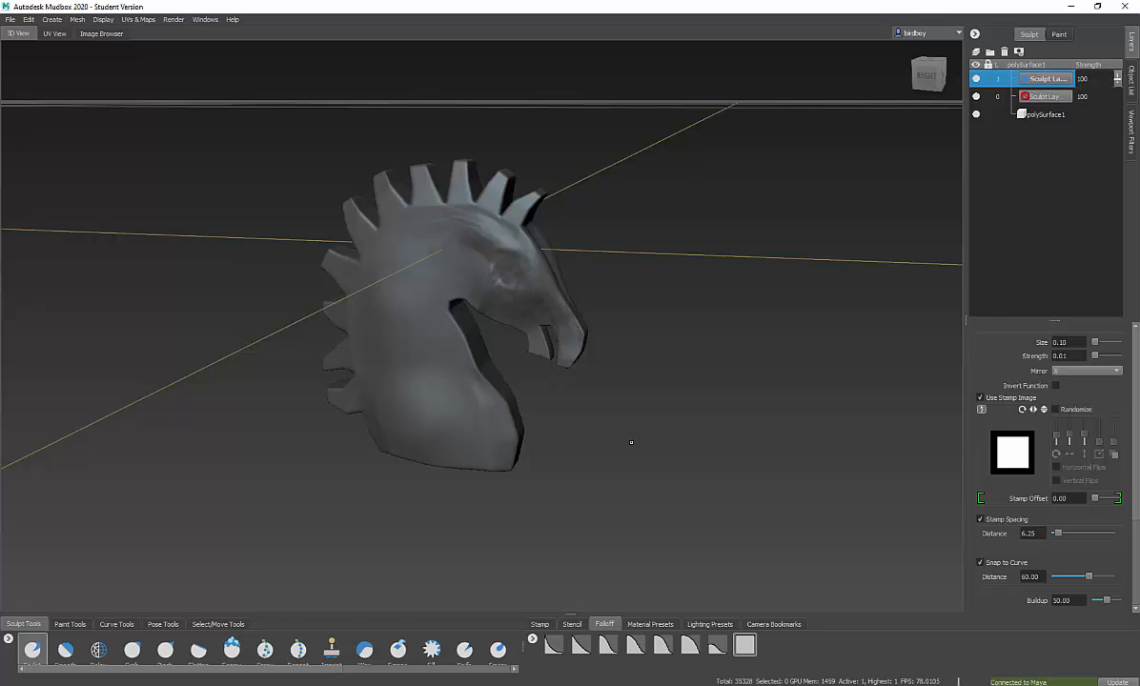
mouse_move(633, 443)
alt+mouse_down()
mouse_move(620, 462)
mouse_move(562, 467)
mouse_move(591, 469)
alt+mouse_up()
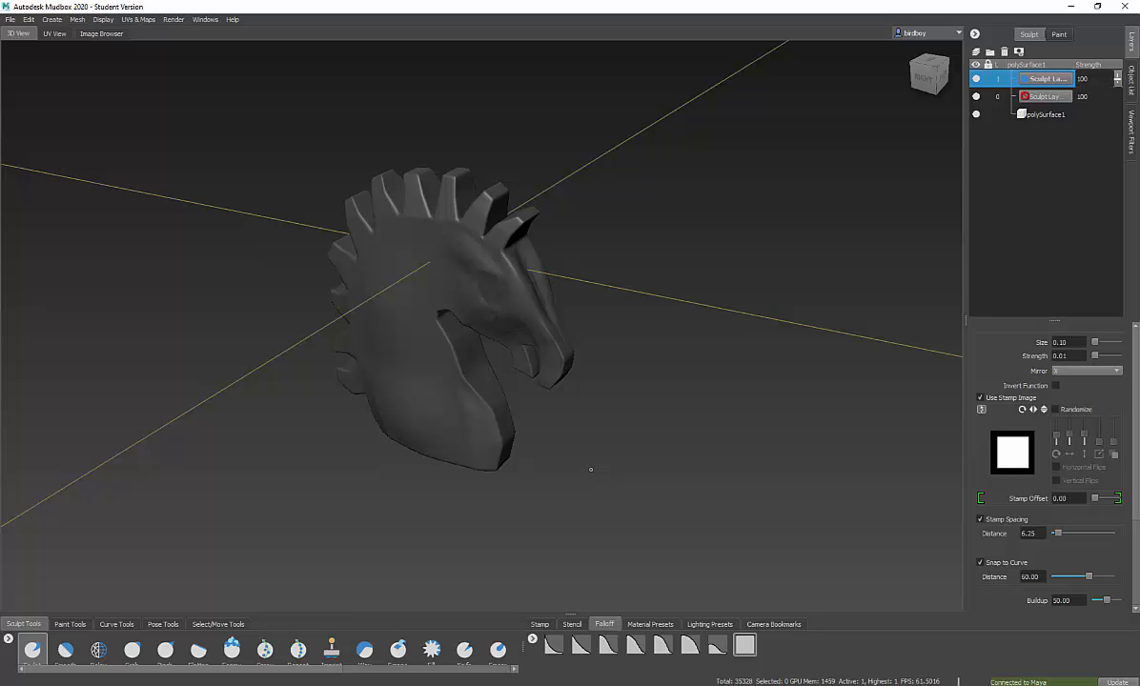
- Switch to Maya, make the EyeLayer objects selectable, and freeze the eye sphere's transformations
mouse_move(598, 685)
click(626, 645)
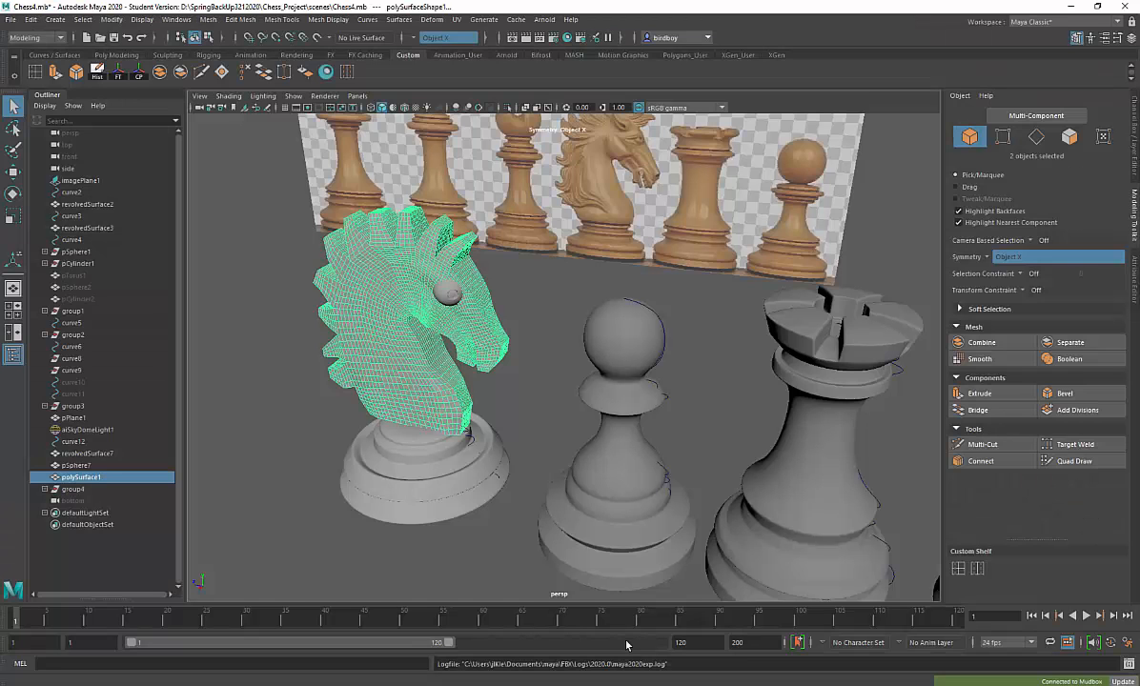
click(452, 290)
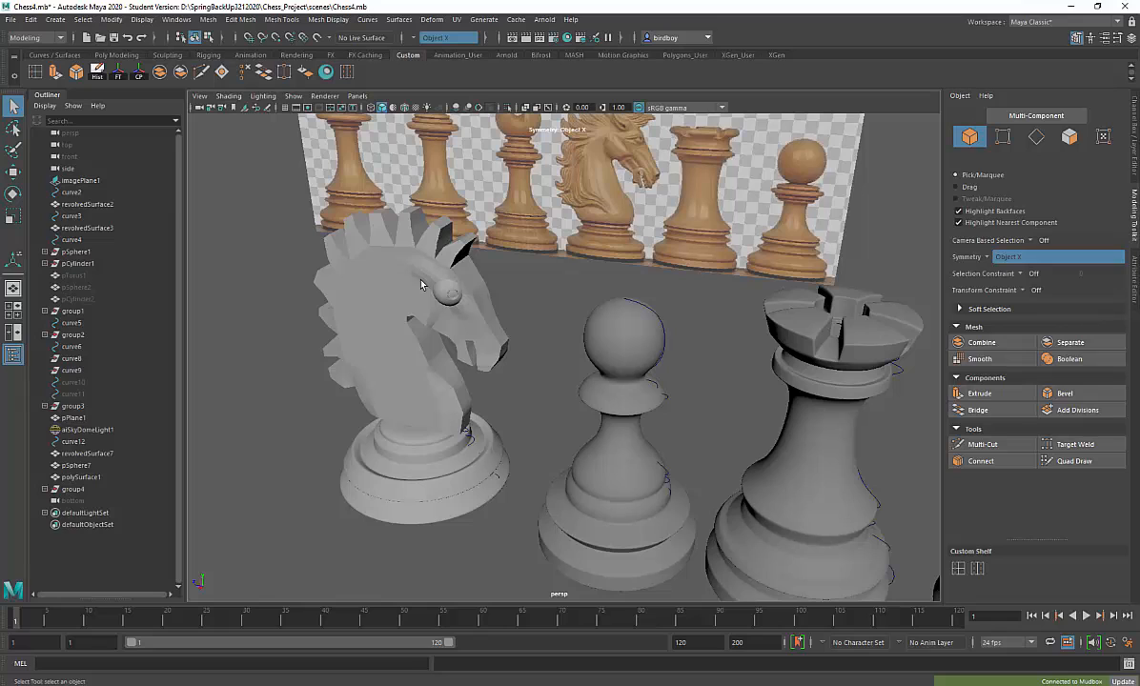
click(1132, 147)
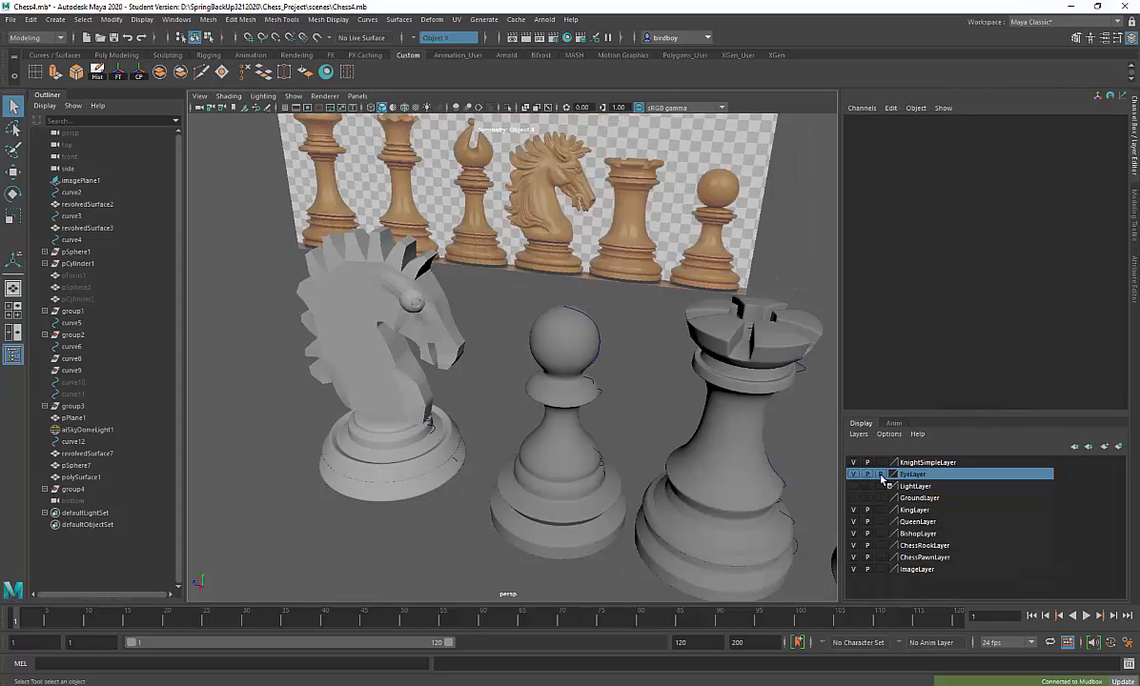
click(405, 303)
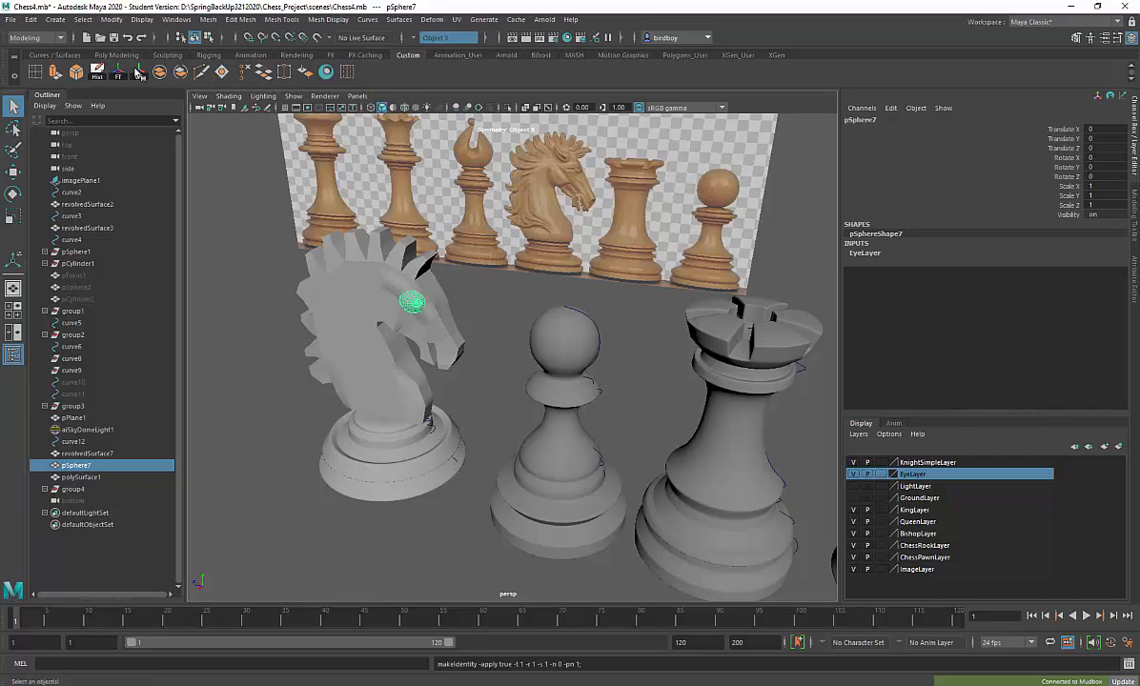
- Update the current Mudbox scene with the selected eye sphere and keep the imported mesh despite its detected problems
click(13, 20)
mouse_move(63, 162)
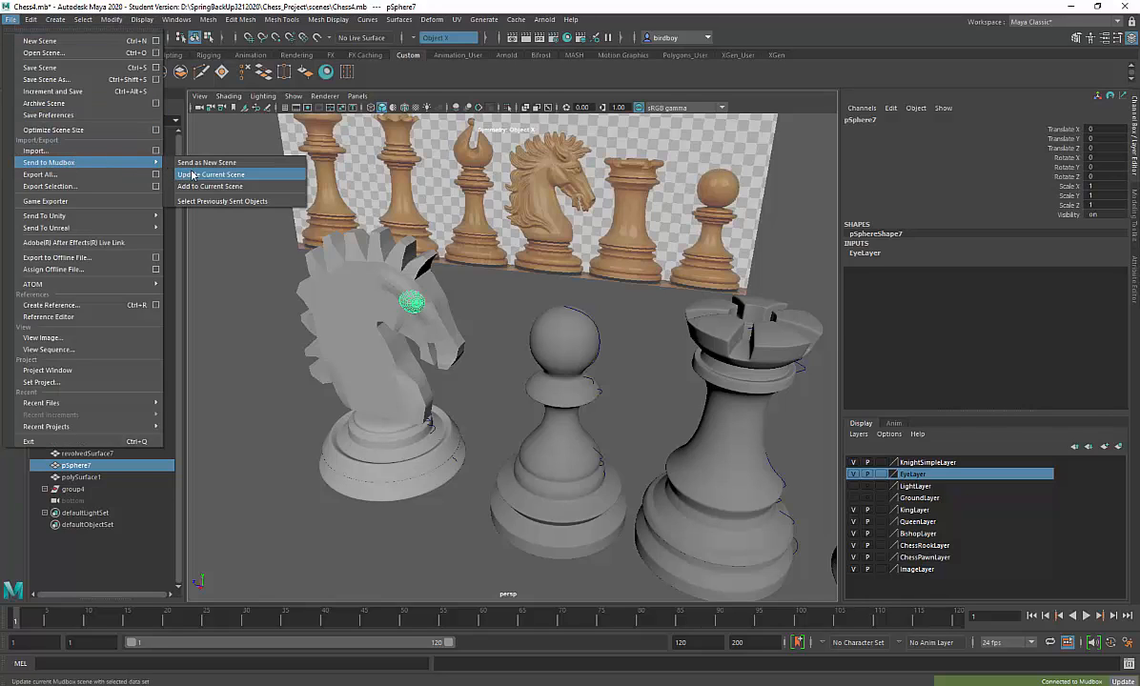
click(195, 175)
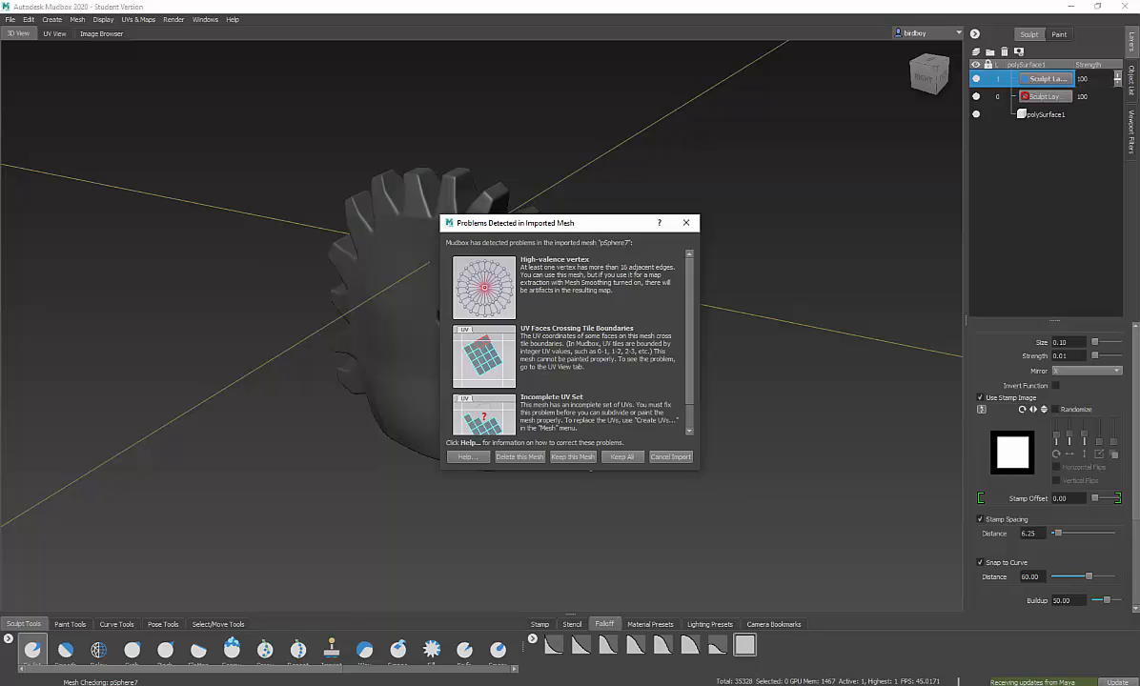
click(572, 458)
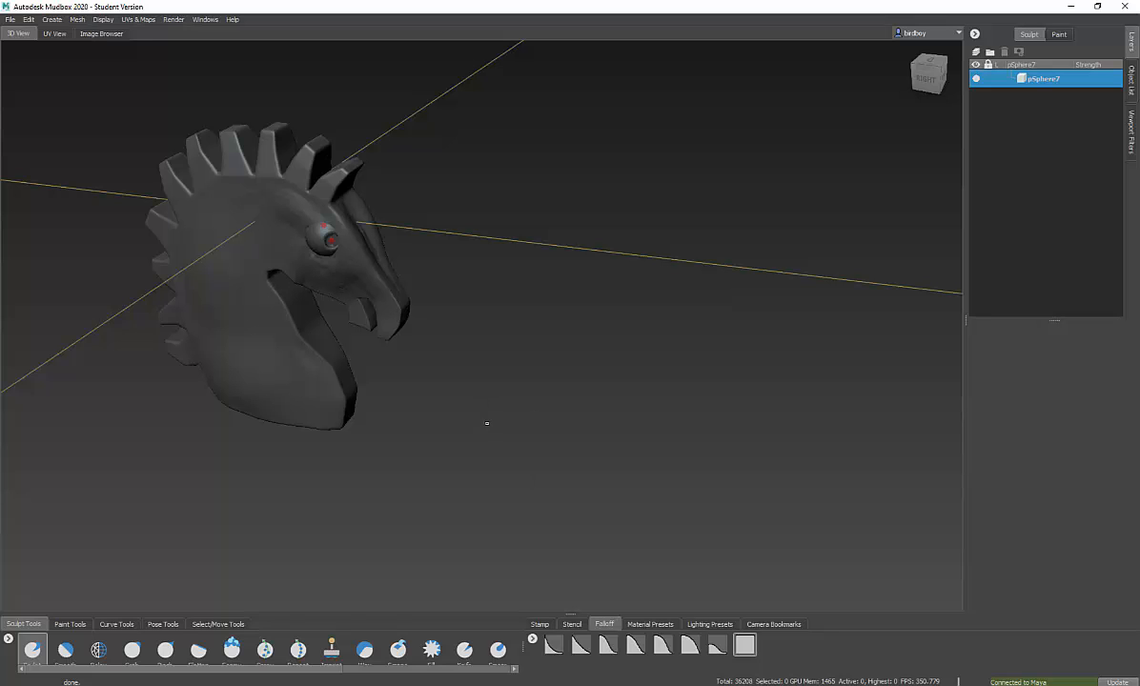
- Lock the eye mesh pSphere7 in Mudbox to protect it from sculpting, and return to the sculpt layers
alt+drag(486, 423, 498, 386)
key(f)
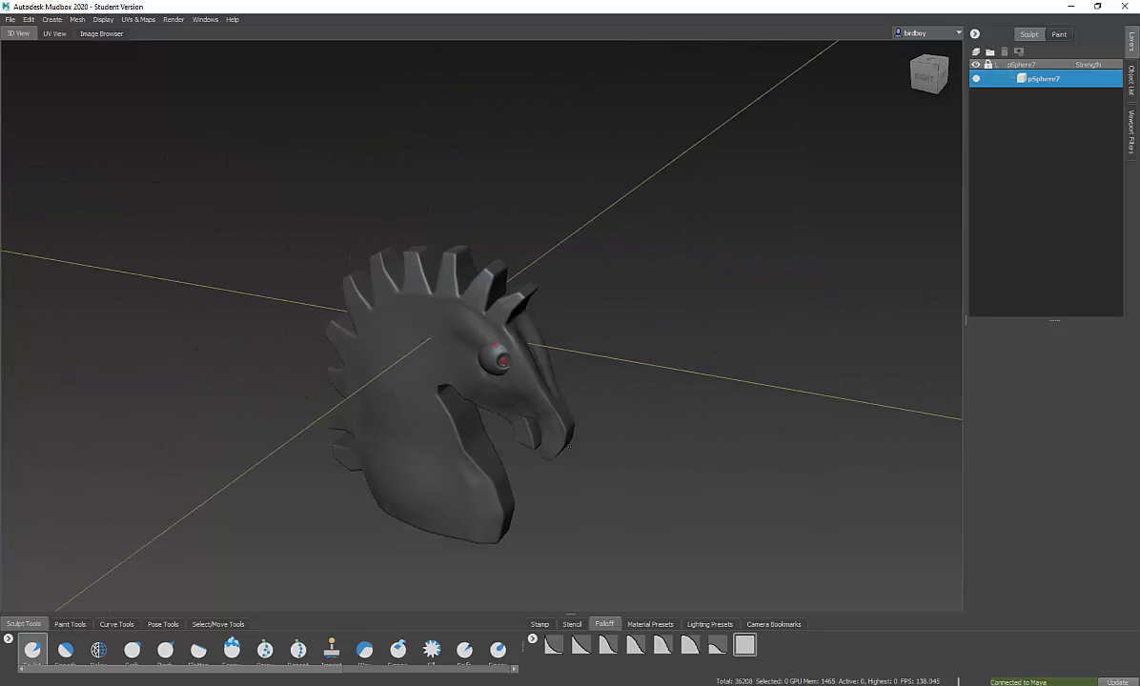
alt+drag(570, 448, 612, 439)
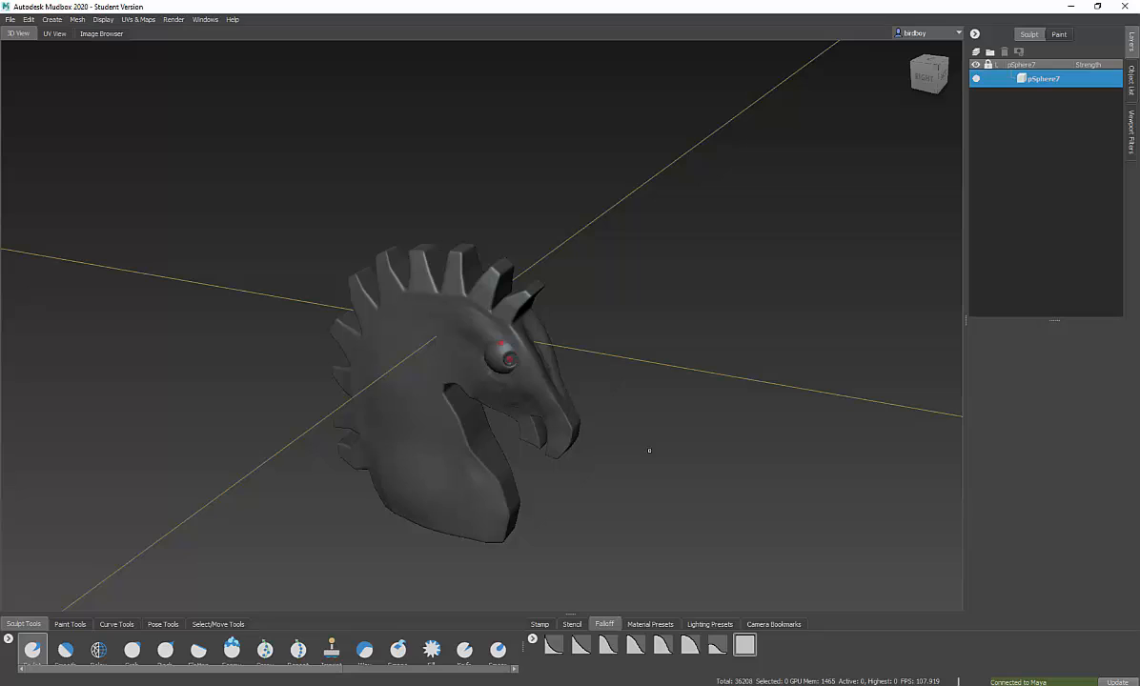
click(1131, 80)
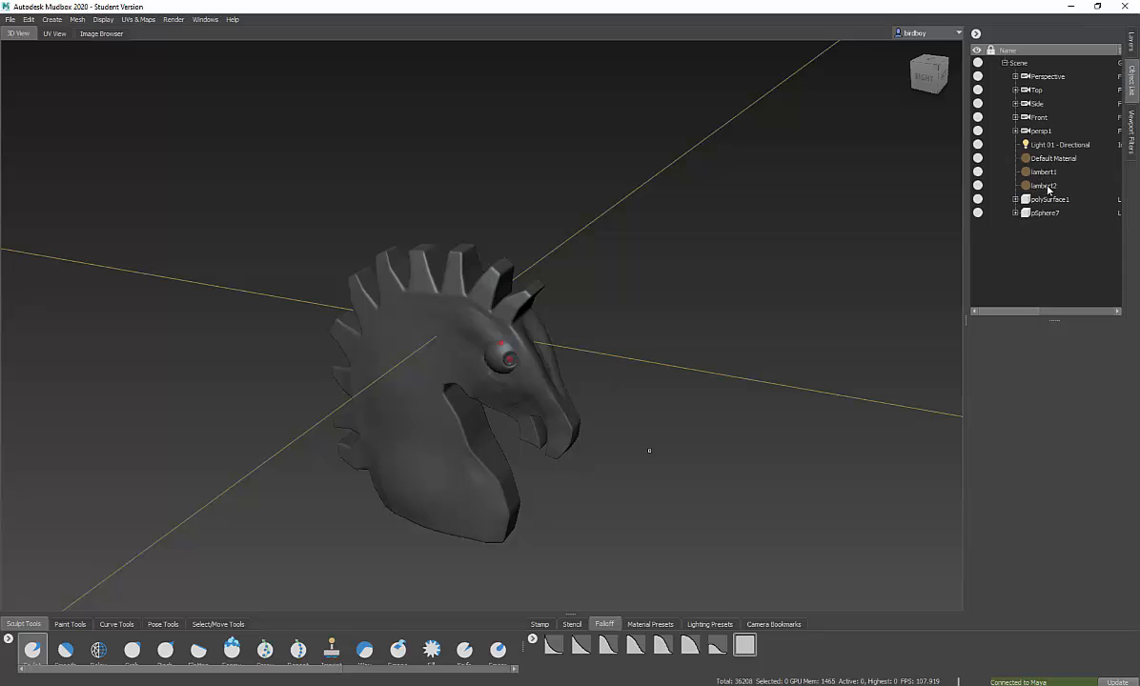
click(991, 212)
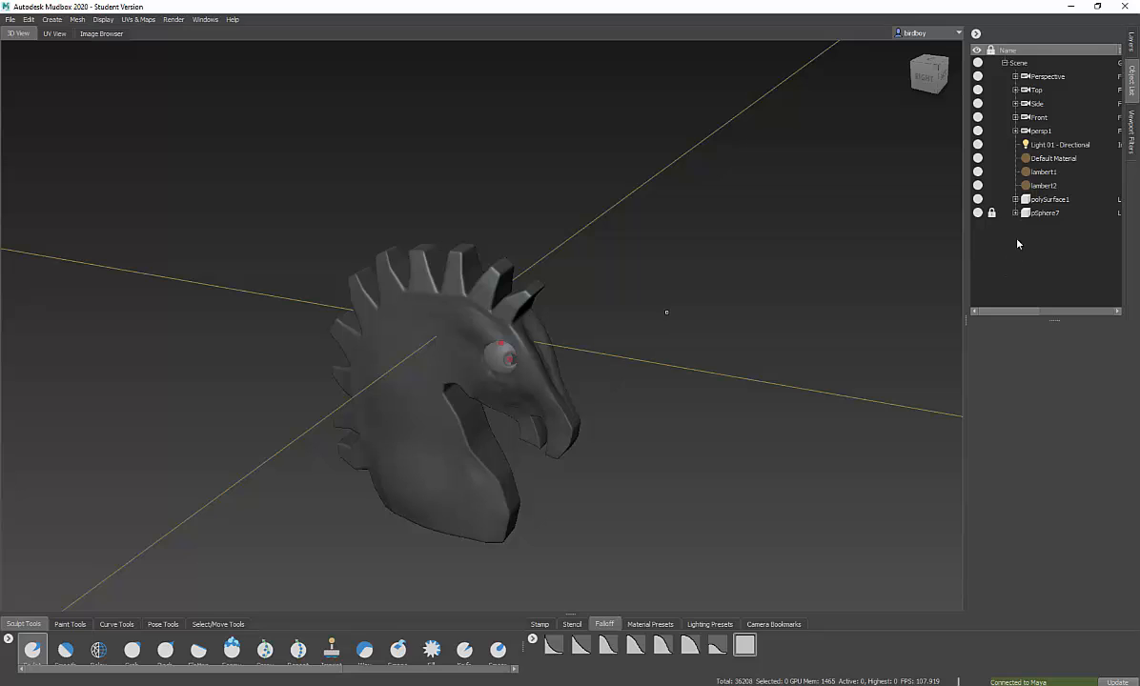
click(1131, 44)
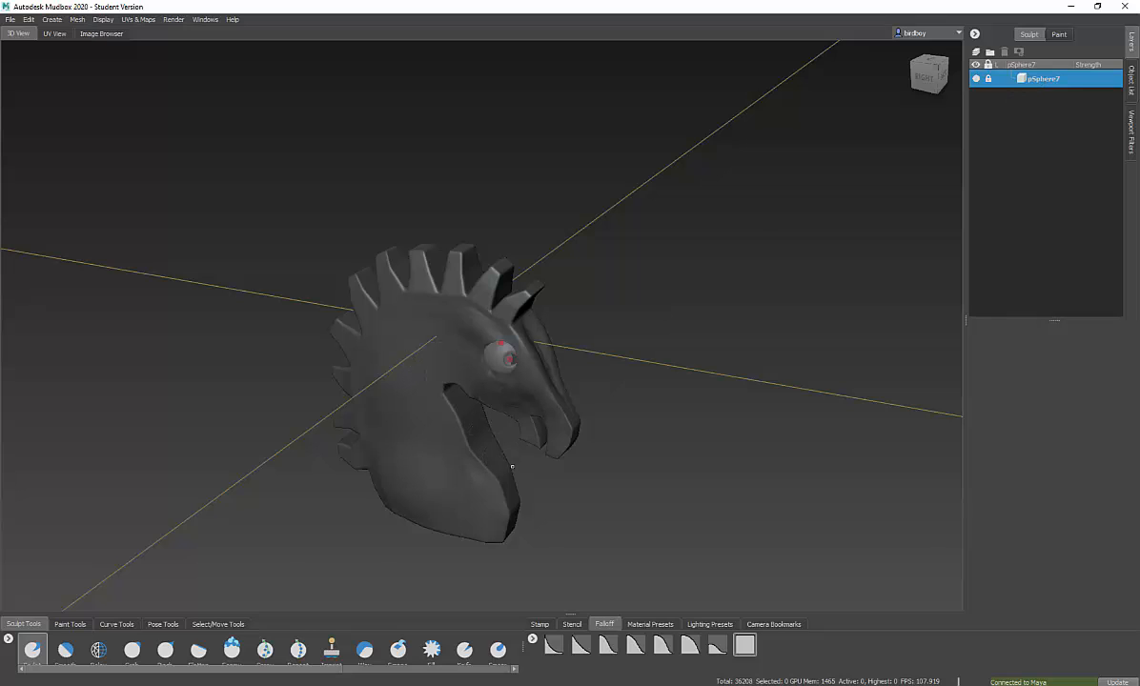
- Make the knight head's upper sculpt layer active and build up eyelids around the eye with the Sculpt brush
alt+drag(512, 467, 423, 407)
click(438, 430)
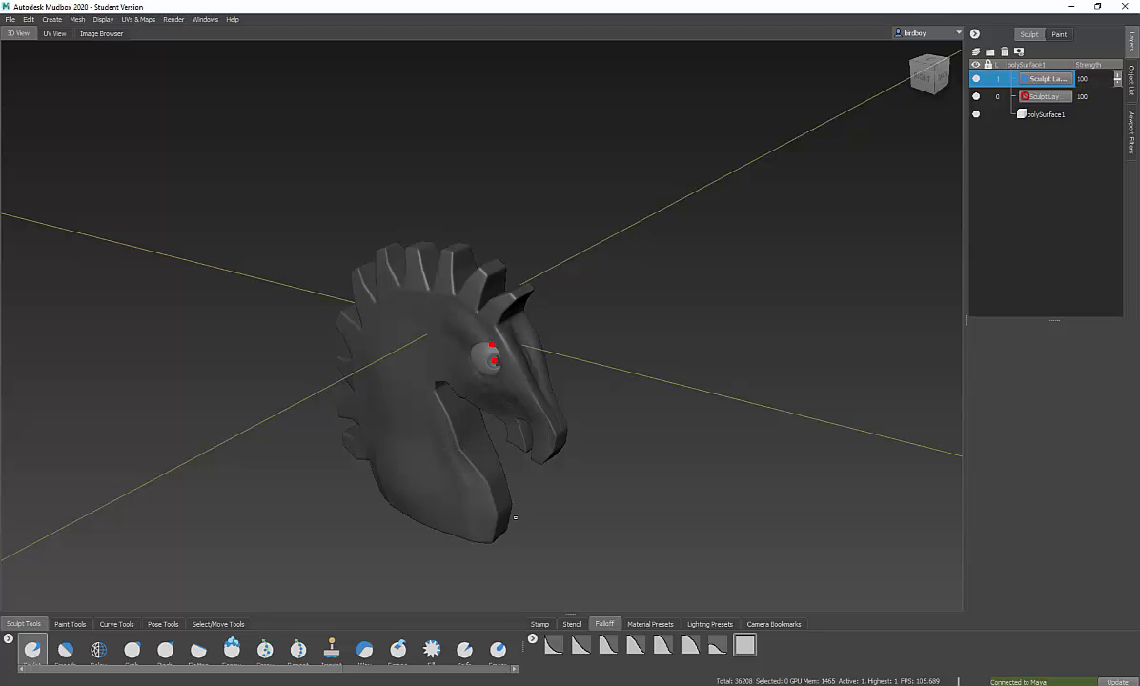
mouse_move(515, 517)
alt+mouse_down()
mouse_move(512, 535)
mouse_move(524, 540)
mouse_move(578, 506)
alt+mouse_up()
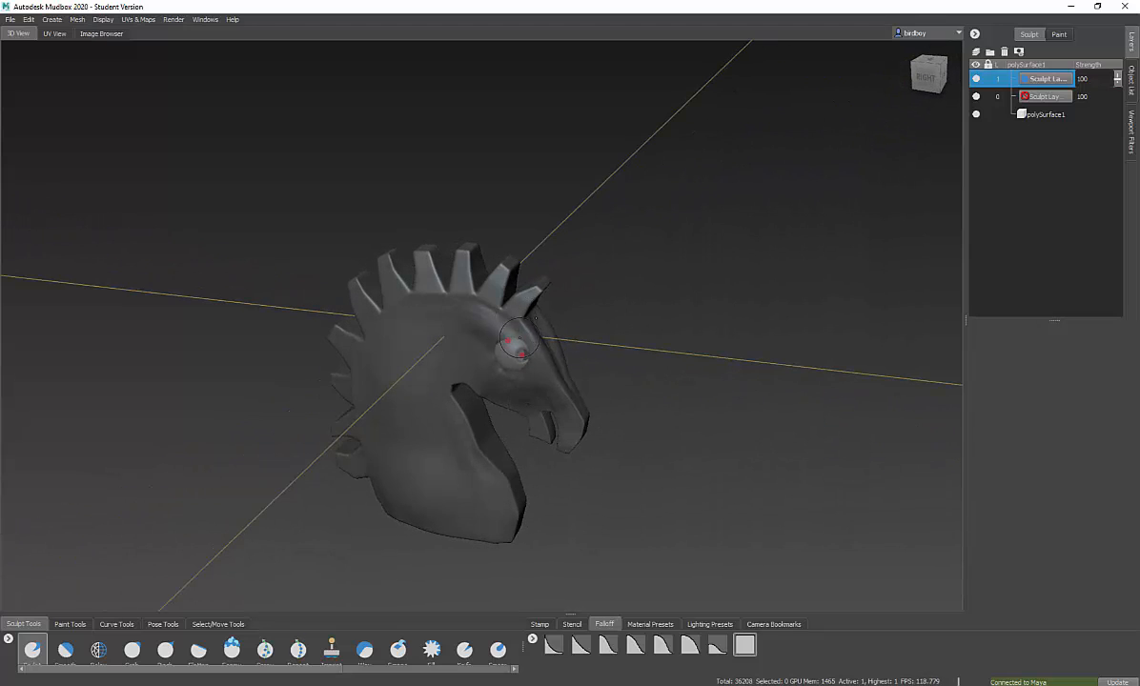
mouse_move(481, 318)
mouse_down()
mouse_move(524, 345)
mouse_move(481, 326)
mouse_move(487, 369)
mouse_move(479, 344)
mouse_move(463, 346)
mouse_move(468, 329)
mouse_move(467, 345)
mouse_move(530, 375)
mouse_up()
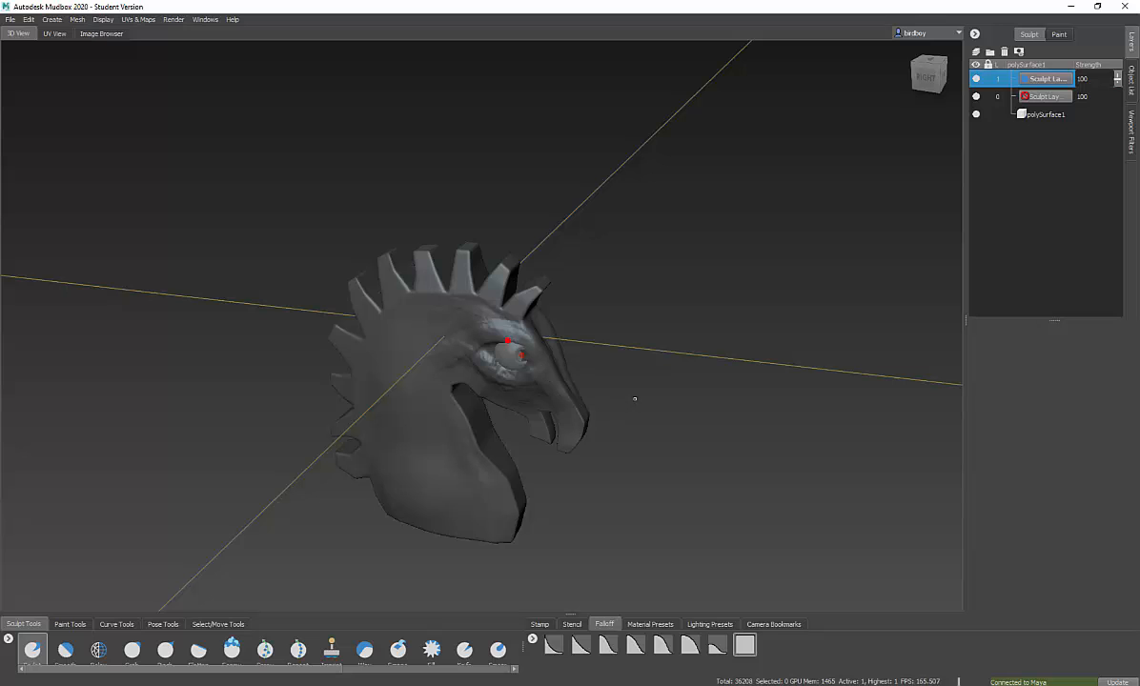
- Sculpt muscle ridges from the eye back along the base of the mane and down the neck
alt+drag(593, 441, 582, 356)
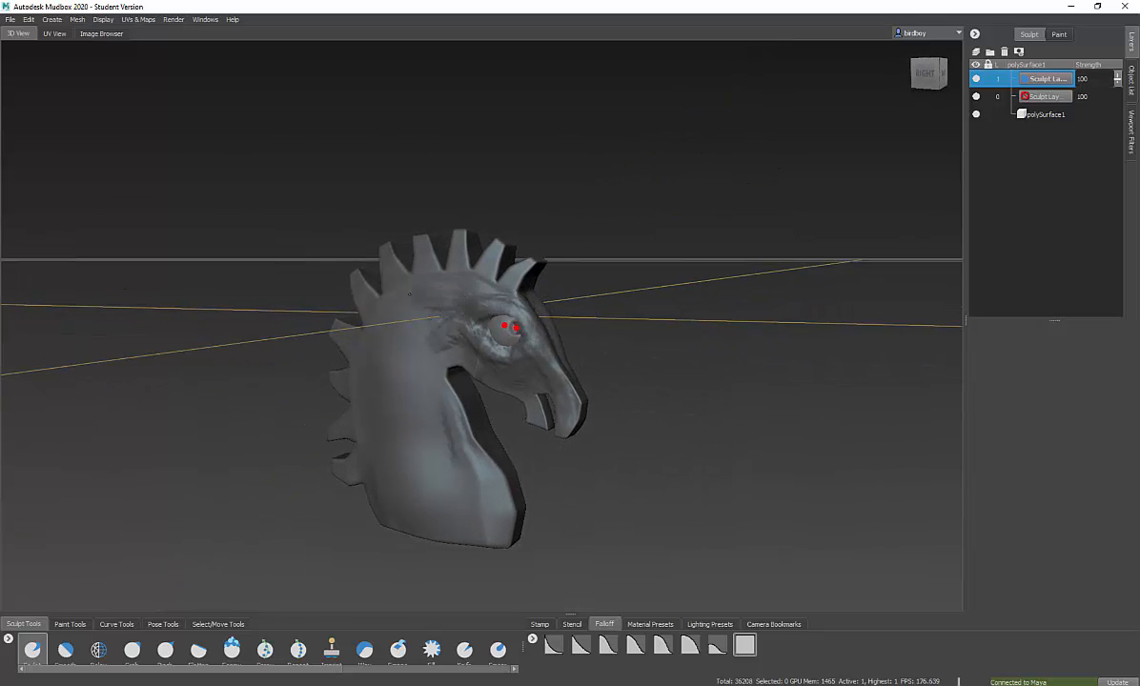
alt+drag(363, 357, 646, 465)
mouse_move(482, 307)
mouse_down()
mouse_move(410, 299)
mouse_move(389, 333)
mouse_up()
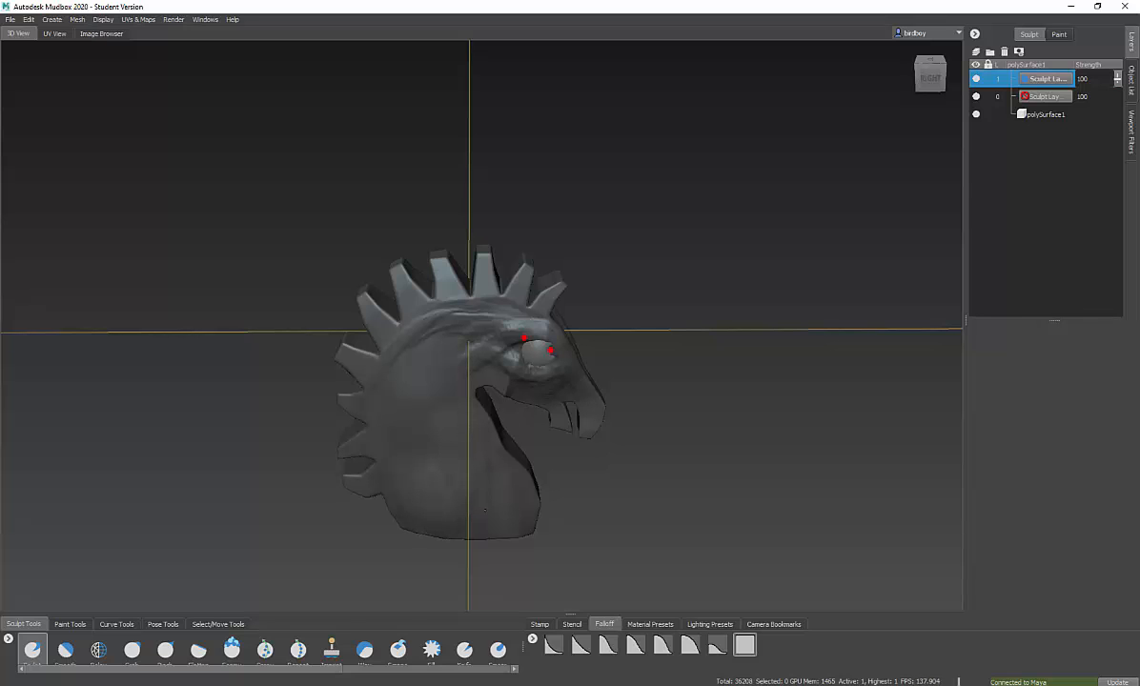
alt+drag(476, 486, 404, 507)
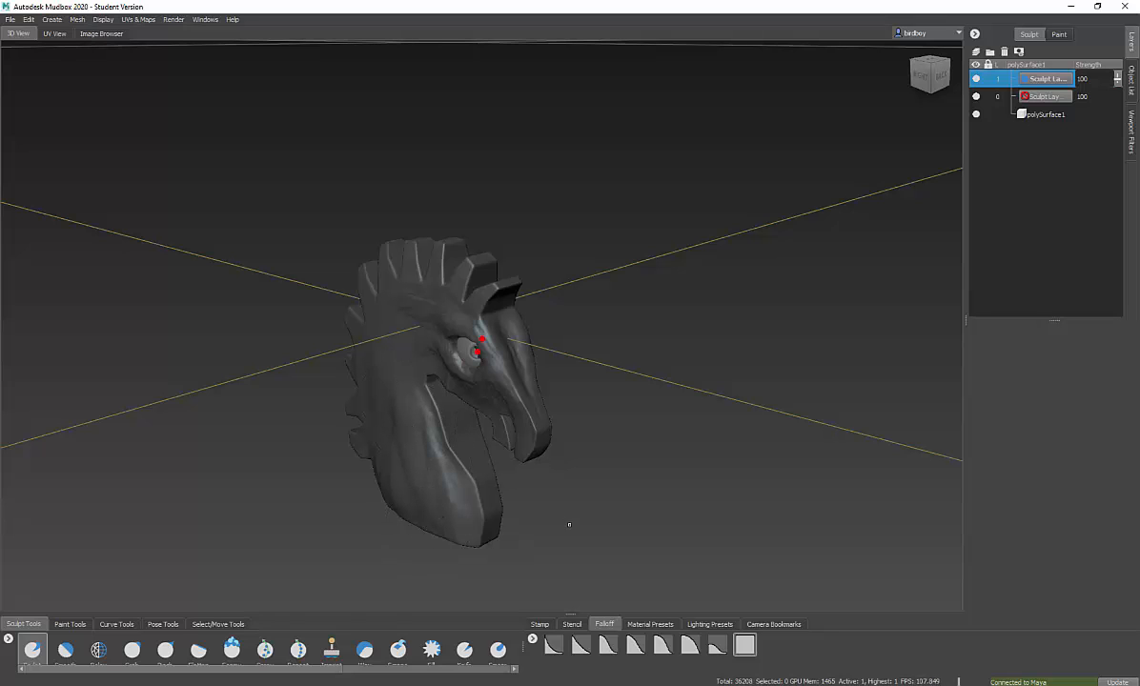
alt+drag(568, 524, 358, 506)
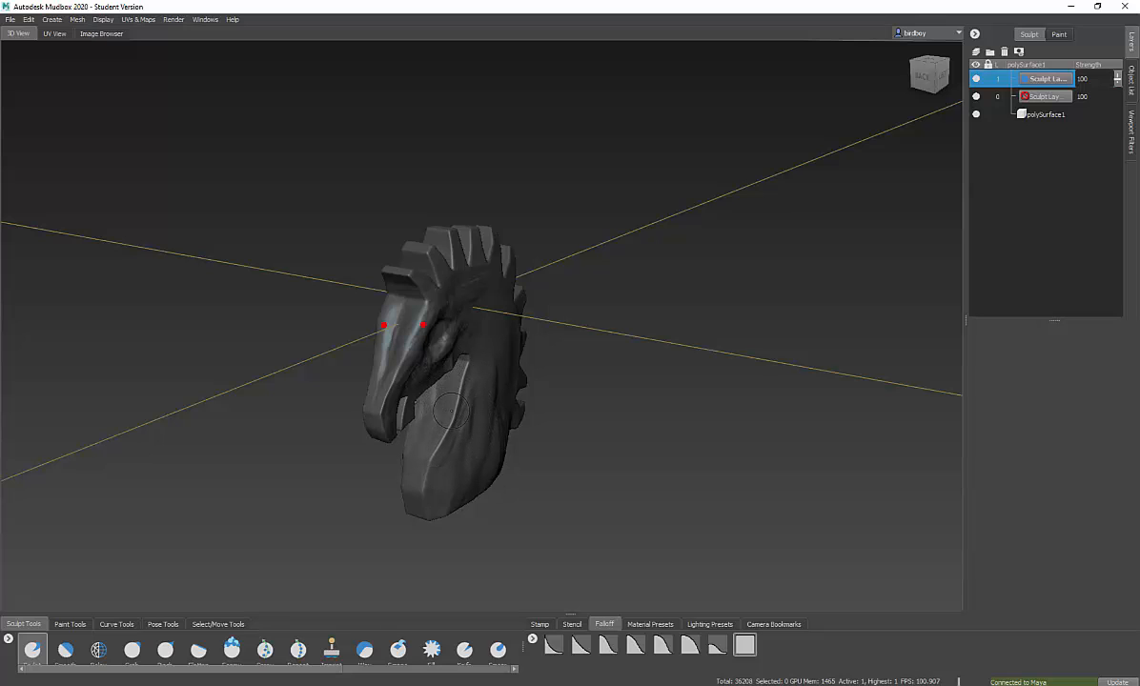
- Sculpt the upper eyelid of the knight head and extend its crease back behind the eye
mouse_move(449, 409)
alt+mouse_down()
mouse_move(409, 400)
mouse_move(463, 385)
alt+mouse_up()
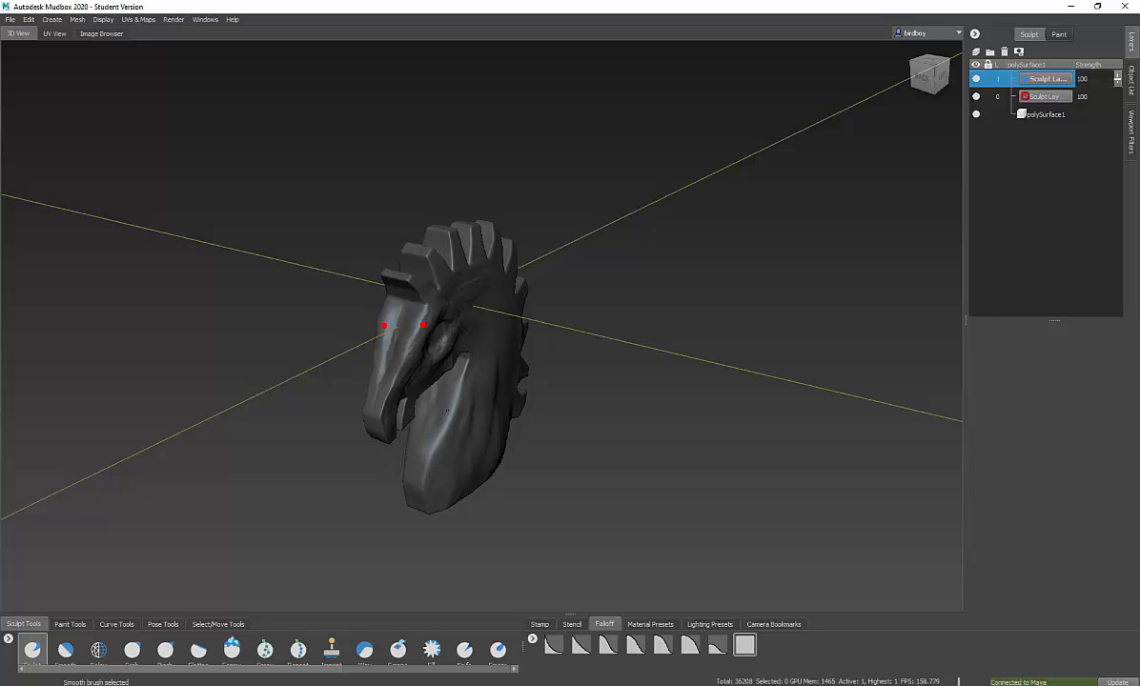
alt+drag(440, 485, 742, 462)
alt+drag(598, 425, 593, 404)
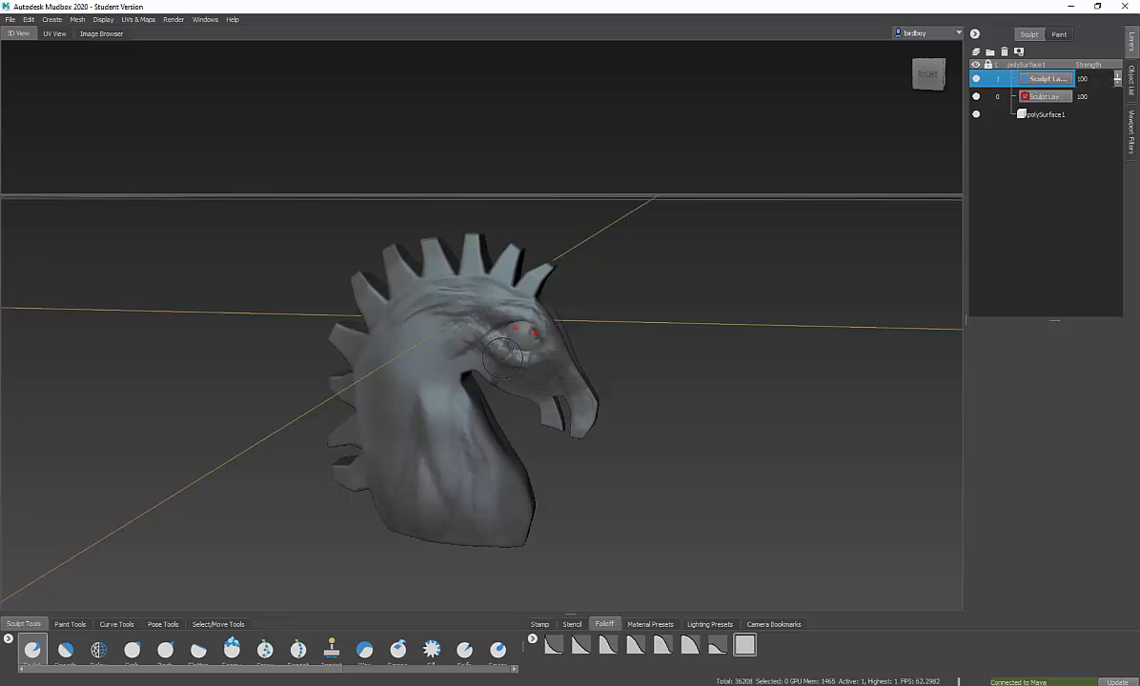
mouse_move(530, 328)
mouse_down()
mouse_move(499, 317)
mouse_move(476, 326)
mouse_up()
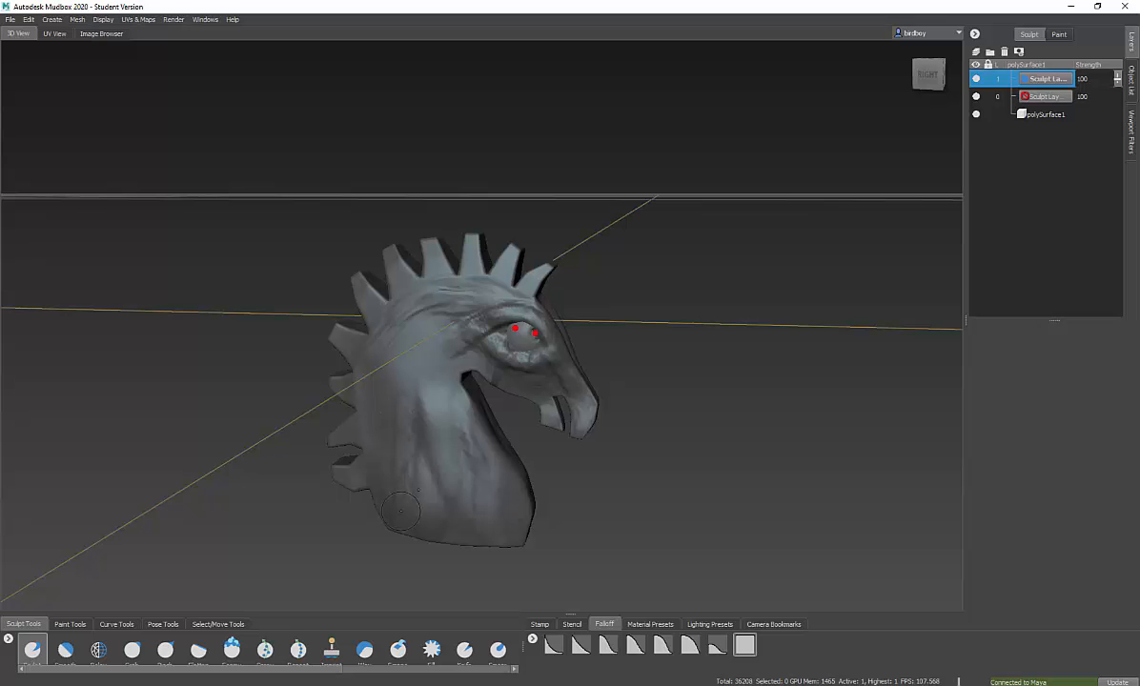
- Compare subdivision level 0 with level 1, selecting the matching sculpt layer at each level and ending on the upper layer at level 1
alt+drag(687, 519, 641, 525)
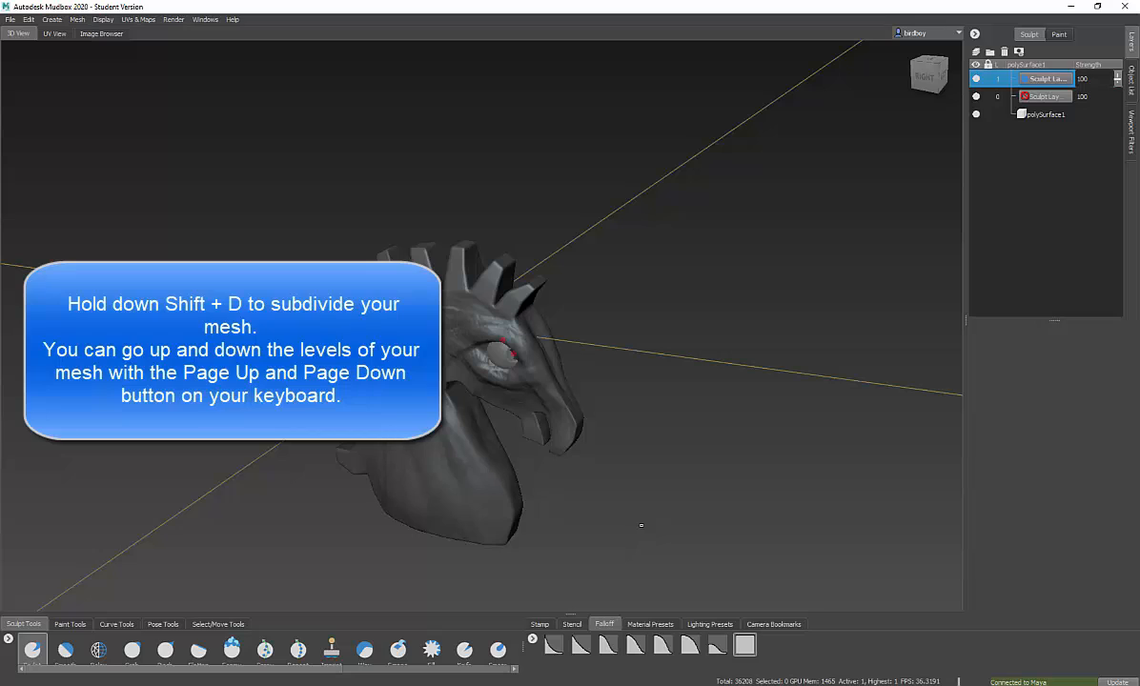
key(Page_Down)
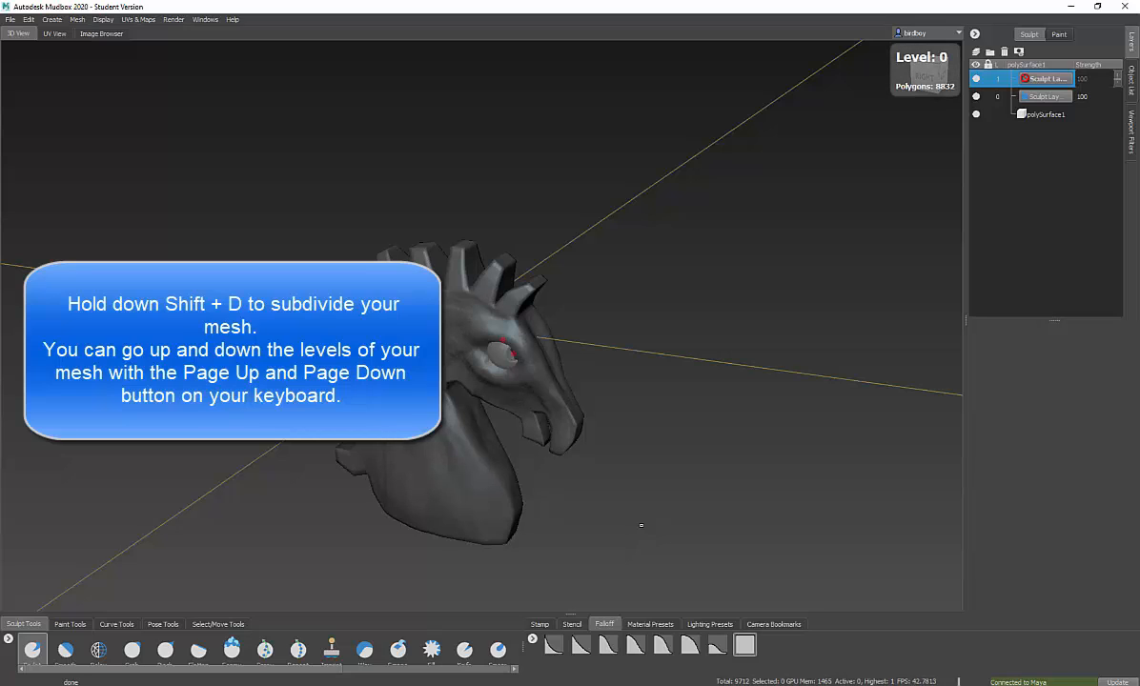
click(988, 96)
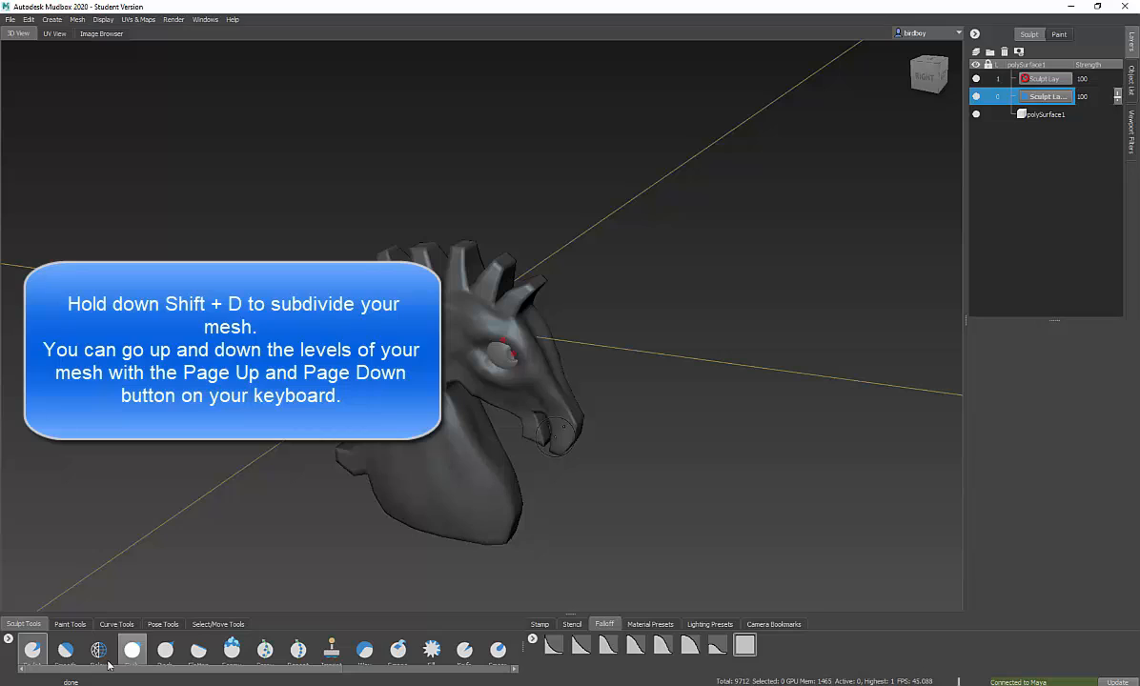
key(shift+d)
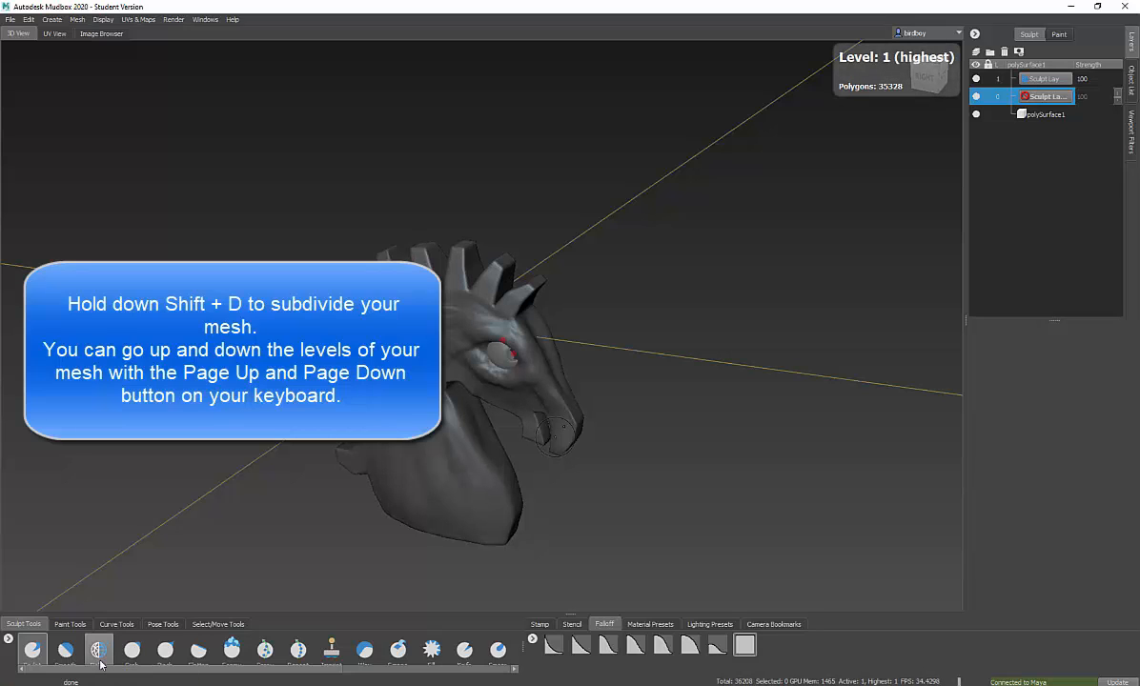
click(1027, 82)
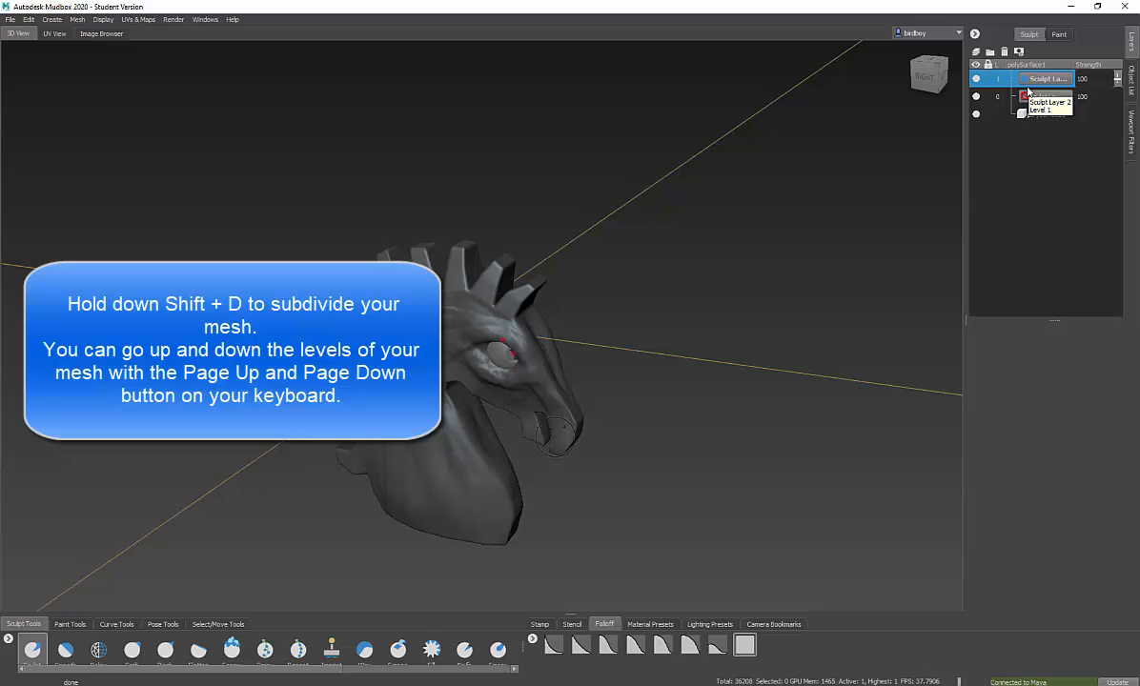
alt+drag(607, 479, 634, 490)
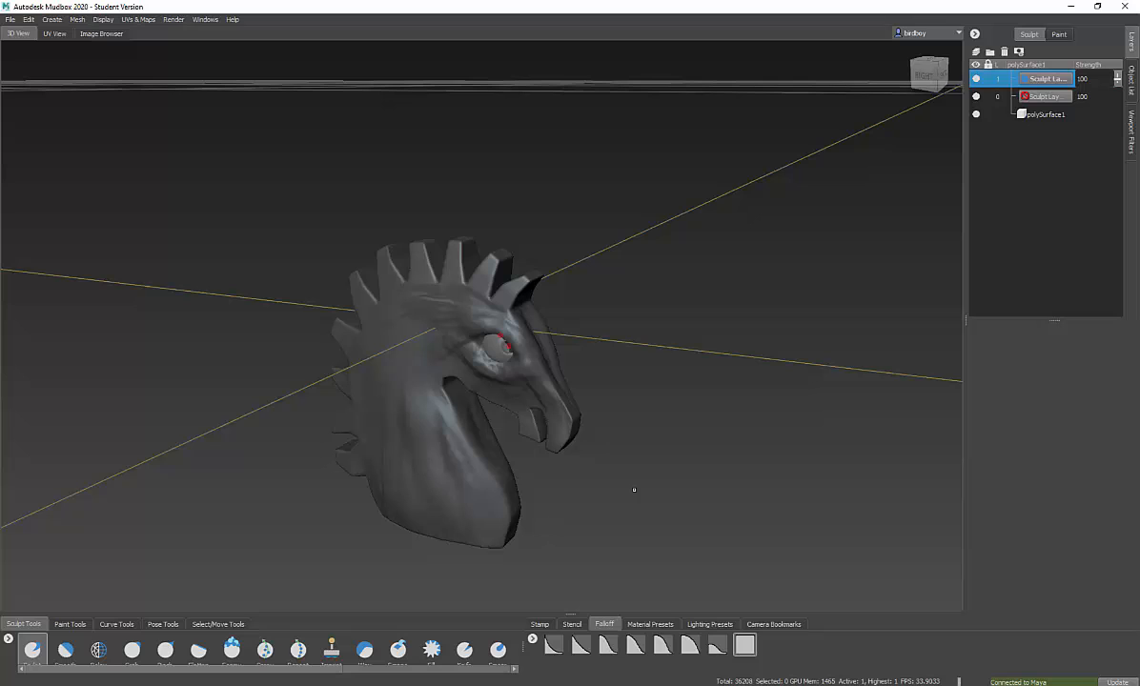
- Hide both sculpt layers and show them again one at a time to compare the base mesh with the sculpted details
click(975, 78)
click(975, 96)
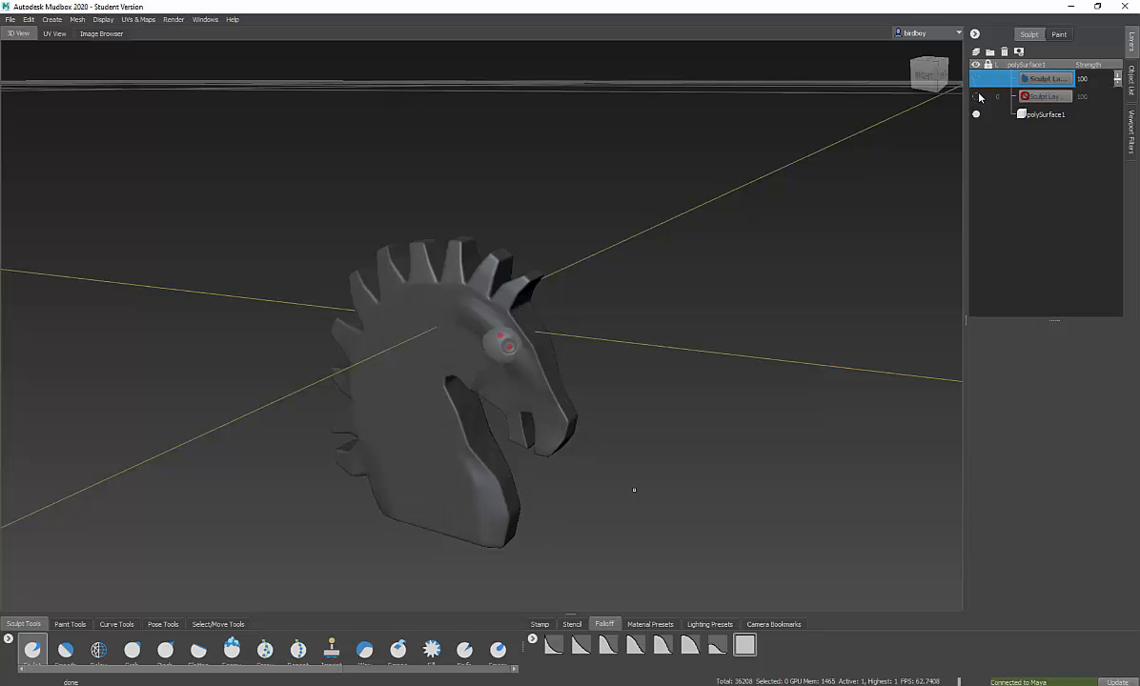
click(976, 96)
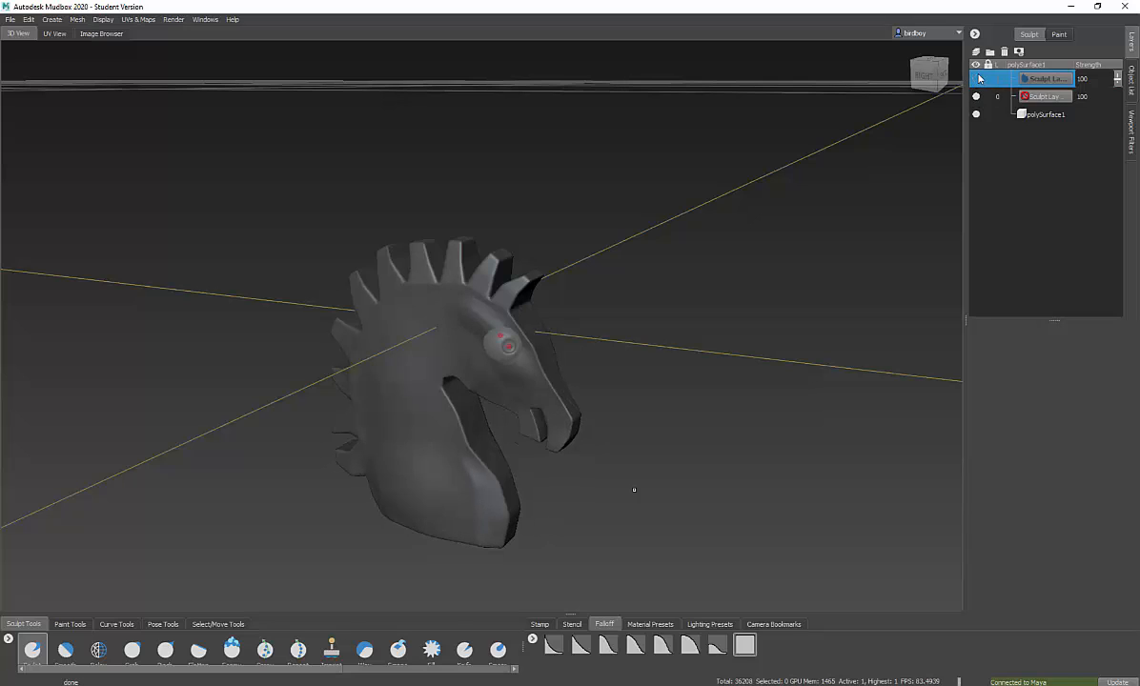
click(974, 78)
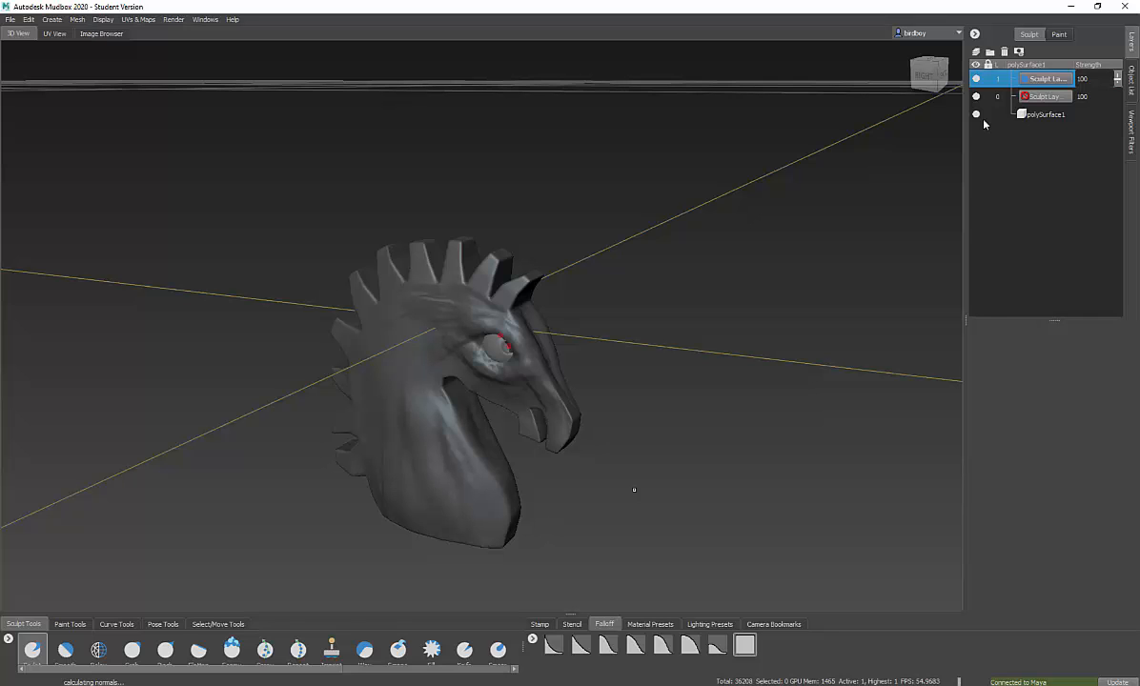
alt+drag(633, 490, 723, 479)
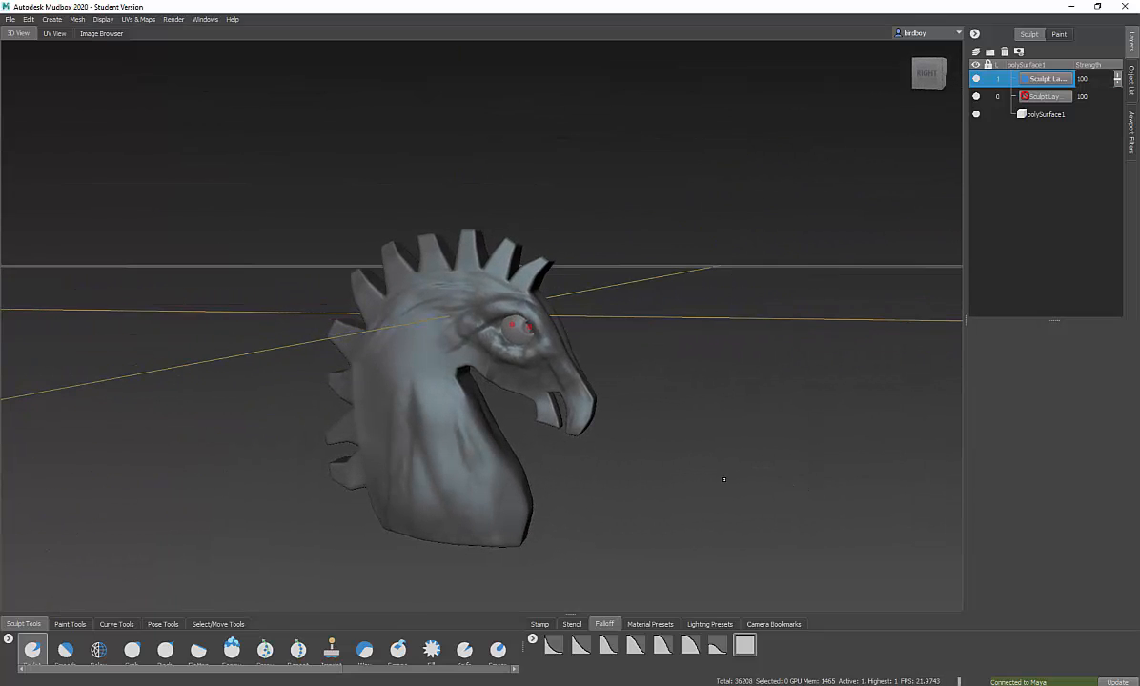
- Switch to Maya, review the chess set around the reference image, and select the knight head beside the king
mouse_move(619, 681)
click(622, 651)
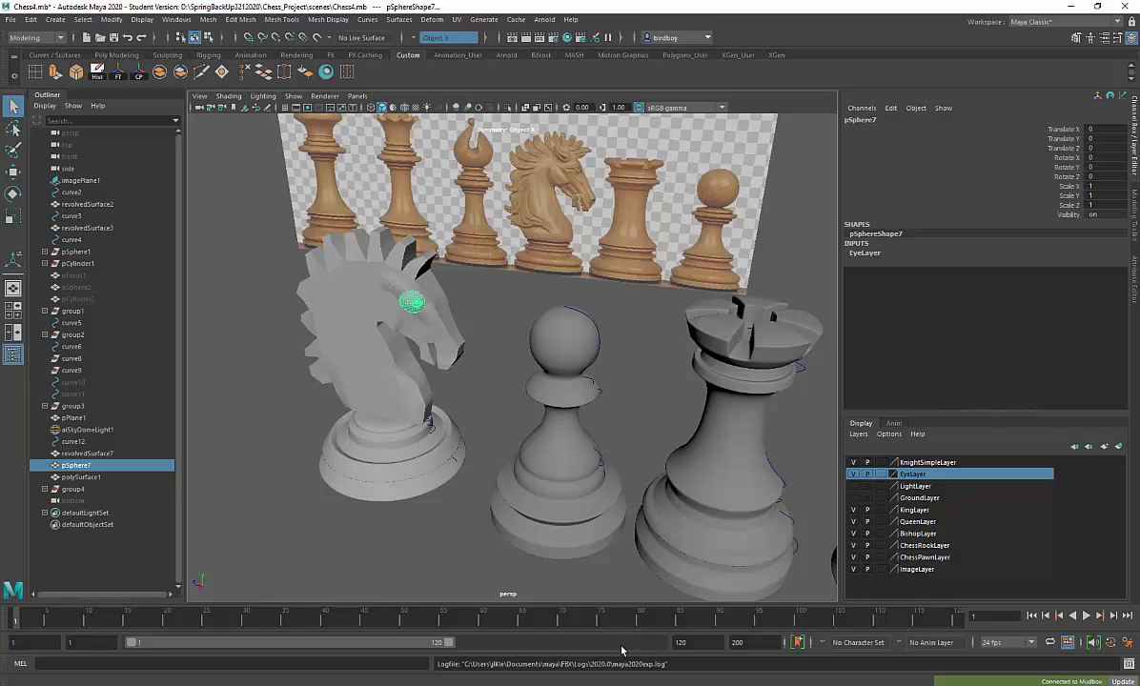
alt+drag(608, 546, 609, 532)
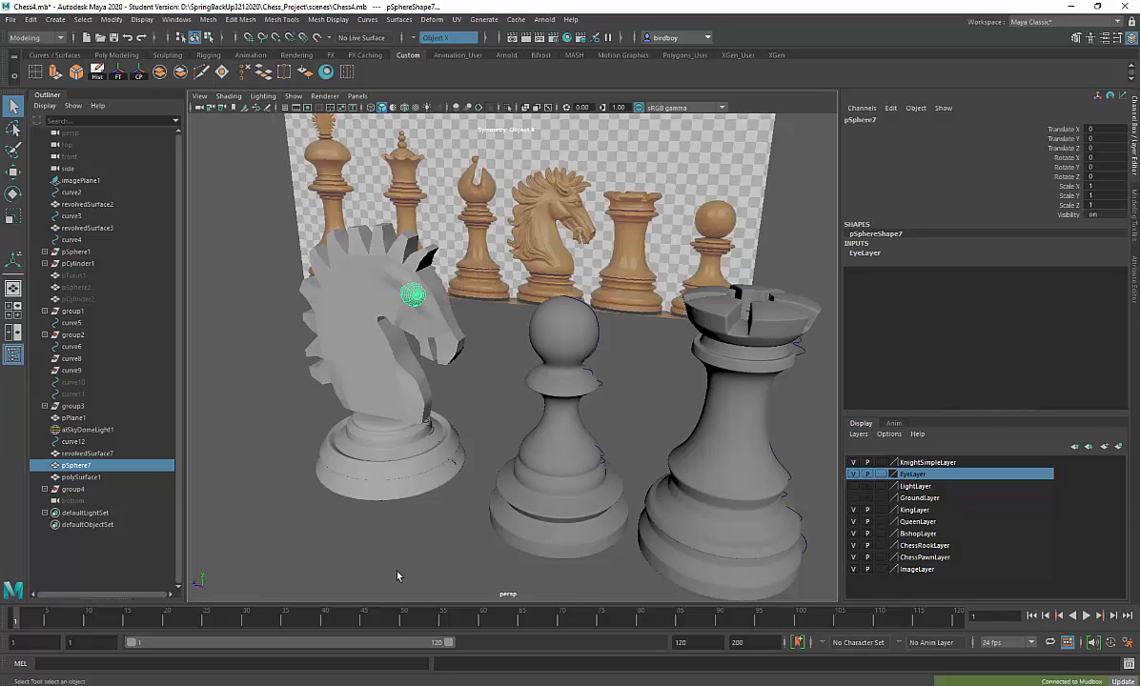
scroll(408, 512, down, 6)
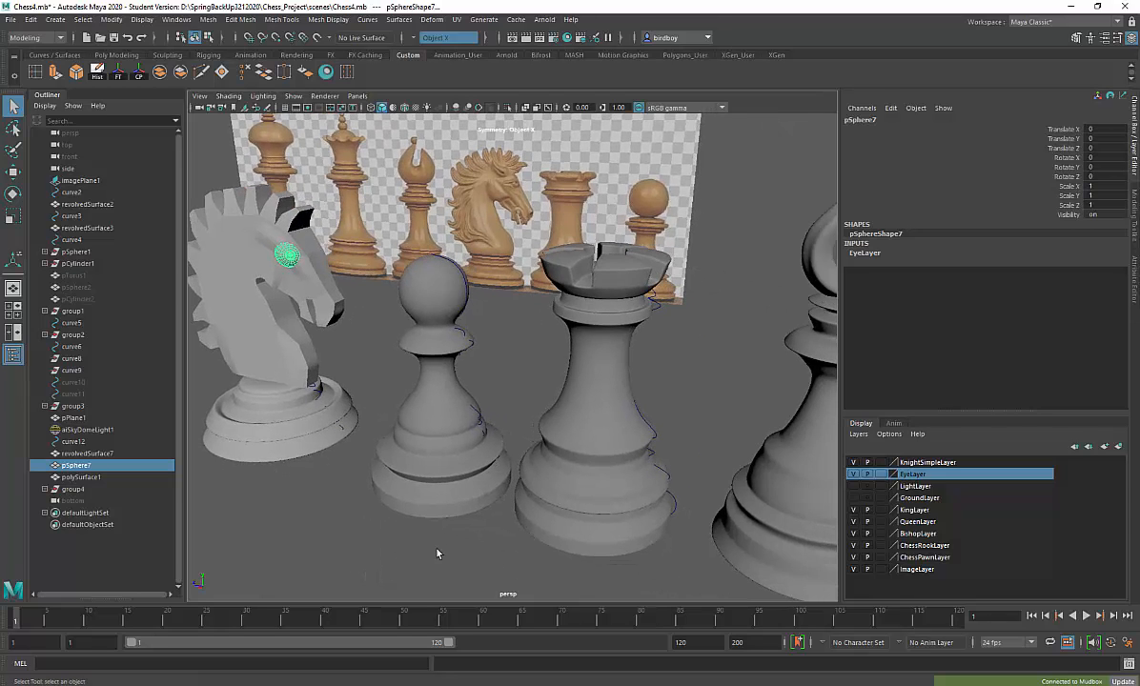
alt+middle_drag(373, 389, 702, 542)
alt+drag(701, 542, 502, 505)
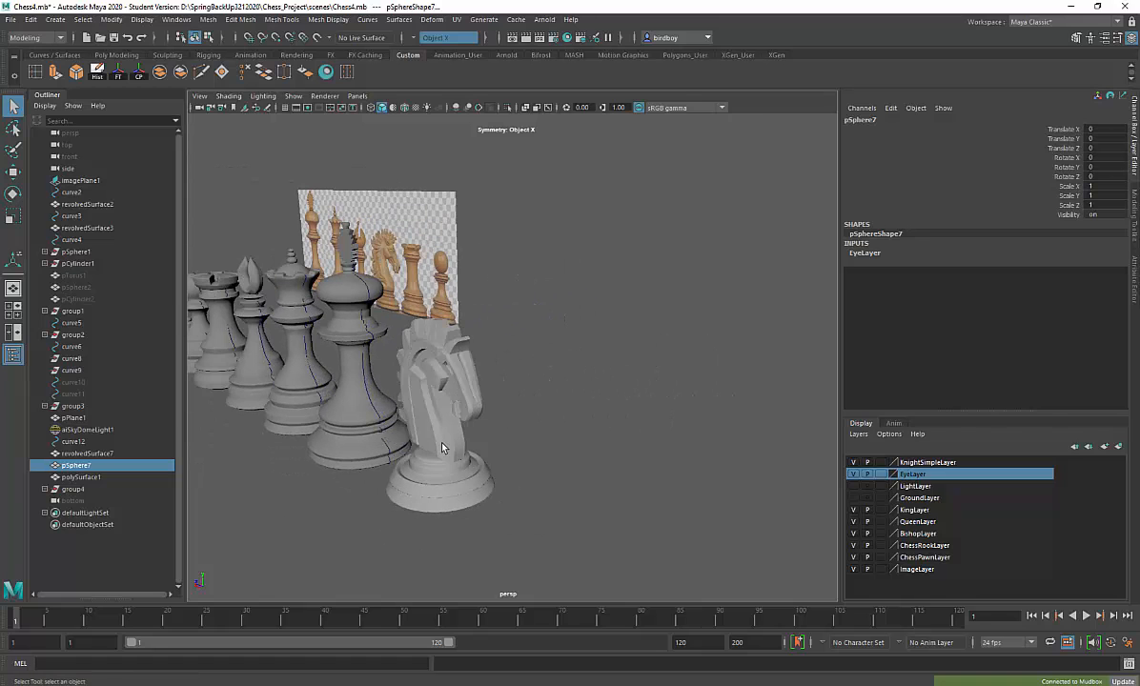
click(419, 428)
alt+drag(443, 481, 531, 504)
scroll(531, 504, down, 5)
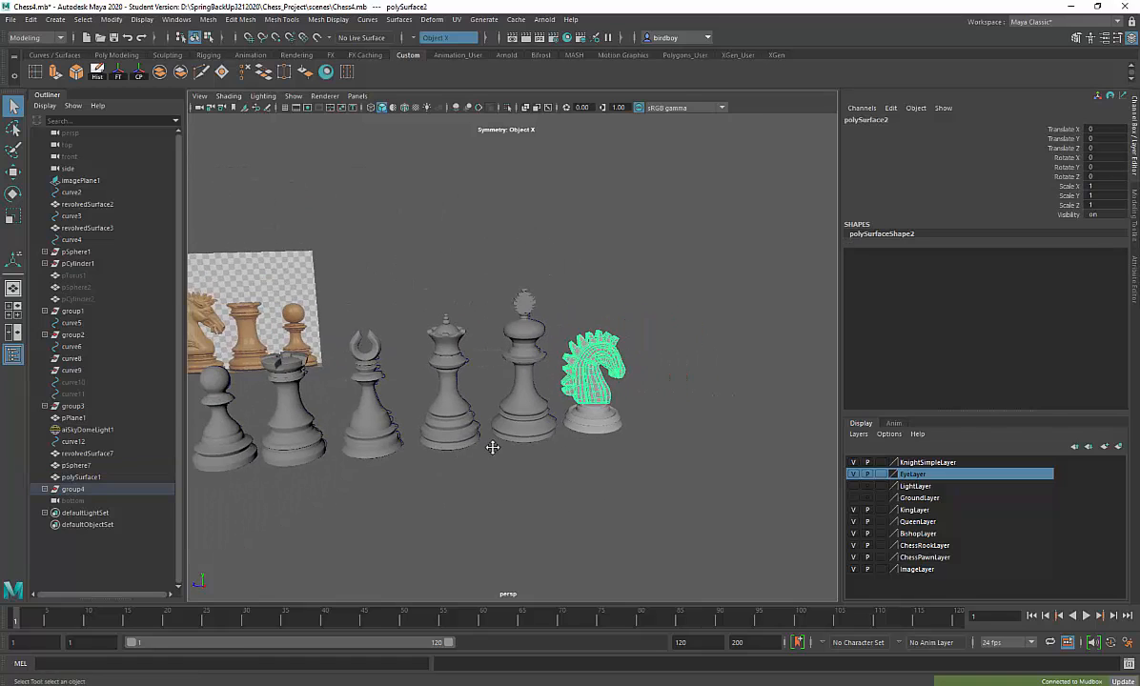
alt+drag(496, 450, 544, 533)
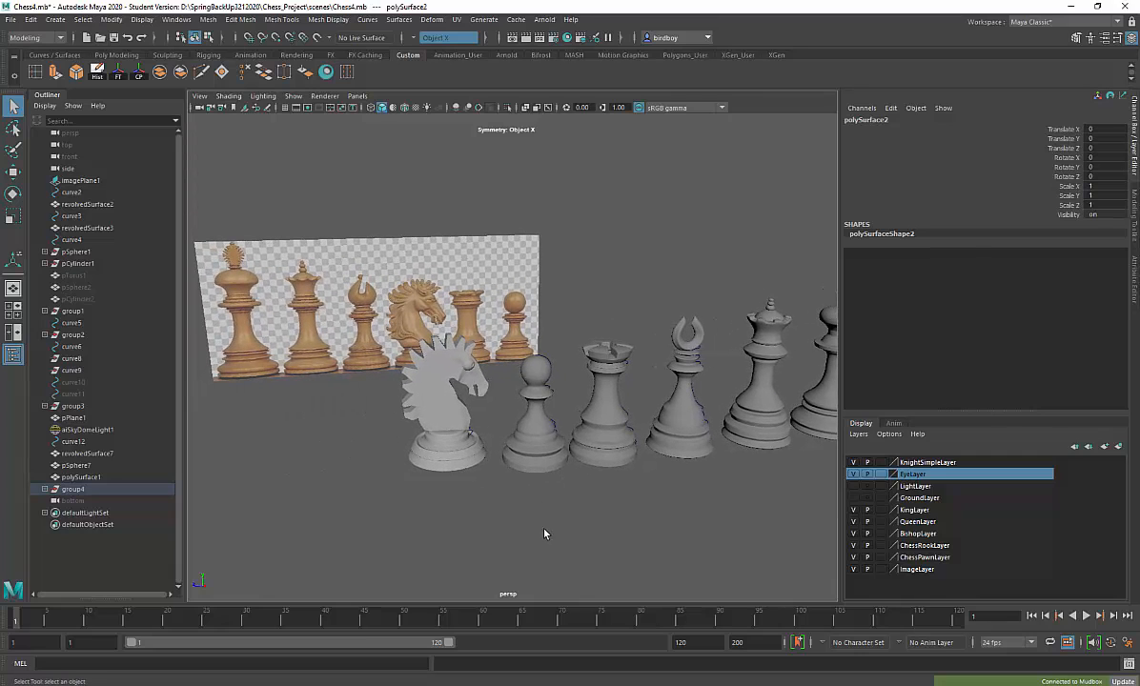